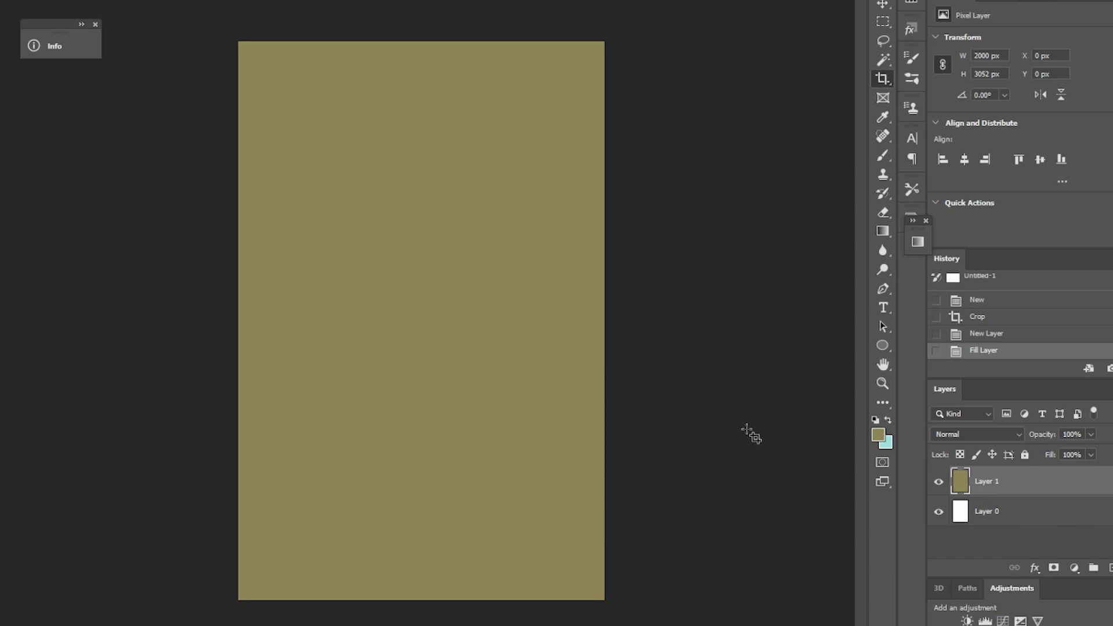
Add a new layer above the olive fill and set the brush colour to dark green #2d3c31
left_click(1109, 567)
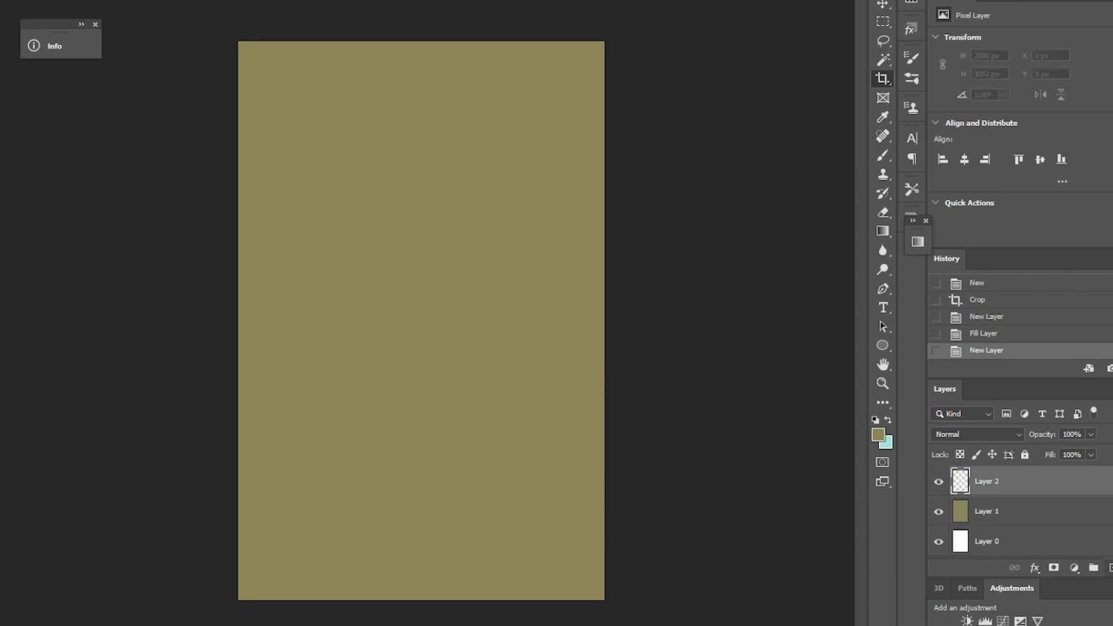
left_click(883, 152)
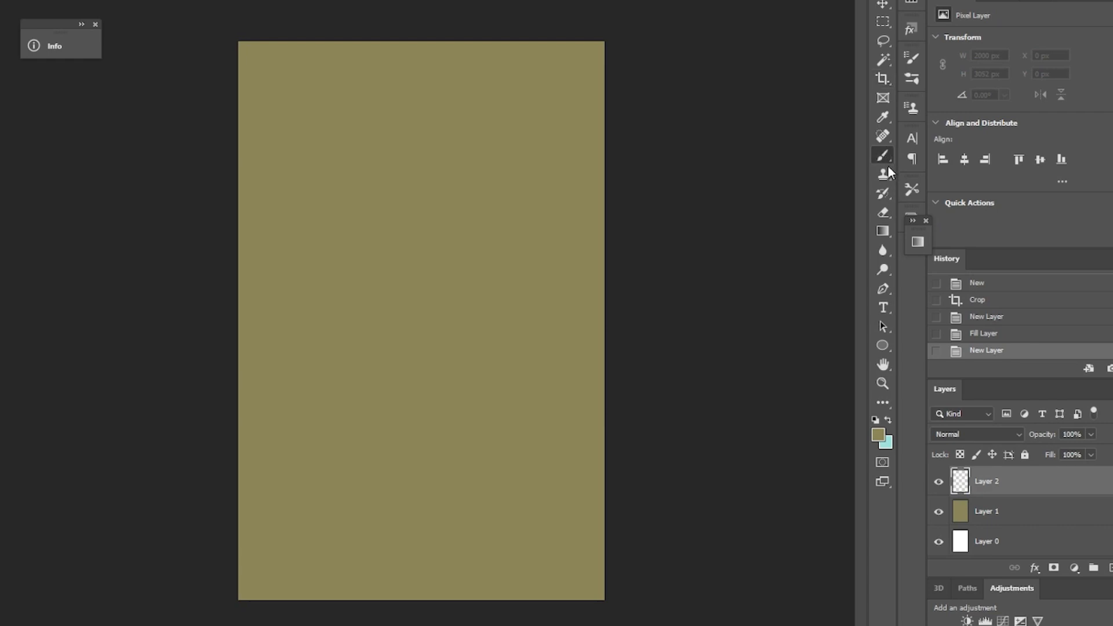
left_click(878, 434)
left_click_drag(213, 478, 225, 474)
left_click_drag(380, 490, 381, 447)
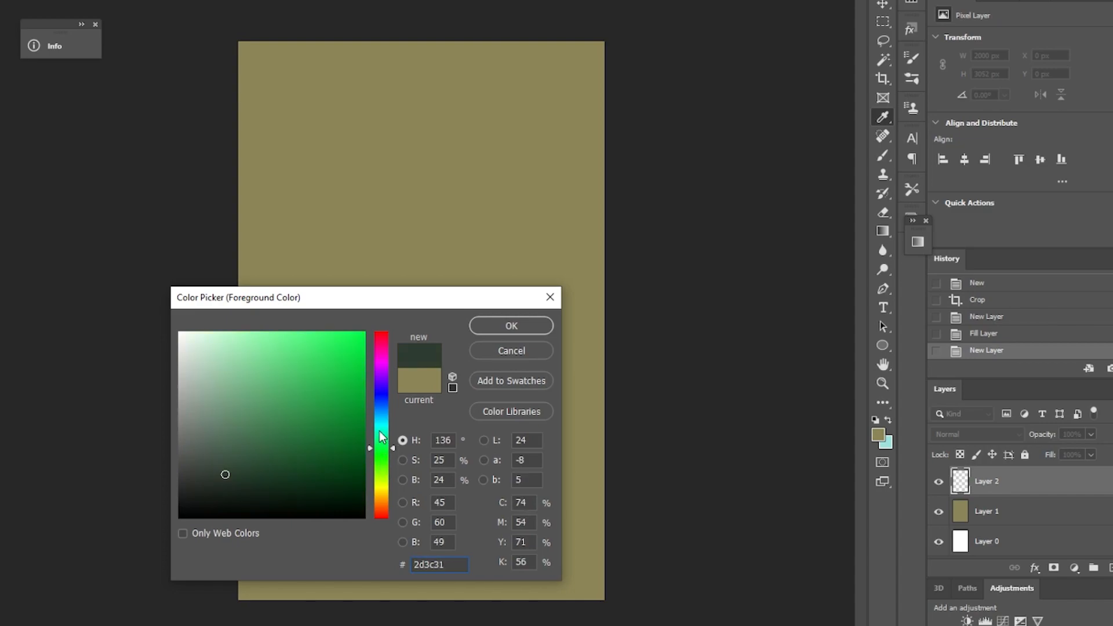
left_click(513, 323)
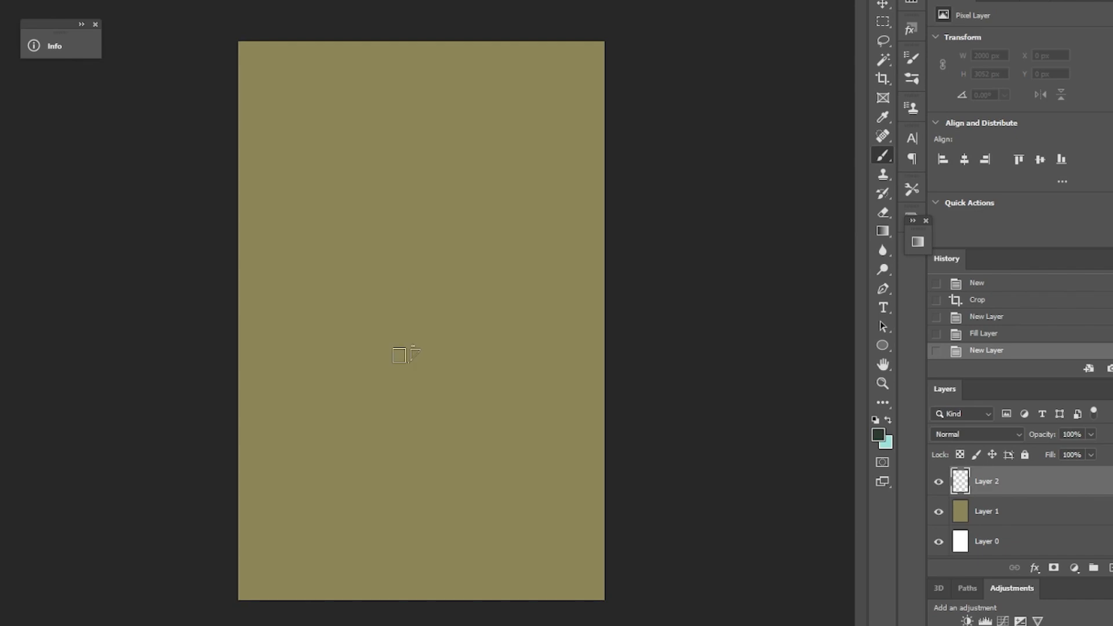
Block in broad dark green masses down the canvas's left side and across its lower part
mouse_move(295, 505)
left_mouse_down()
mouse_move(286, 124)
mouse_move(285, 477)
mouse_move(272, 192)
mouse_move(284, 487)
mouse_move(307, 438)
mouse_move(338, 506)
left_mouse_up()
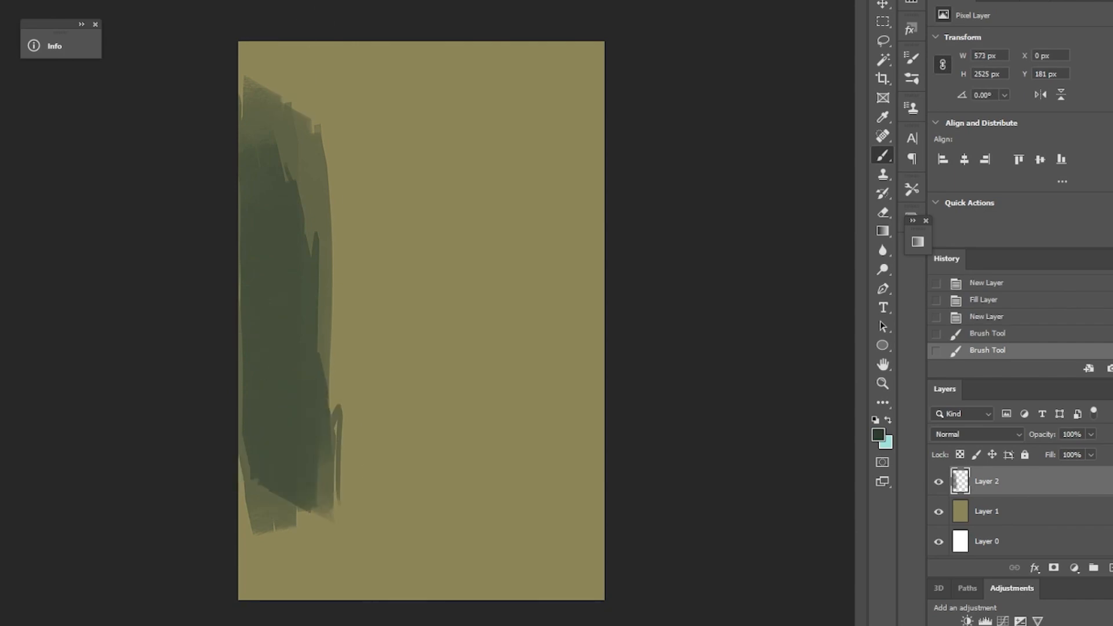
mouse_move(278, 458)
left_mouse_down()
mouse_move(256, 226)
mouse_move(273, 493)
mouse_move(344, 426)
mouse_move(400, 481)
mouse_move(264, 75)
mouse_move(346, 447)
mouse_move(504, 183)
mouse_move(515, 427)
mouse_move(538, 29)
mouse_move(359, 174)
mouse_move(354, 23)
mouse_move(447, 125)
mouse_move(503, 486)
mouse_move(563, 196)
mouse_move(602, 403)
mouse_move(582, 564)
mouse_move(389, 541)
mouse_move(354, 603)
mouse_move(516, 548)
mouse_move(440, 470)
left_mouse_up()
key("bracketleft")
key("bracketleft")
key("bracketleft")
key("bracketleft")
Paint a dark green cliff mass down the right side, leaving a lighter olive opening in the middle
mouse_move(552, 357)
left_mouse_down()
mouse_move(560, 286)
mouse_move(546, 305)
left_mouse_up()
key("bracketright")
key("bracketright")
key("bracketright")
mouse_move(492, 199)
left_mouse_down()
mouse_move(492, 45)
mouse_move(496, 290)
mouse_move(545, 285)
mouse_move(571, 304)
left_mouse_up()
key("bracketright")
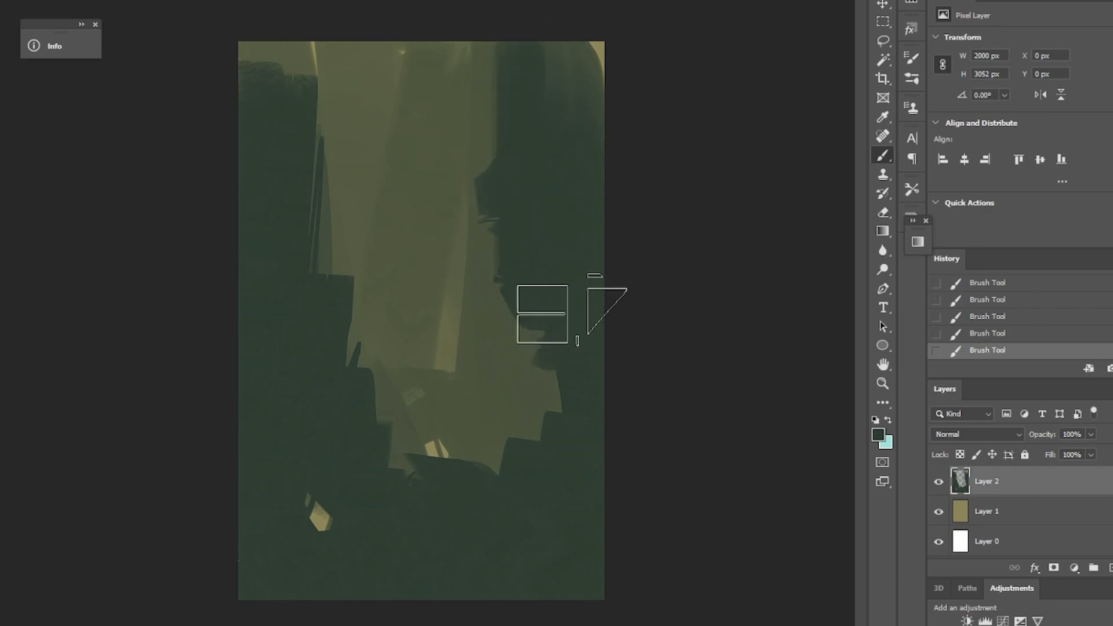
left_click_drag(522, 335, 555, 438)
Fill the light slits in the left cliff and cut its upper inner edge back with olive
key("bracketleft")
key("bracketleft")
key("bracketleft")
key("bracketleft")
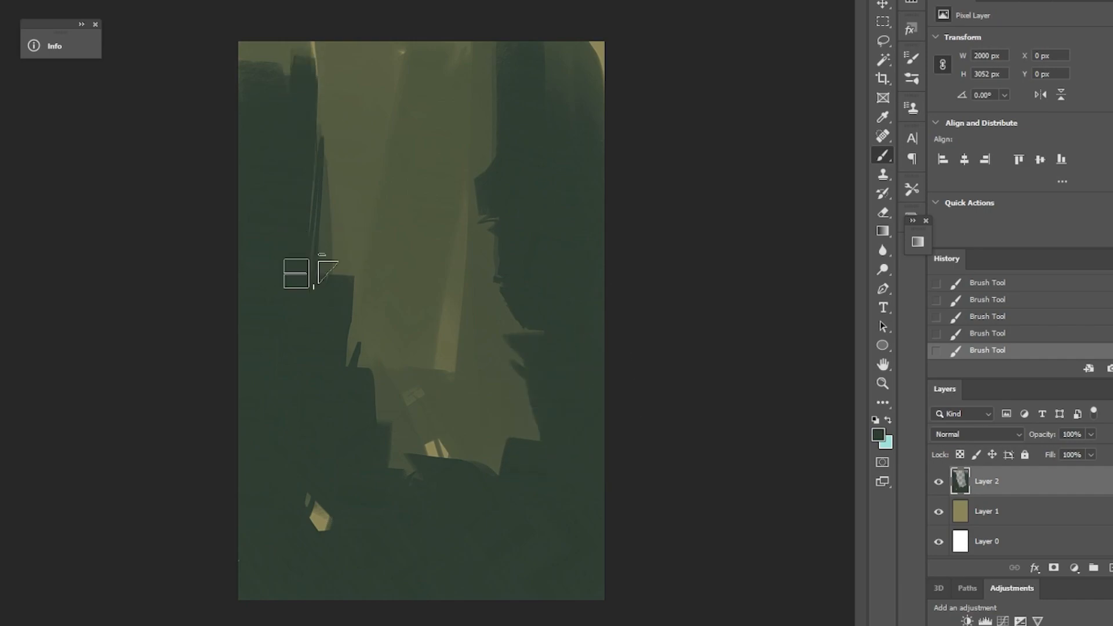
key("bracketright")
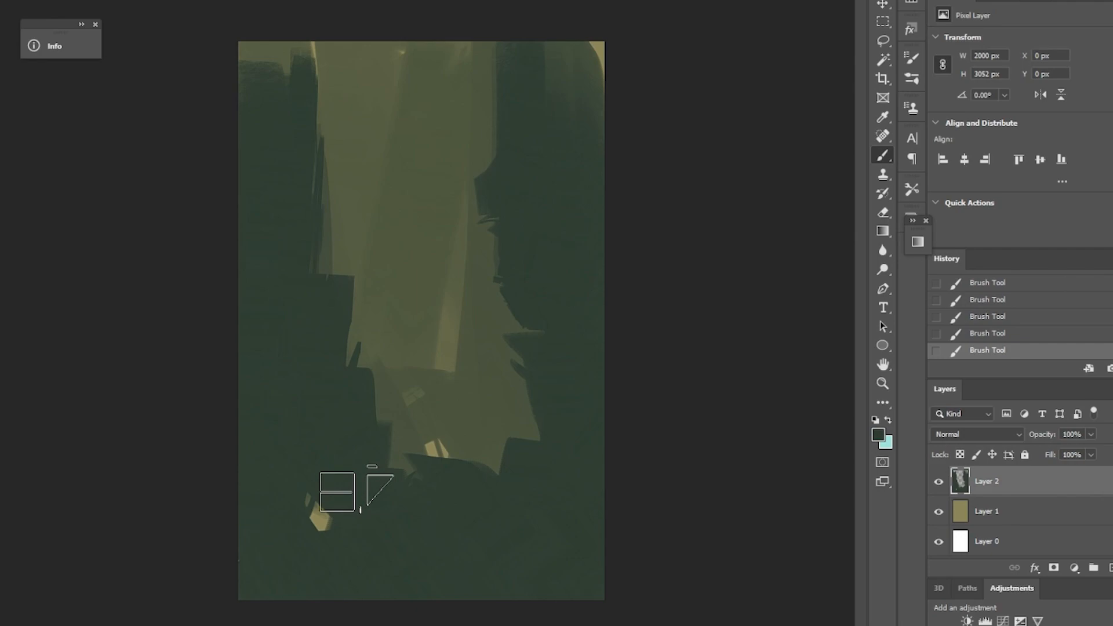
key("bracketright")
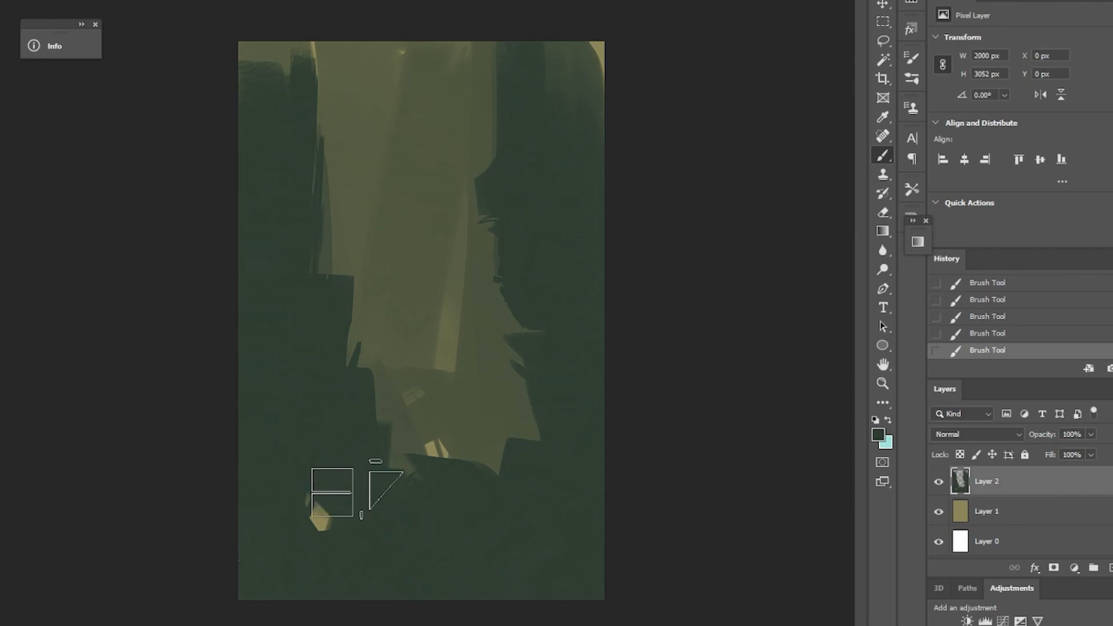
key("bracketleft")
key("bracketleft")
key("bracketleft")
key("bracketleft")
mouse_move(343, 208)
left_mouse_down()
mouse_move(333, 35)
mouse_move(324, 228)
mouse_move(307, 32)
mouse_move(310, 261)
mouse_move(316, 251)
left_mouse_up()
Paint a small dark green bump on the right cliff's upper inner edge with a smaller brush
key("bracketleft")
key("bracketleft")
key("bracketleft")
key("bracketleft")
key("bracketleft")
left_click_drag(490, 33, 488, 129)
left_click(518, 133, "alt")
mouse_move(495, 92)
left_mouse_down()
mouse_move(466, 107)
mouse_move(501, 145)
left_mouse_up()
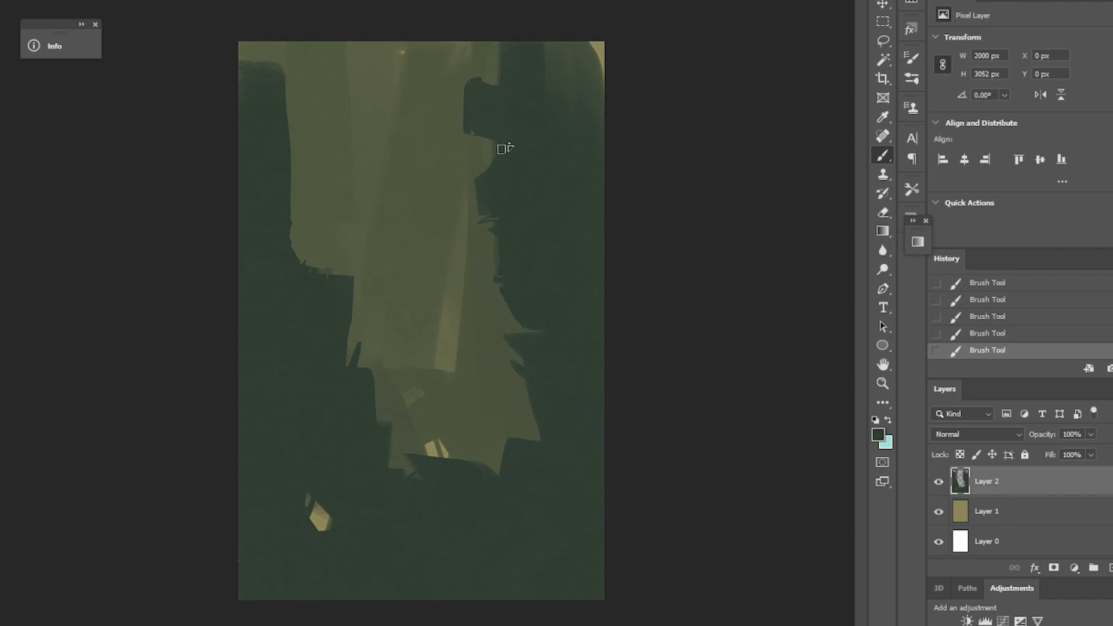
left_click_drag(243, 51, 241, 92)
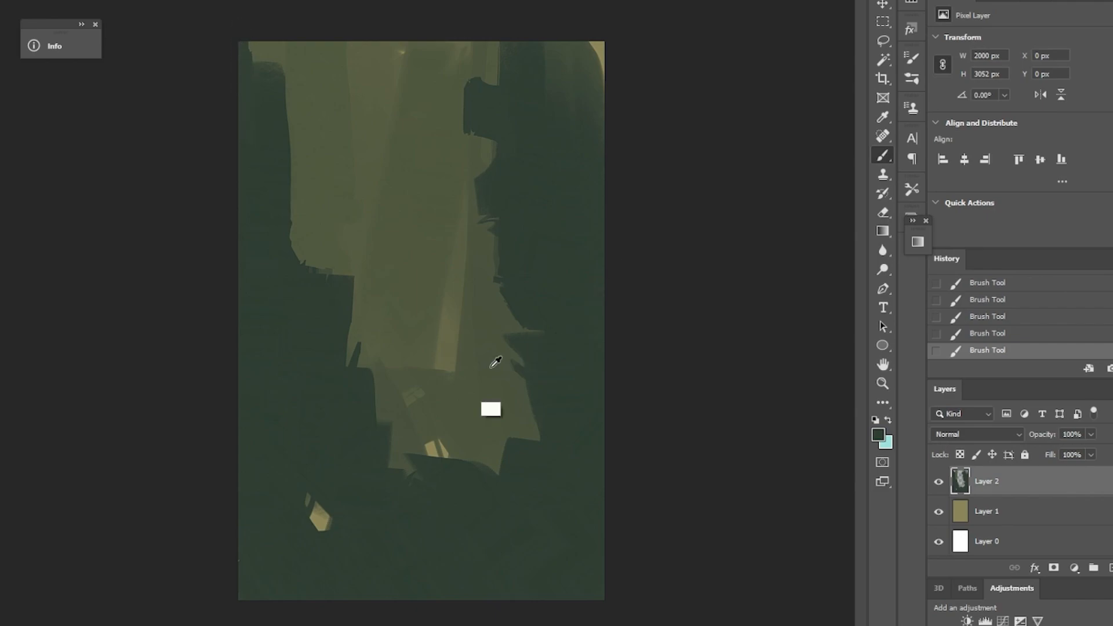
Sample the olive green from the opening and repaint the right cliff's inner edge on Layer 2
key("alt+comma")
left_click(1006, 484)
left_click(500, 358, "alt")
left_click_drag(510, 361, 515, 392)
left_click_drag(493, 285, 490, 266)
mouse_move(476, 139)
left_mouse_down()
mouse_move(474, 69)
mouse_move(482, 155)
left_mouse_up()
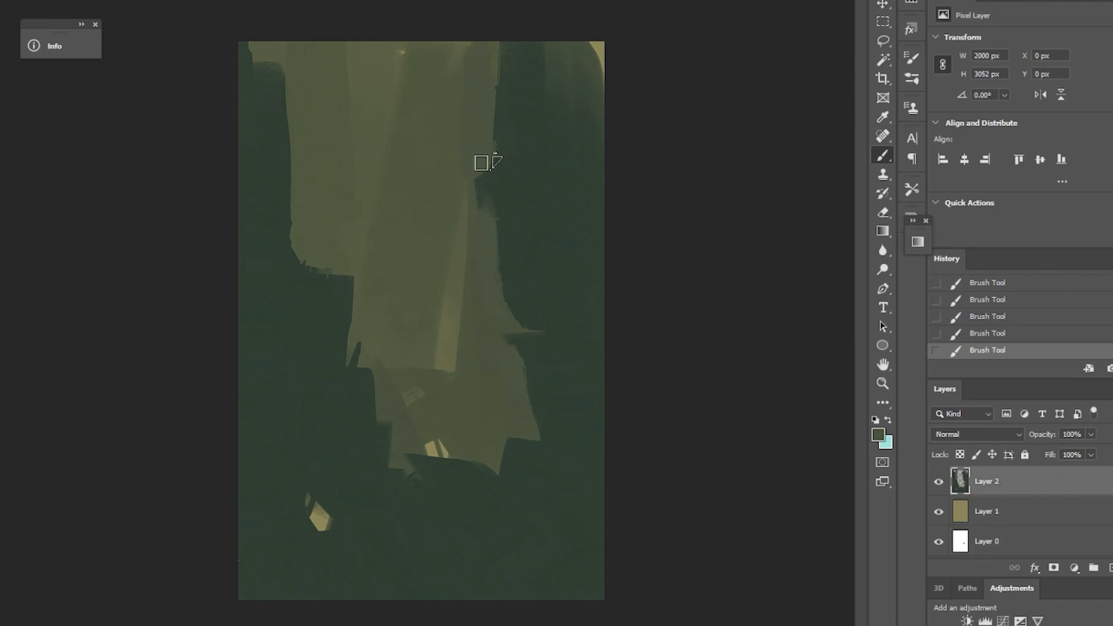
Glaze the right cliff with long vertical strokes of the sampled olive green using a larger brush
key("bracketright")
key("bracketright")
key("bracketright")
key("bracketright")
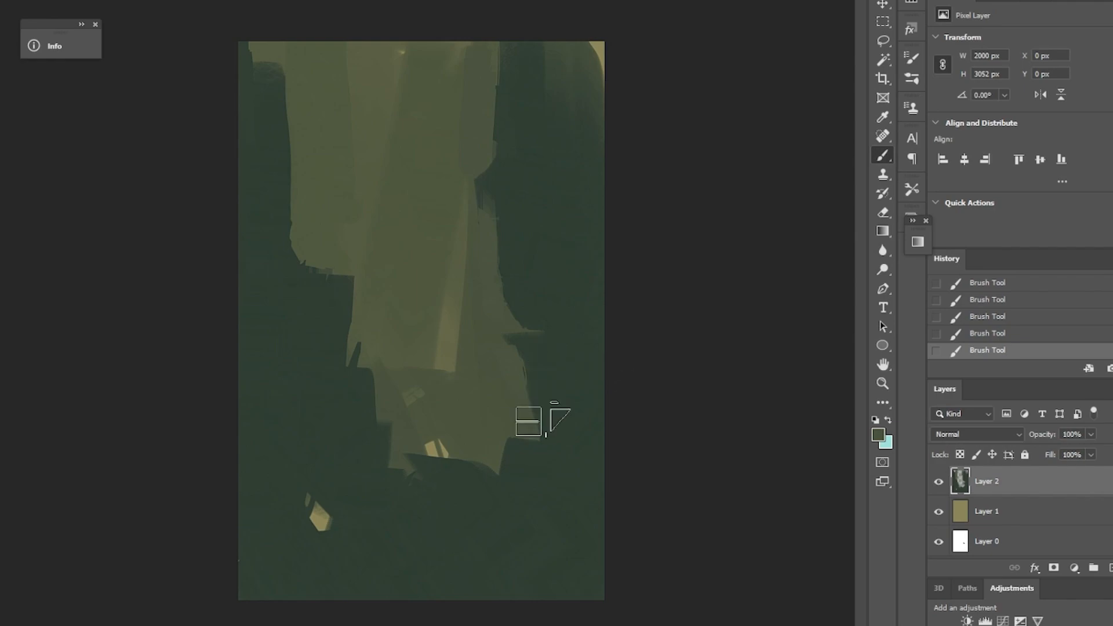
key("bracketright")
left_click_drag(538, 228, 549, 406)
left_click_drag(538, 200, 562, 376)
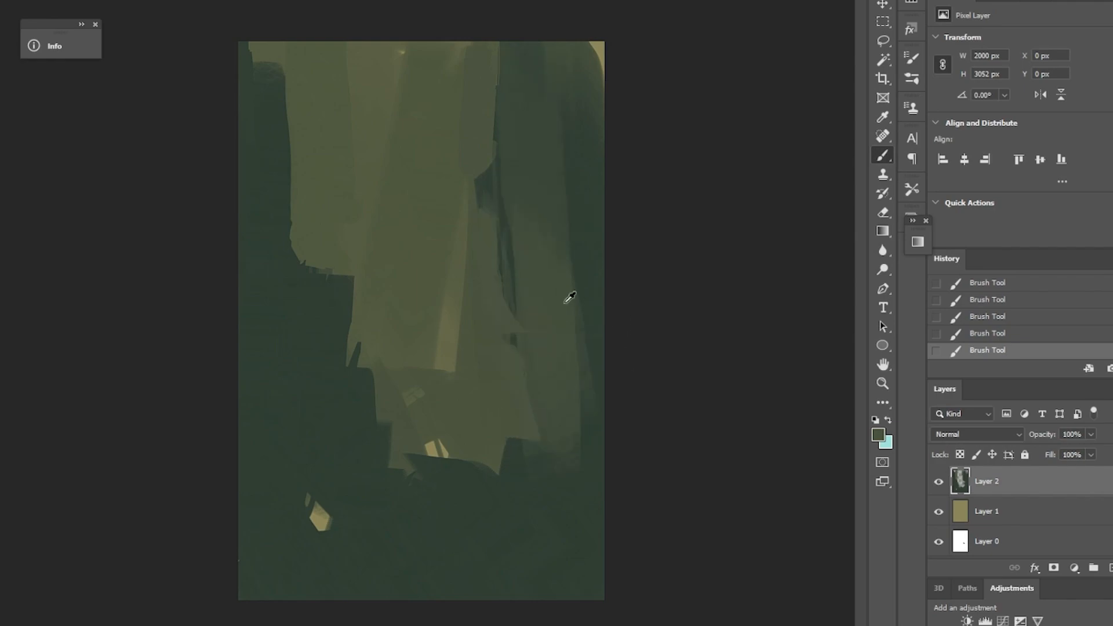
Redefine the right cliff's inner edge and upper corner with smaller strokes of muted dark green
key("bracketleft")
key("bracketleft")
key("bracketleft")
key("bracketleft")
left_click_drag(480, 160, 510, 75)
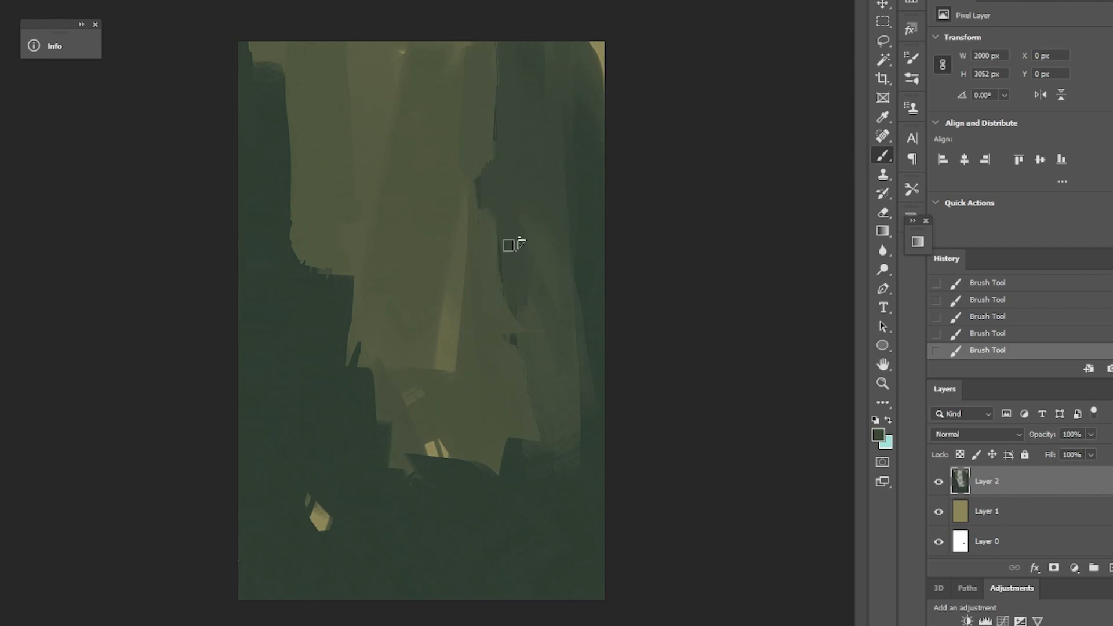
mouse_move(505, 207)
left_mouse_down()
mouse_move(516, 340)
mouse_move(538, 409)
left_mouse_up()
mouse_move(526, 341)
left_mouse_down()
mouse_move(547, 423)
mouse_move(532, 398)
left_mouse_up()
left_click_drag(601, 20, 596, 72)
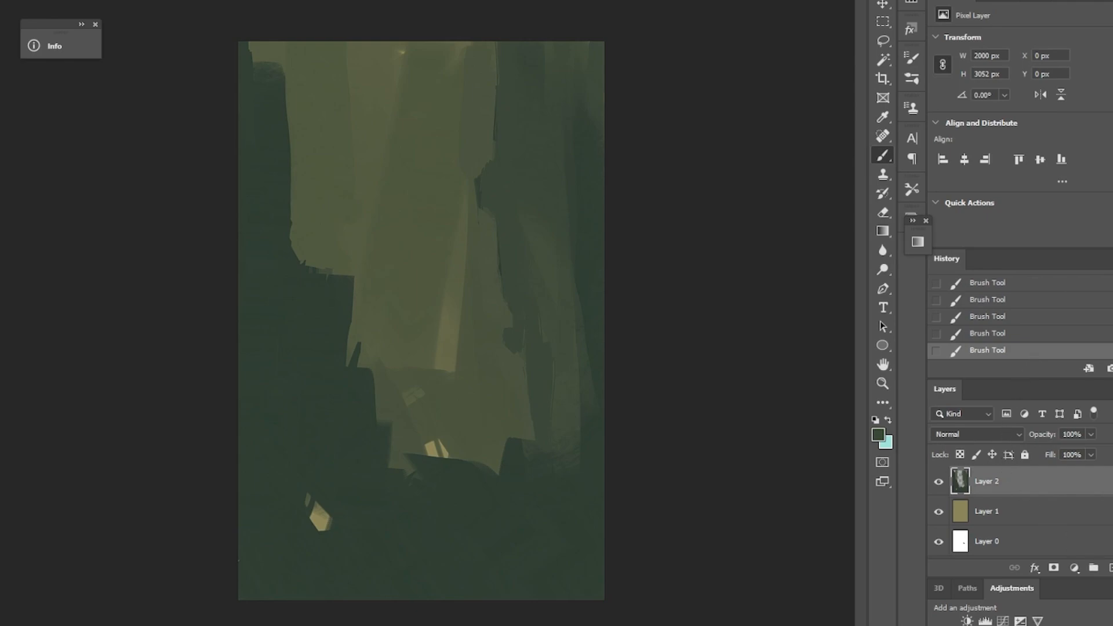
Add another new layer and set the brush colour to dark navy #0e1921
left_click(1110, 568)
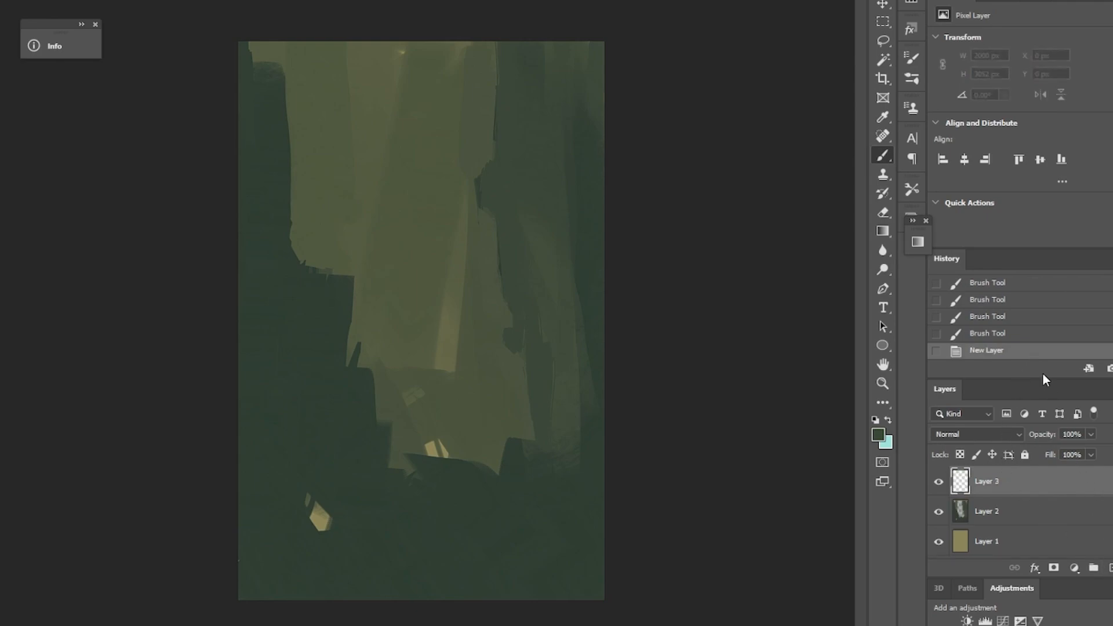
left_click(879, 442)
mouse_move(335, 441)
left_mouse_down()
mouse_move(318, 472)
mouse_move(313, 455)
left_mouse_up()
left_click_drag(383, 477, 382, 412)
mouse_move(339, 453)
left_mouse_down()
mouse_move(316, 482)
mouse_move(283, 494)
left_mouse_up()
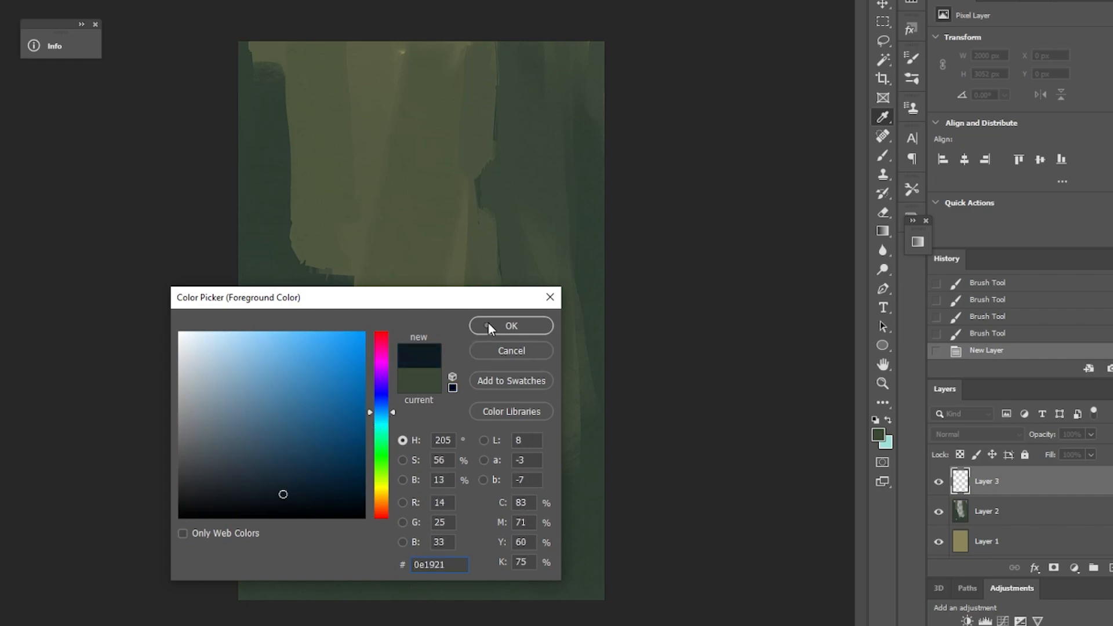
left_click(487, 329)
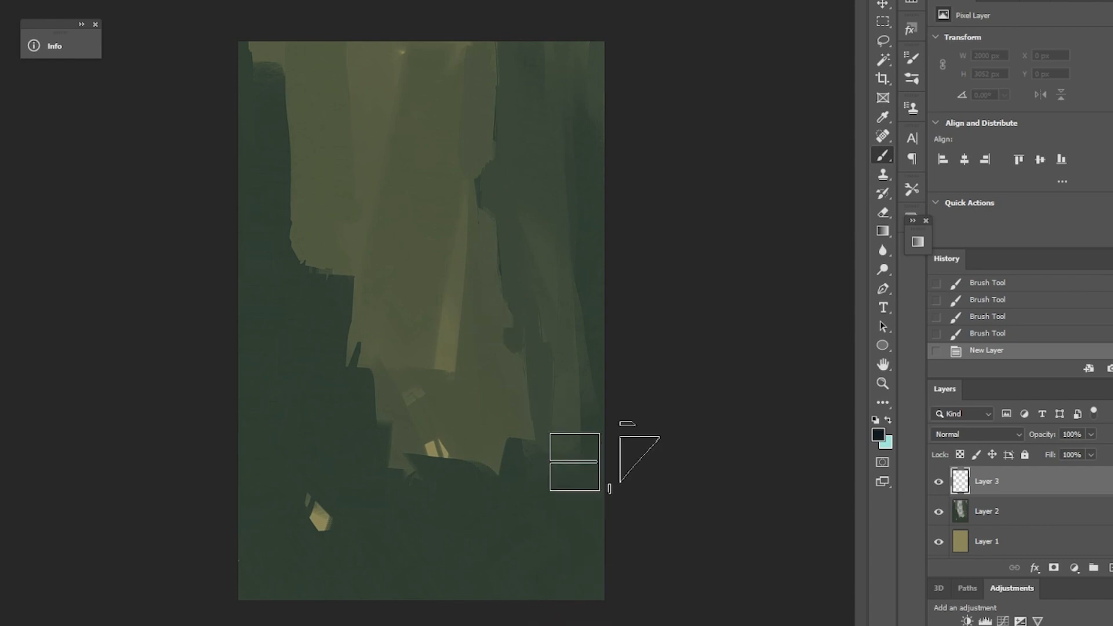
Shade the lower right corner and bottom area with broad dark navy strokes
left_click_drag(606, 458, 604, 580)
left_click_drag(605, 467, 597, 578)
left_click_drag(518, 523, 519, 586)
mouse_move(518, 550)
left_mouse_down()
mouse_move(503, 591)
mouse_move(461, 584)
mouse_move(447, 553)
left_mouse_up()
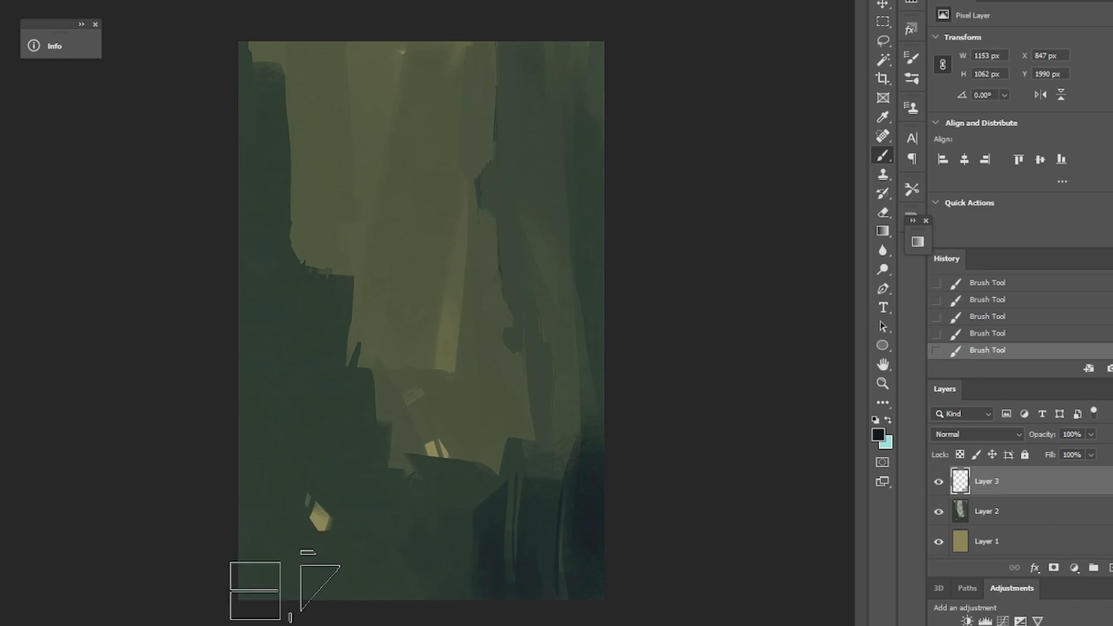
Paint the dark navy foreground down the left side and as low ground across the bottom
left_click_drag(232, 98, 238, 342)
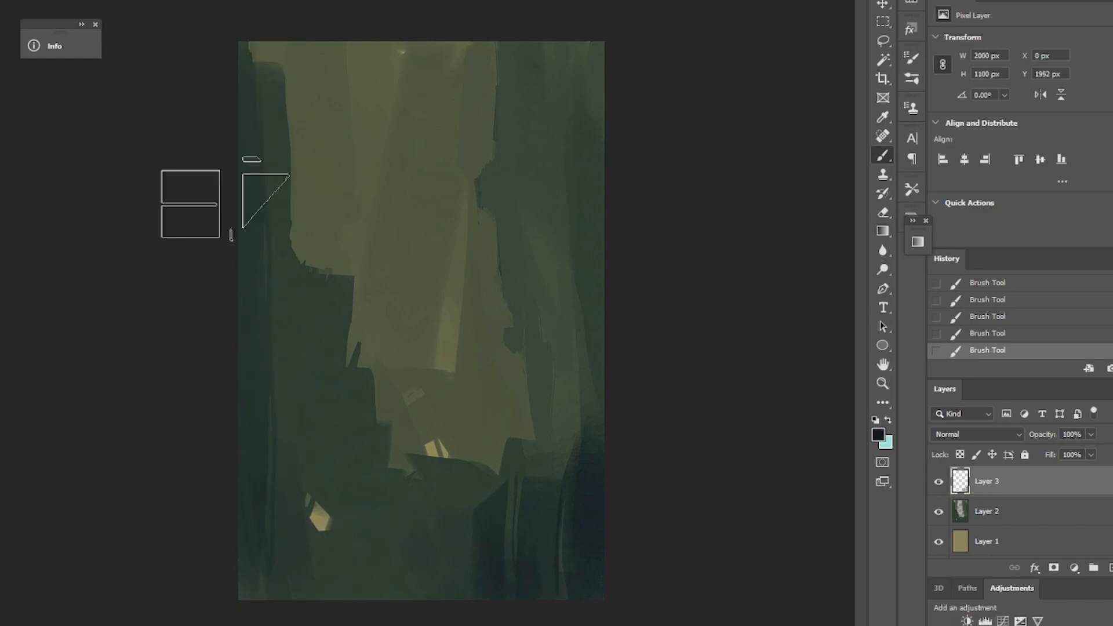
mouse_move(263, 360)
left_mouse_down()
mouse_move(277, 436)
mouse_move(285, 310)
mouse_move(267, 489)
mouse_move(260, 352)
mouse_move(249, 590)
mouse_move(266, 450)
mouse_move(292, 452)
mouse_move(277, 440)
mouse_move(267, 300)
mouse_move(279, 576)
mouse_move(286, 528)
mouse_move(306, 506)
mouse_move(306, 515)
mouse_move(309, 374)
mouse_move(371, 354)
mouse_move(353, 563)
mouse_move(353, 357)
mouse_move(352, 569)
mouse_move(385, 587)
mouse_move(428, 555)
mouse_move(457, 491)
mouse_move(480, 618)
left_mouse_up()
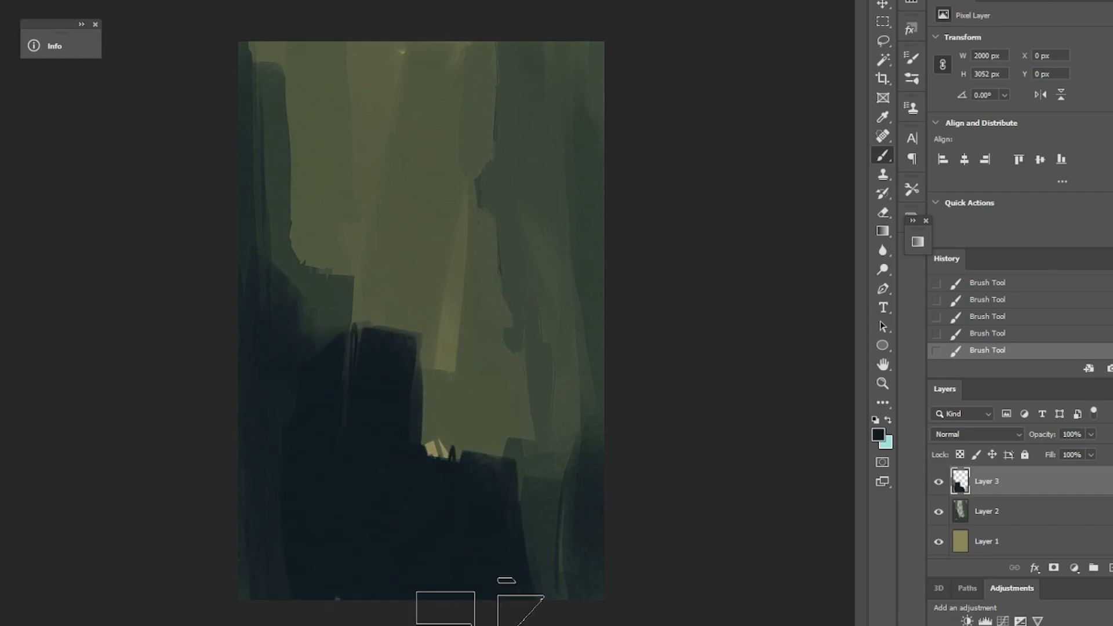
key("ctrl+z")
mouse_move(346, 553)
left_mouse_down()
mouse_move(437, 569)
mouse_move(557, 490)
mouse_move(406, 574)
mouse_move(524, 625)
left_mouse_up()
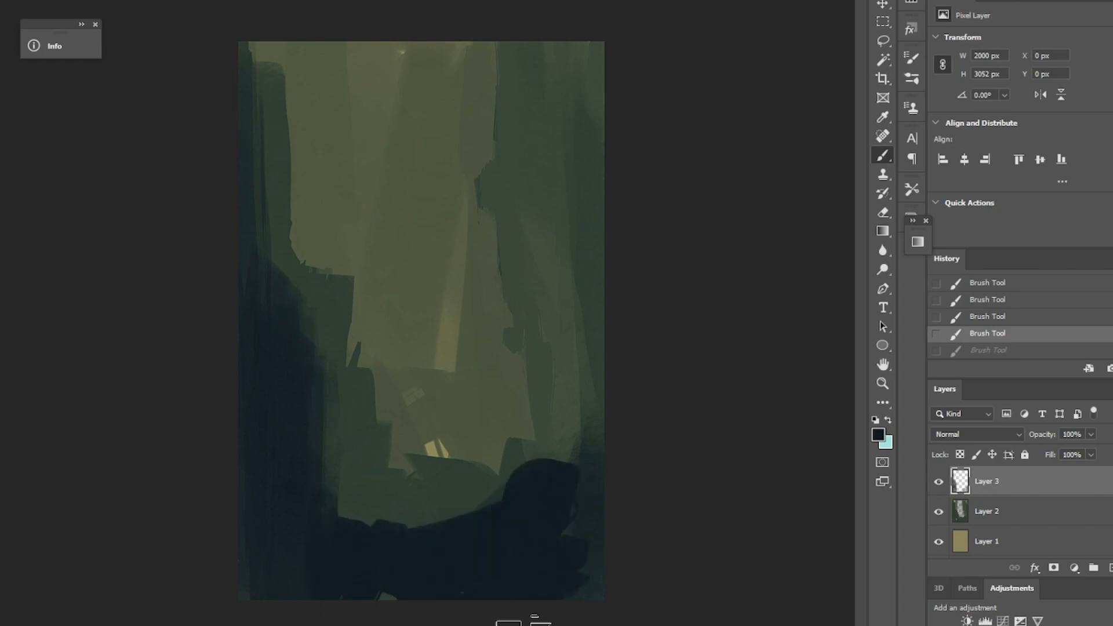
Try painting a tall dark silhouette rising from the ground right of centre, and undo it
mouse_move(599, 428)
left_mouse_down()
mouse_move(427, 423)
mouse_move(491, 420)
mouse_move(508, 405)
mouse_move(430, 400)
left_mouse_up()
mouse_move(443, 381)
left_mouse_down()
mouse_move(443, 355)
mouse_move(451, 391)
left_mouse_up()
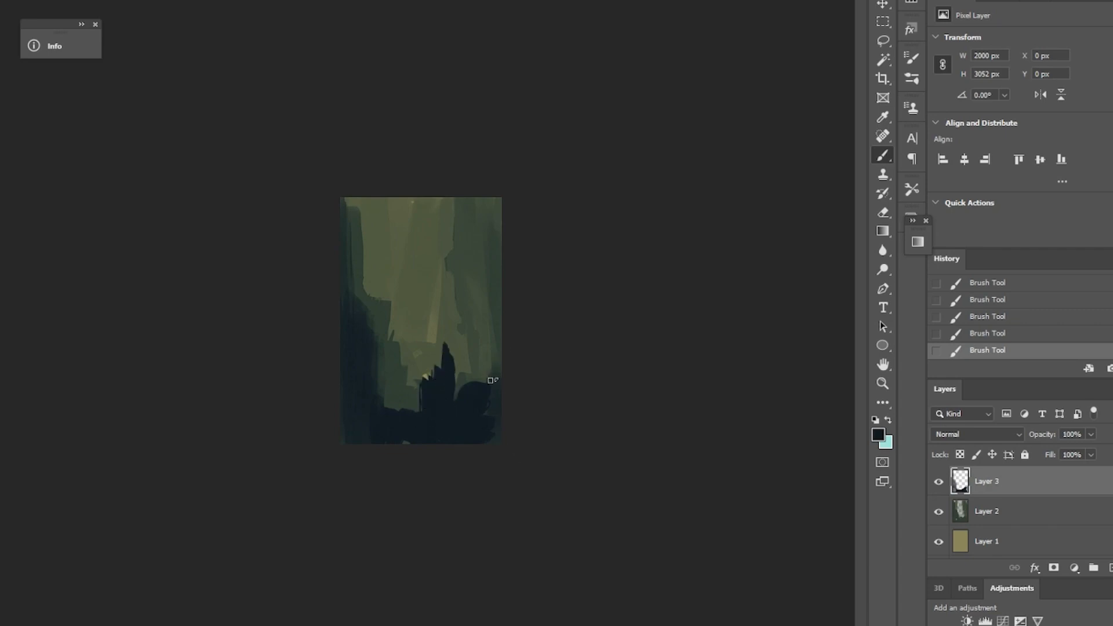
key("ctrl+z")
mouse_move(445, 347)
left_mouse_down()
mouse_move(449, 375)
mouse_move(442, 369)
mouse_move(463, 392)
left_mouse_up()
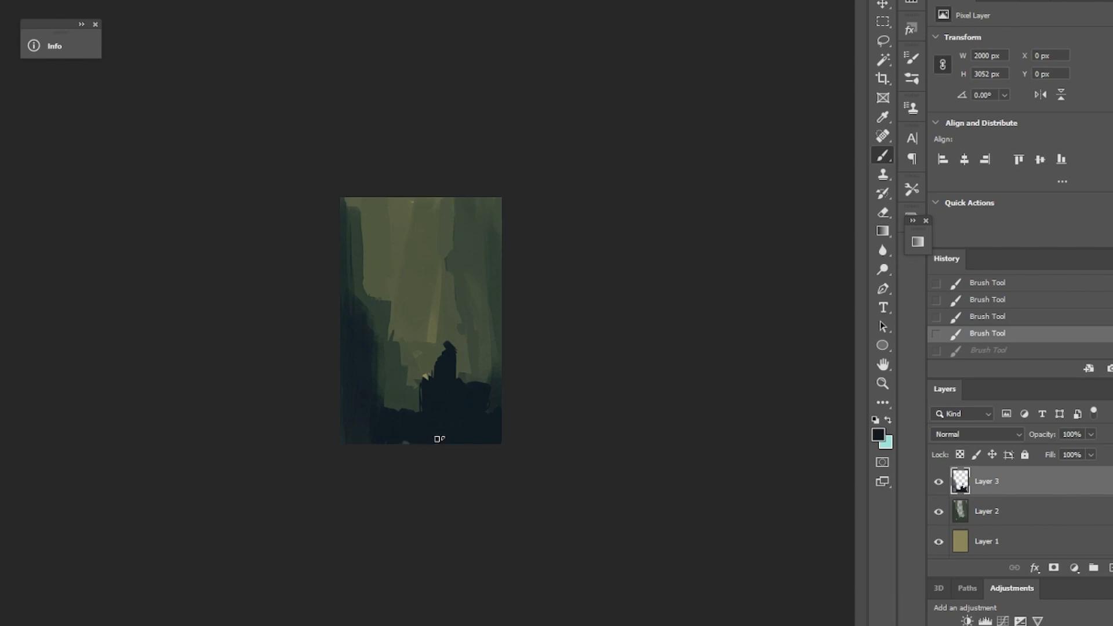
key("ctrl+z")
key("ctrl+z")
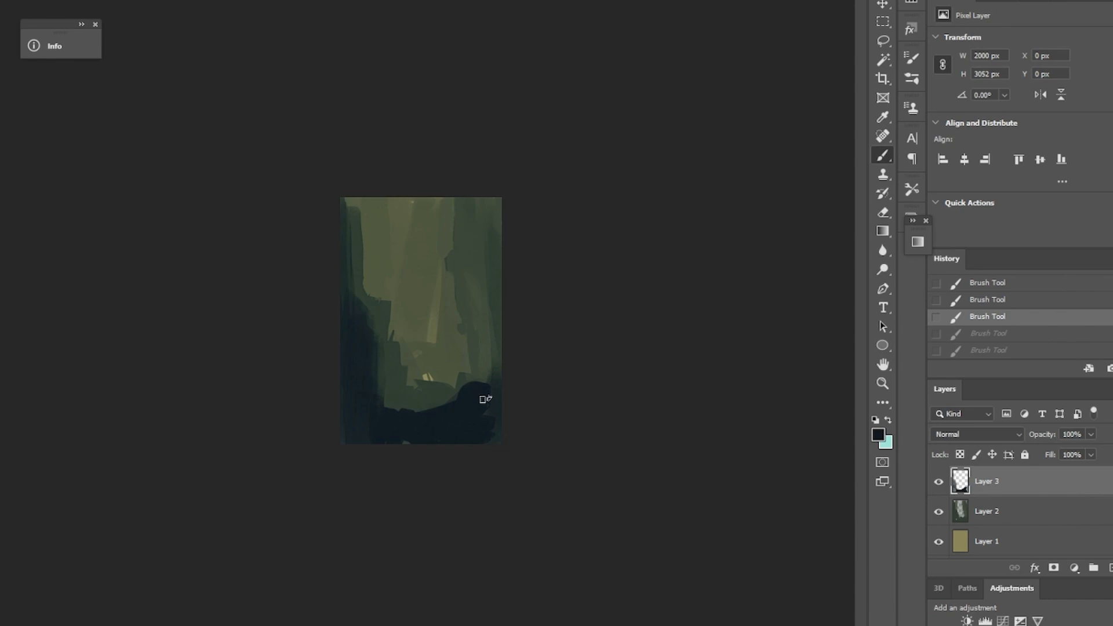
Reshape the foreground with a light arch below the ground, a dark right cliff and an overhang above it
key("alt")
left_click(483, 371, "alt")
mouse_move(482, 374)
left_mouse_down()
mouse_move(443, 397)
mouse_move(470, 383)
mouse_move(484, 396)
mouse_move(452, 399)
mouse_move(488, 393)
mouse_move(456, 402)
left_mouse_up()
key("ctrl+z")
mouse_move(418, 439)
left_mouse_down()
mouse_move(496, 432)
mouse_move(501, 440)
mouse_move(496, 335)
mouse_move(491, 400)
mouse_move(502, 293)
left_mouse_up()
left_click(460, 441, "alt")
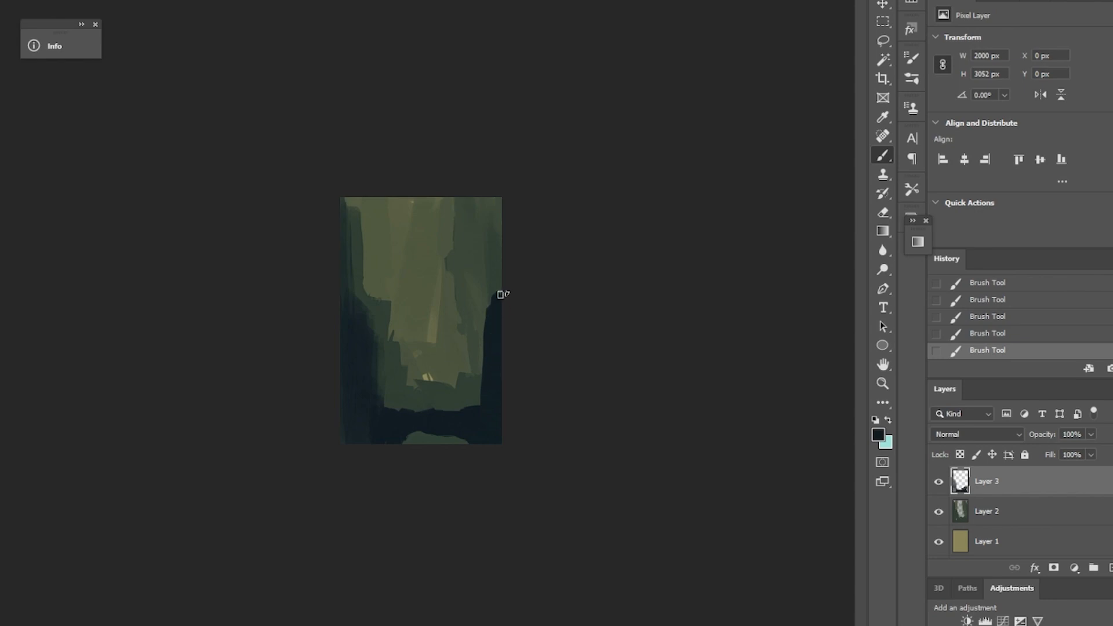
mouse_move(495, 236)
left_mouse_down()
mouse_move(505, 236)
mouse_move(464, 221)
mouse_move(499, 221)
mouse_move(487, 224)
mouse_move(496, 229)
left_mouse_up()
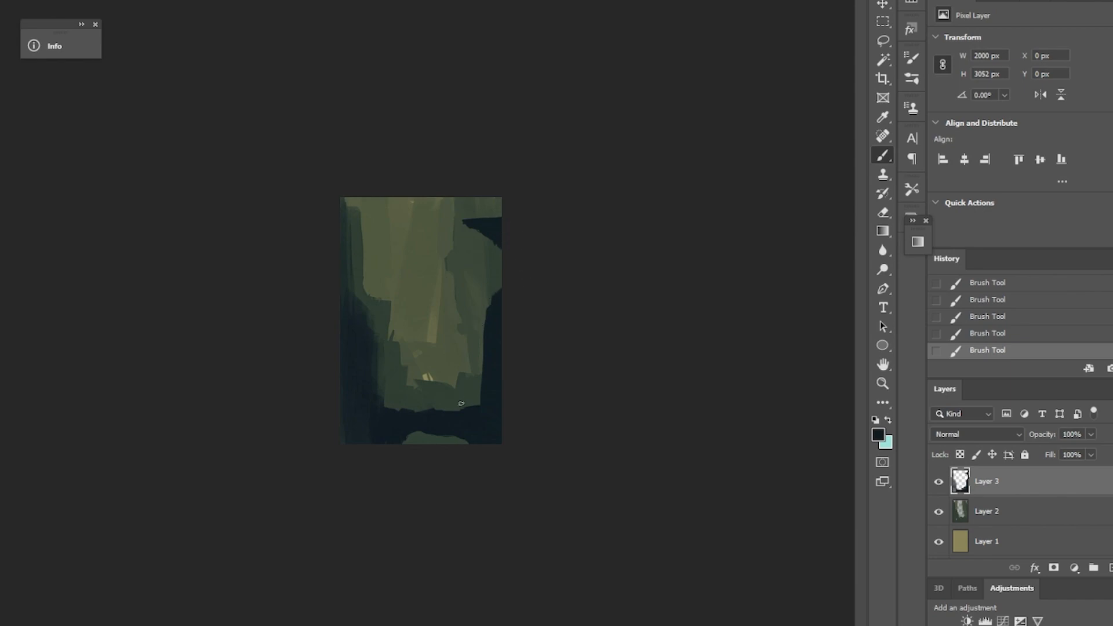
Paint three small dark standing figures on the foreground ledge, right of centre
left_click_drag(464, 393, 465, 404)
mouse_move(465, 388)
left_mouse_down()
mouse_move(549, 406)
mouse_move(577, 394)
left_mouse_up()
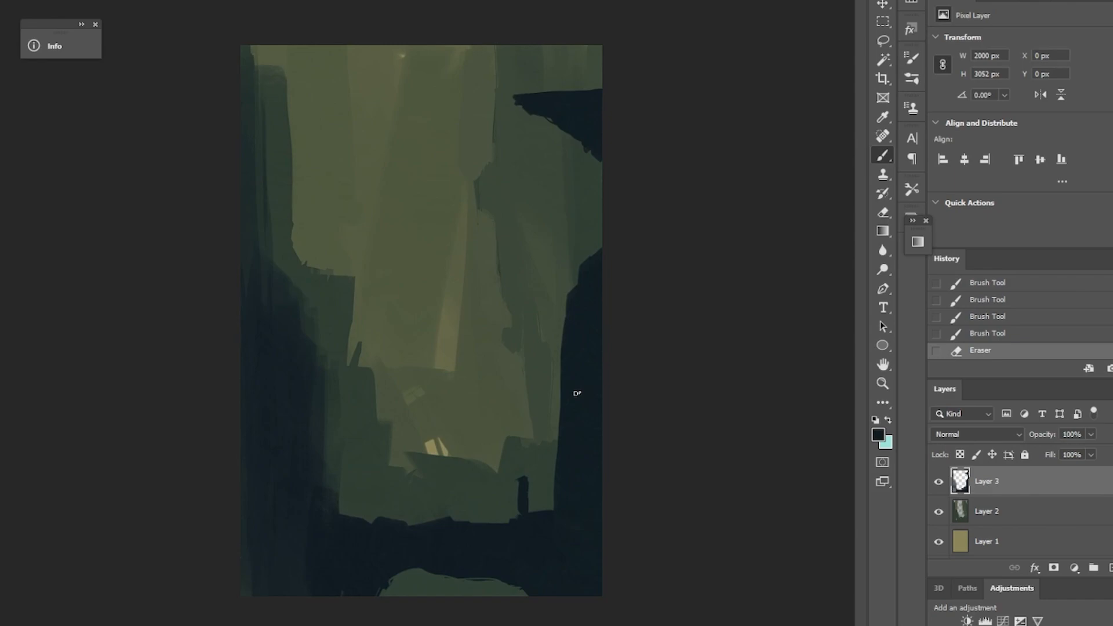
left_click_drag(493, 498, 493, 493)
left_click_drag(470, 499, 468, 500)
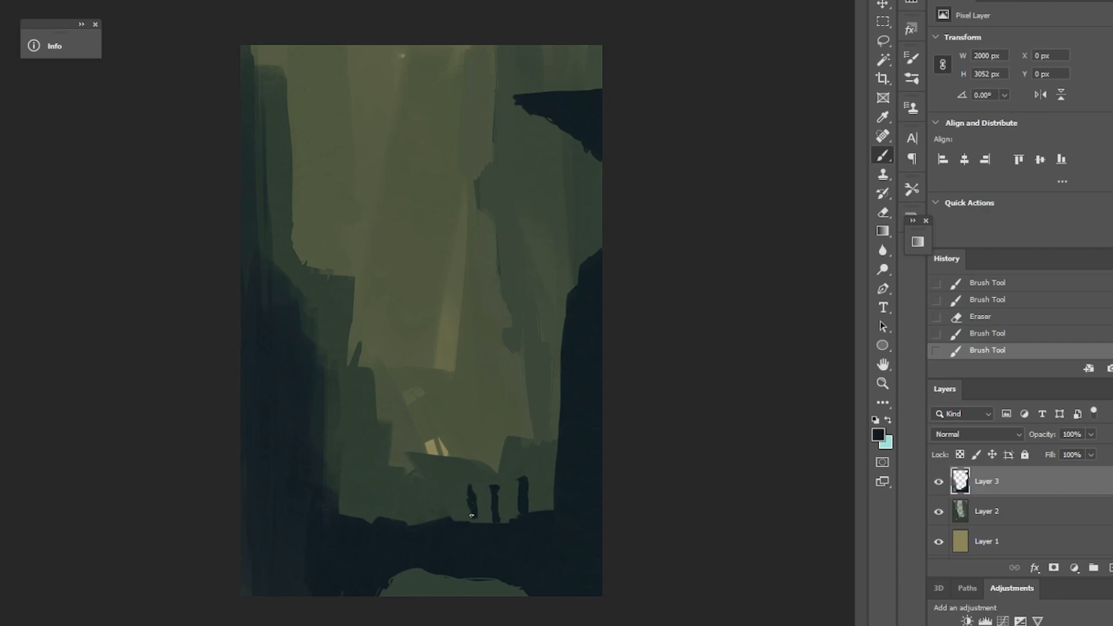
left_click(470, 518)
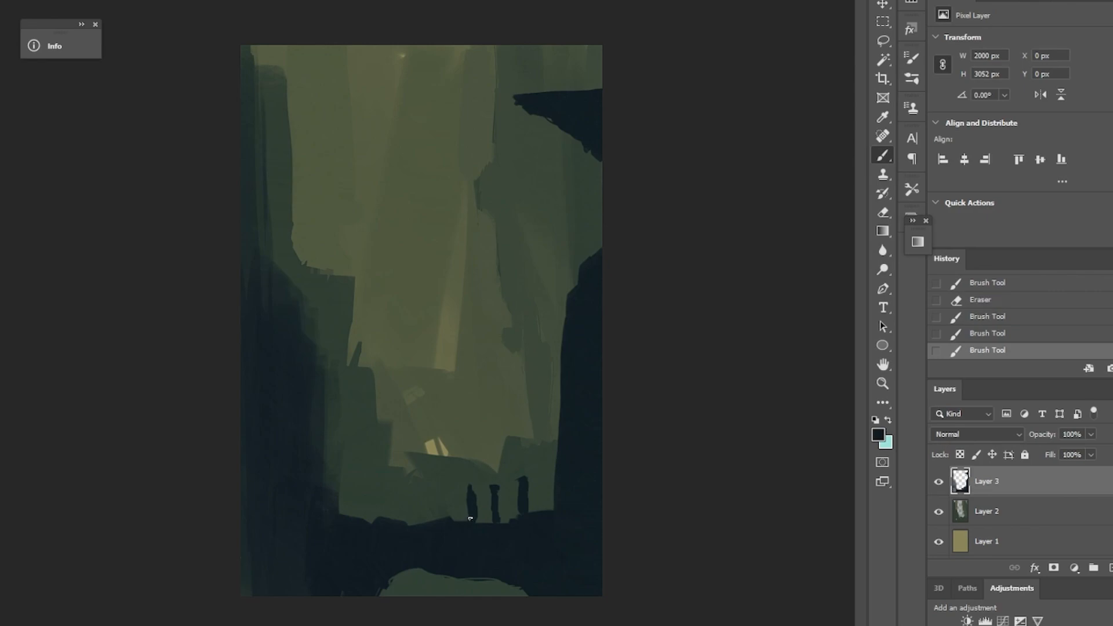
Add brimmed hat shapes to the two figures nearest the right cliff and clean up nearby edges
left_click(525, 478)
left_click(528, 480)
left_click_drag(495, 486, 502, 473)
mouse_move(567, 527)
left_mouse_down()
mouse_move(450, 542)
mouse_move(566, 527)
left_mouse_up()
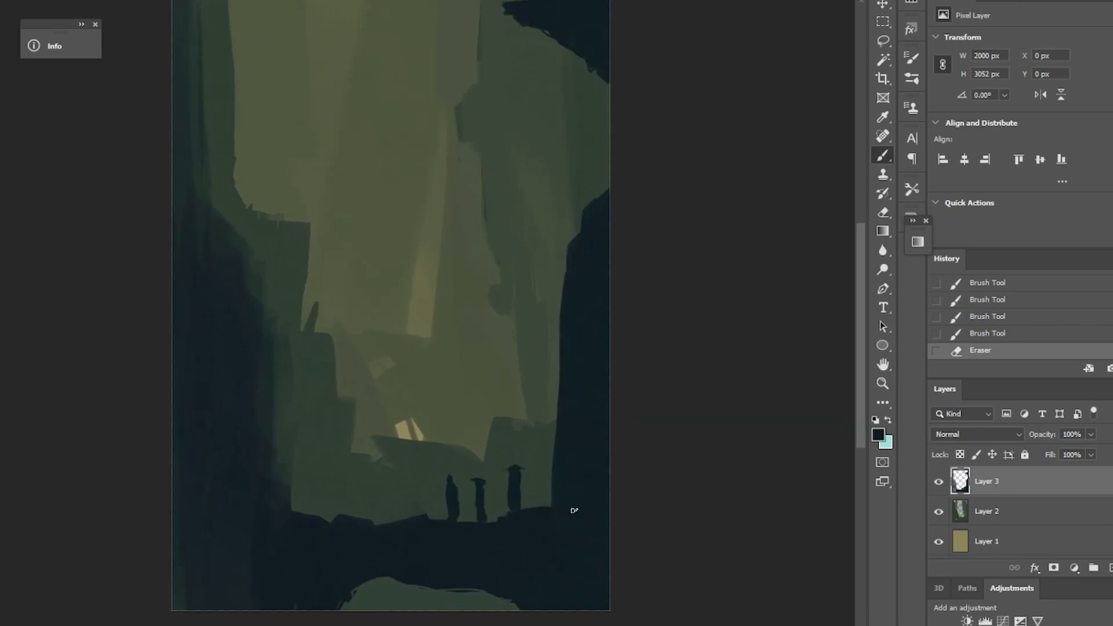
Erase the two left figures with a larger eraser, keeping only the one nearest the right cliff
key("]")
key("]")
key("]")
key("]")
key("]")
key("]")
mouse_move(456, 487)
left_mouse_down()
mouse_move(512, 503)
mouse_move(502, 396)
mouse_move(478, 493)
mouse_move(448, 507)
mouse_move(478, 509)
mouse_move(473, 477)
mouse_move(487, 490)
mouse_move(483, 513)
mouse_move(444, 494)
left_mouse_up()
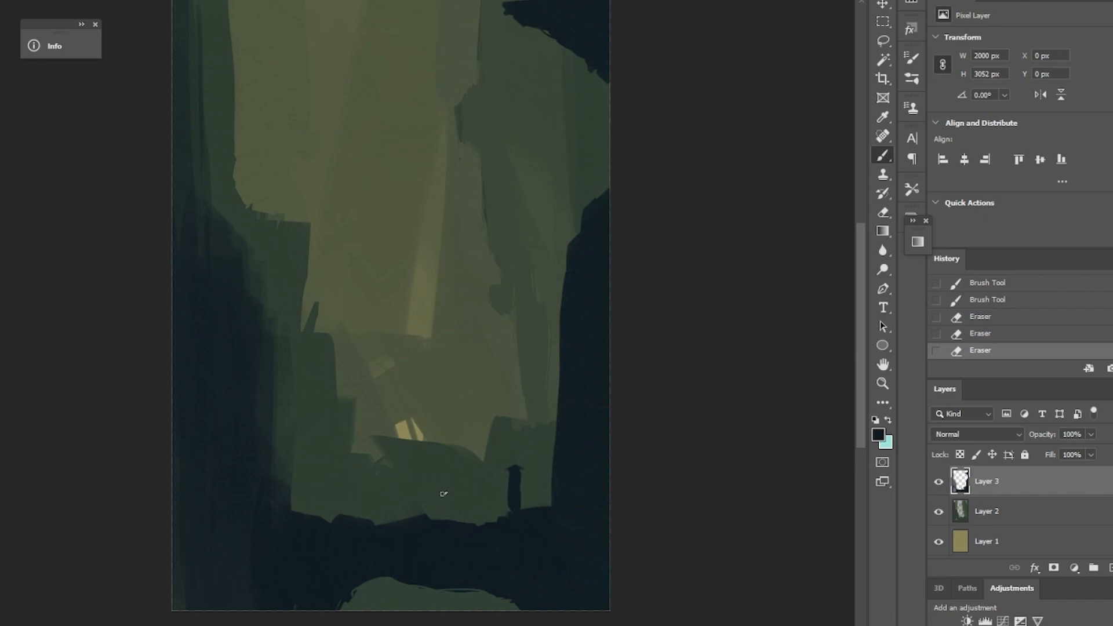
Soften the right background cliff with sampled green vertical strokes and paint out the spike on the left cliff
left_click(525, 305, "alt")
mouse_move(511, 309)
left_mouse_down()
mouse_move(524, 348)
mouse_move(532, 214)
left_mouse_up()
left_click_drag(528, 287, 529, 199)
left_click_drag(524, 282, 526, 199)
left_click_drag(524, 257, 523, 167)
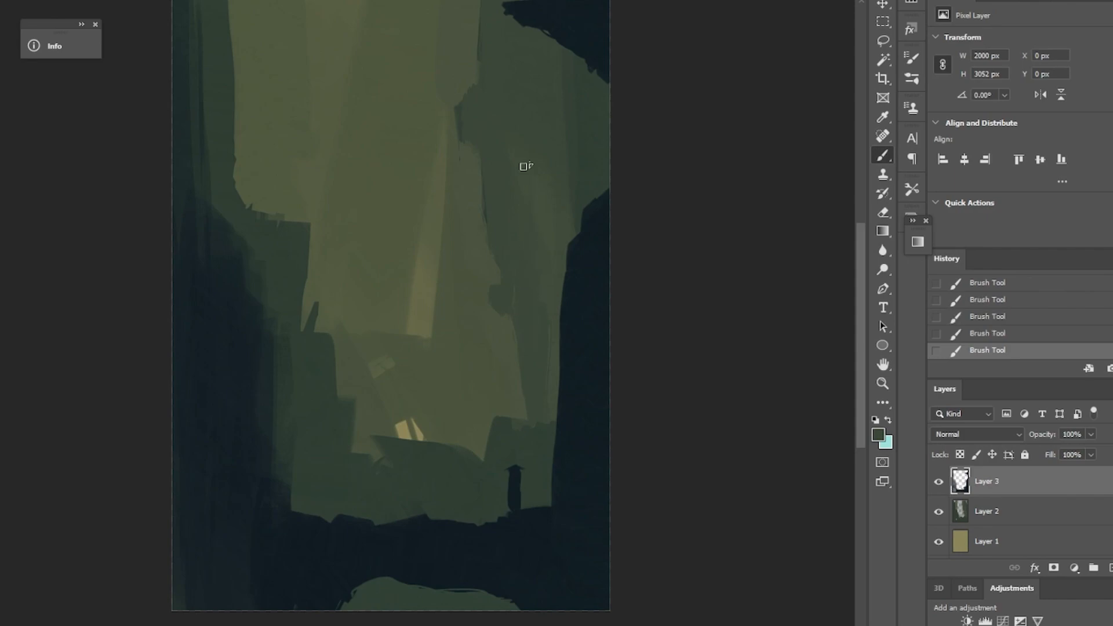
left_click_drag(520, 209, 519, 122)
key("bracketleft")
left_click_drag(314, 309, 311, 329)
Paint a tall muted green diamond floating in the upper middle, with a small light stroke across it
key("alt")
mouse_move(374, 22)
left_mouse_down()
mouse_move(347, 104)
mouse_move(372, 18)
mouse_move(403, 95)
left_mouse_up()
mouse_move(345, 109)
left_mouse_down()
mouse_move(371, 171)
mouse_move(351, 101)
mouse_move(378, 188)
left_mouse_up()
left_click_drag(394, 111, 385, 156)
left_click_drag(394, 106, 381, 179)
left_click_drag(402, 94, 381, 183)
mouse_move(365, 103)
left_mouse_down()
mouse_move(372, 149)
mouse_move(368, 73)
mouse_move(348, 100)
mouse_move(397, 93)
mouse_move(374, 20)
mouse_move(368, 115)
mouse_move(389, 117)
left_mouse_up()
scroll(530, 290, "up", 3)
mouse_move(530, 329)
left_mouse_down()
mouse_move(443, 333)
mouse_move(526, 328)
left_mouse_up()
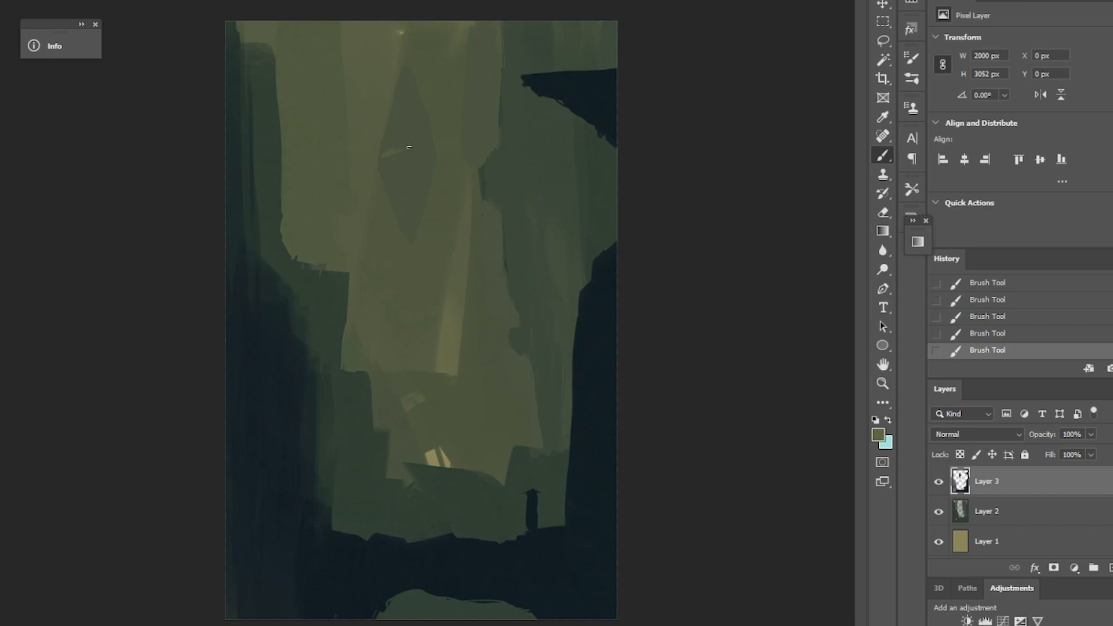
Try a second light edge stroke and a vertical ridge line on the diamond, undoing and redoing to compare
key("ctrl+z")
key("ctrl+z")
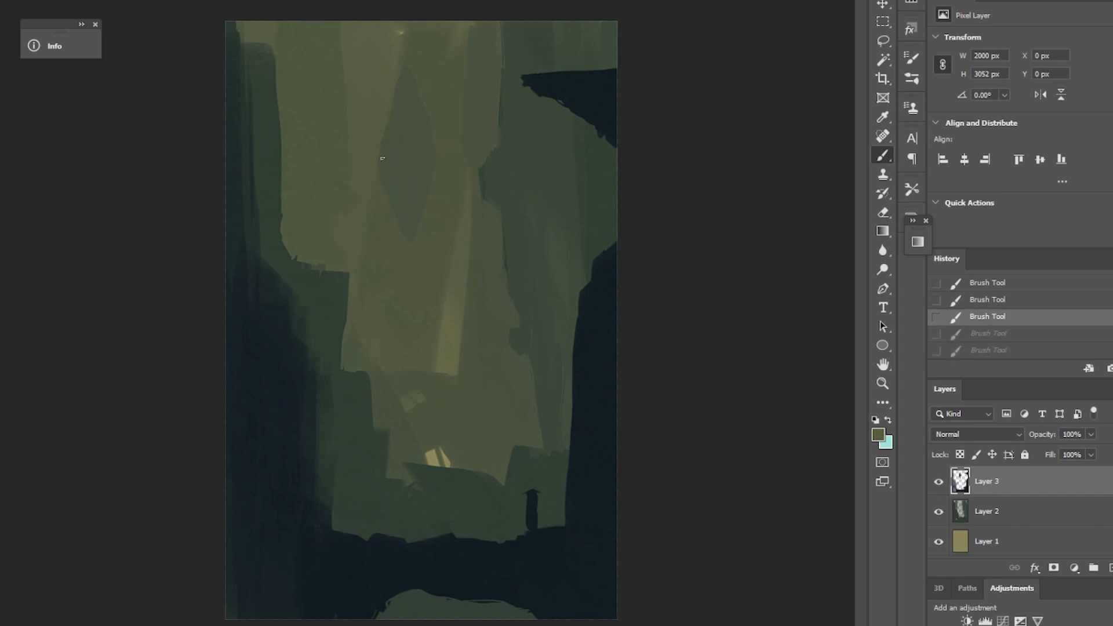
key("ctrl+shift+z")
key("ctrl+shift+z")
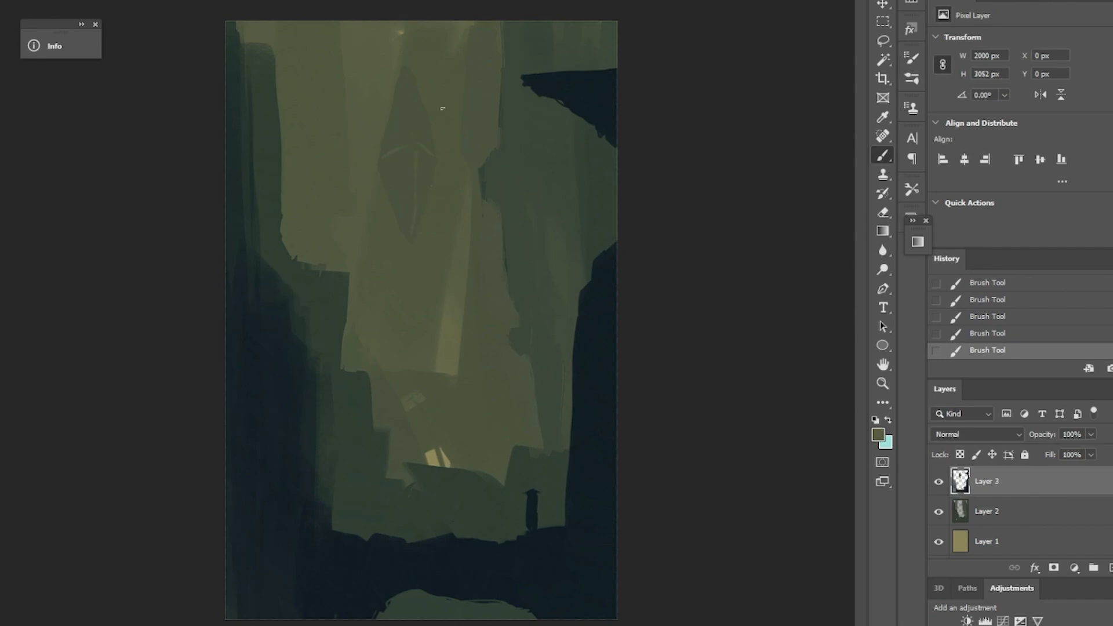
key("ctrl+z")
key("ctrl+z")
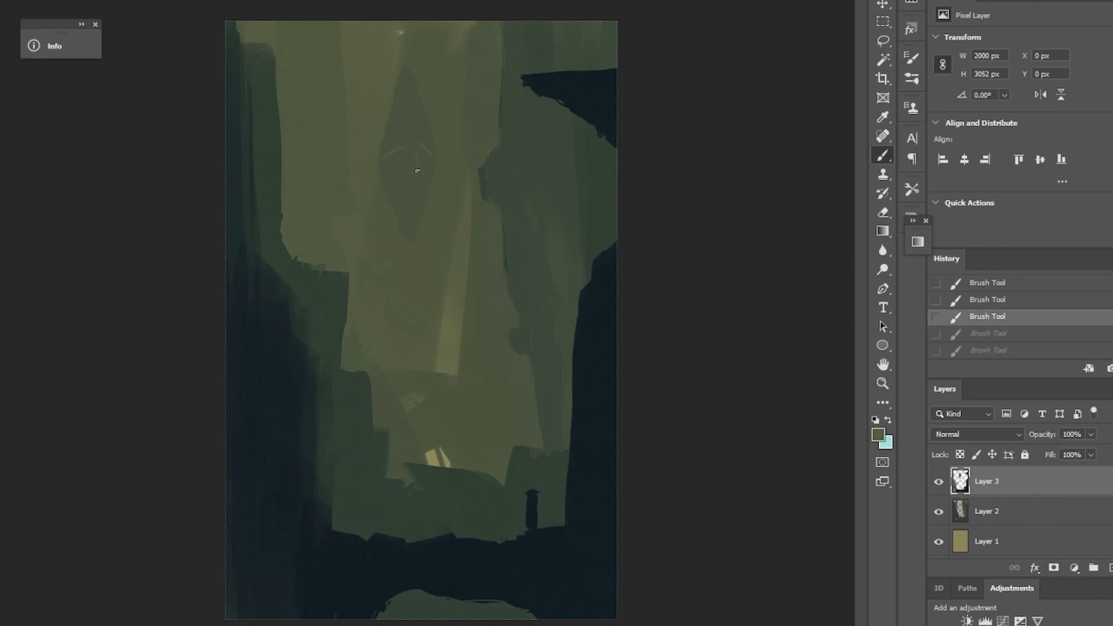
key("ctrl+z")
key("ctrl+z")
key("ctrl+shift+z")
key("ctrl+shift+z")
key("ctrl+shift+z")
key("ctrl+shift+z")
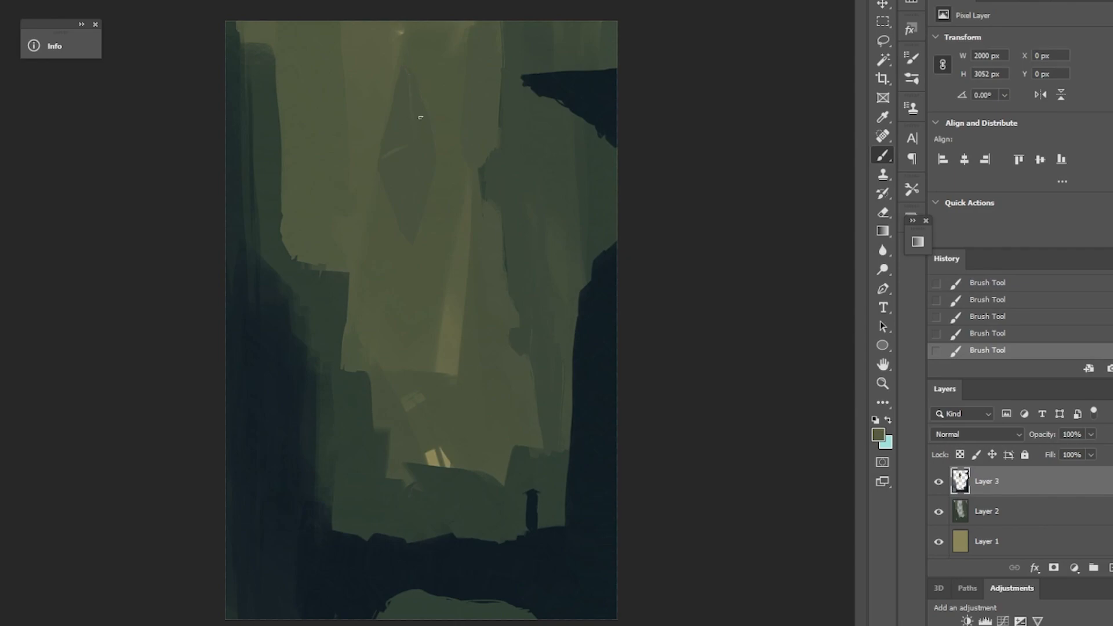
Undo the ridge line on the diamond's upper half and keep two short light strokes angled across its middle
key("ctrl+z")
key("ctrl+z")
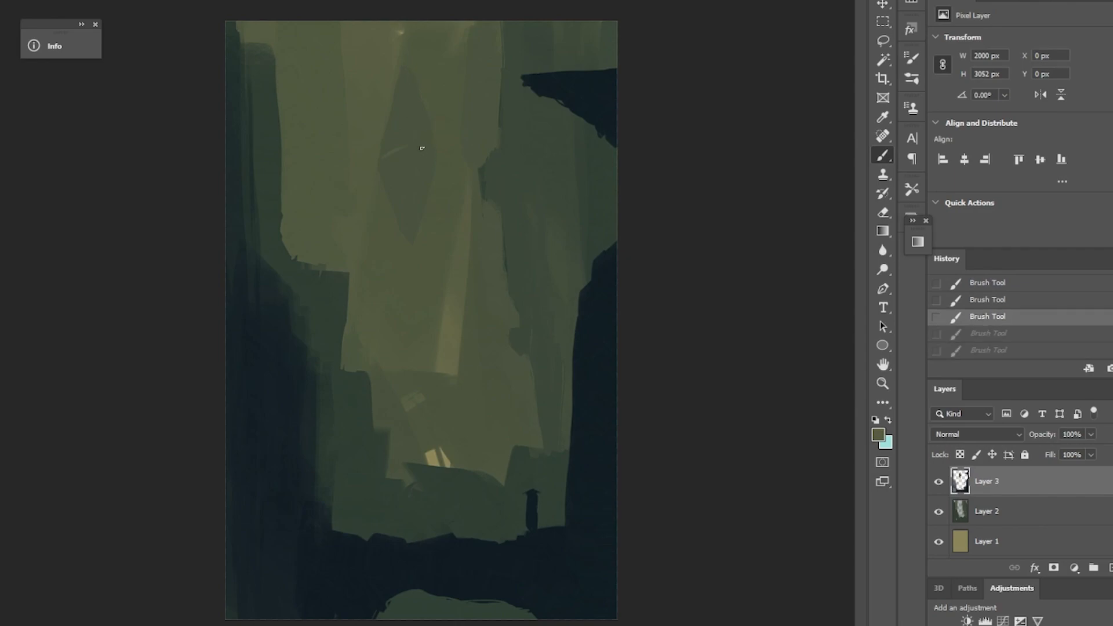
key("ctrl+shift+z")
key("ctrl+shift+z")
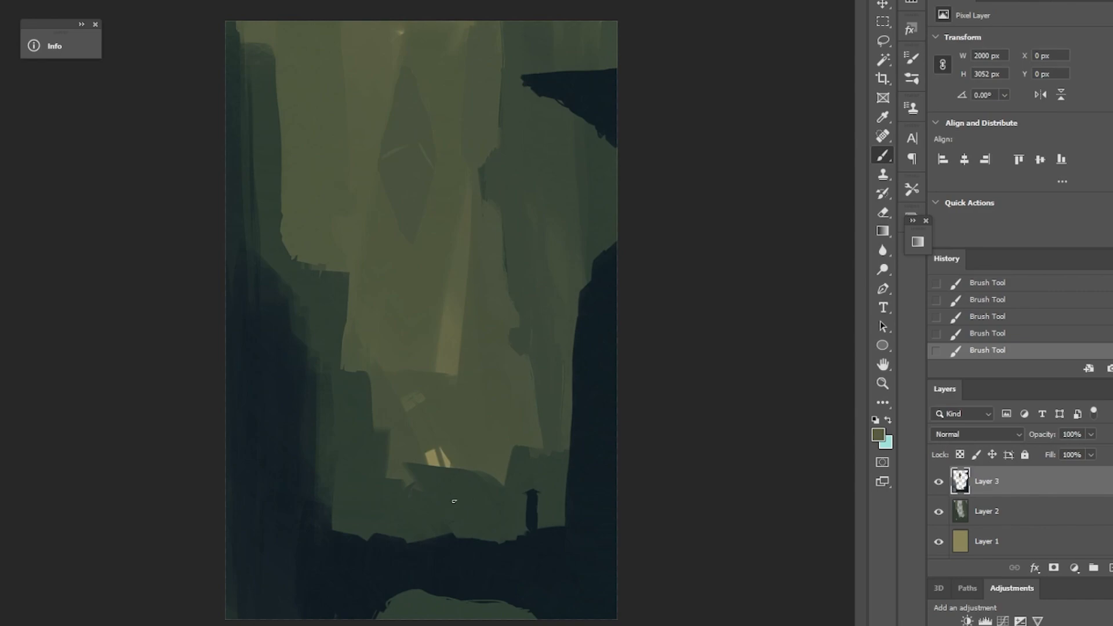
Add a new layer above the painting and set its blend mode to Color Dodge
left_click(458, 525, "alt")
left_click_drag(681, 421, 640, 380)
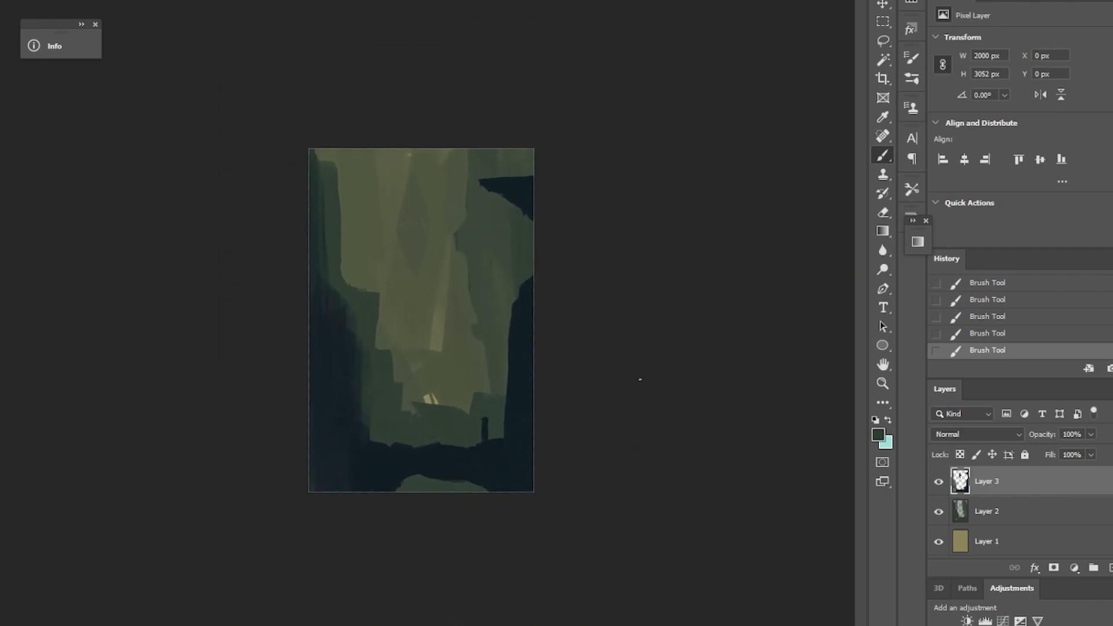
left_click(1109, 570)
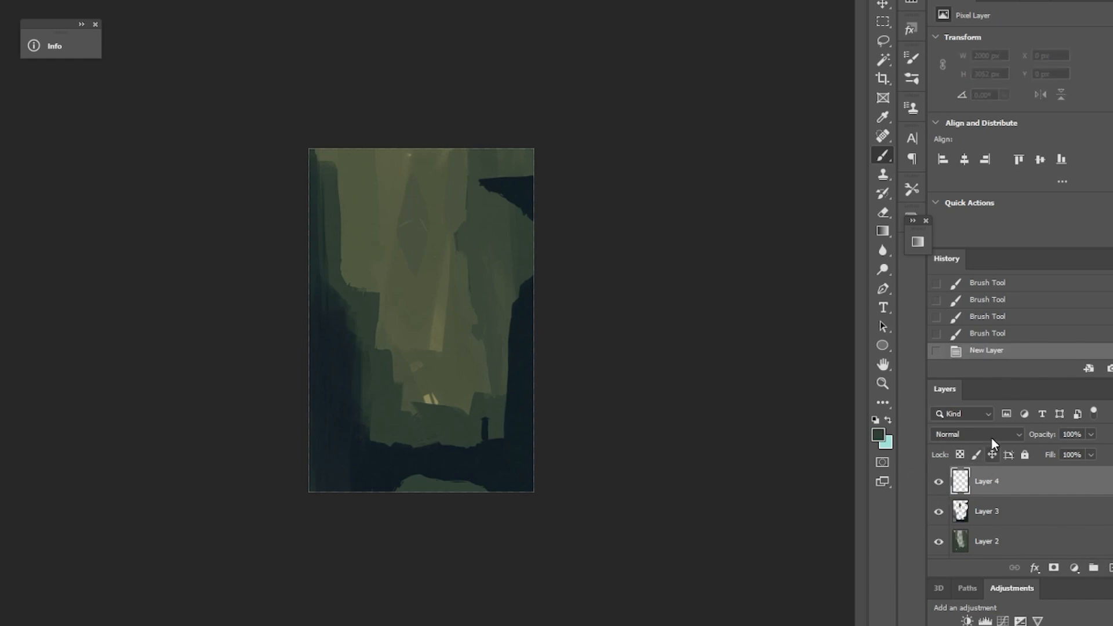
left_click(990, 439)
left_click(986, 545)
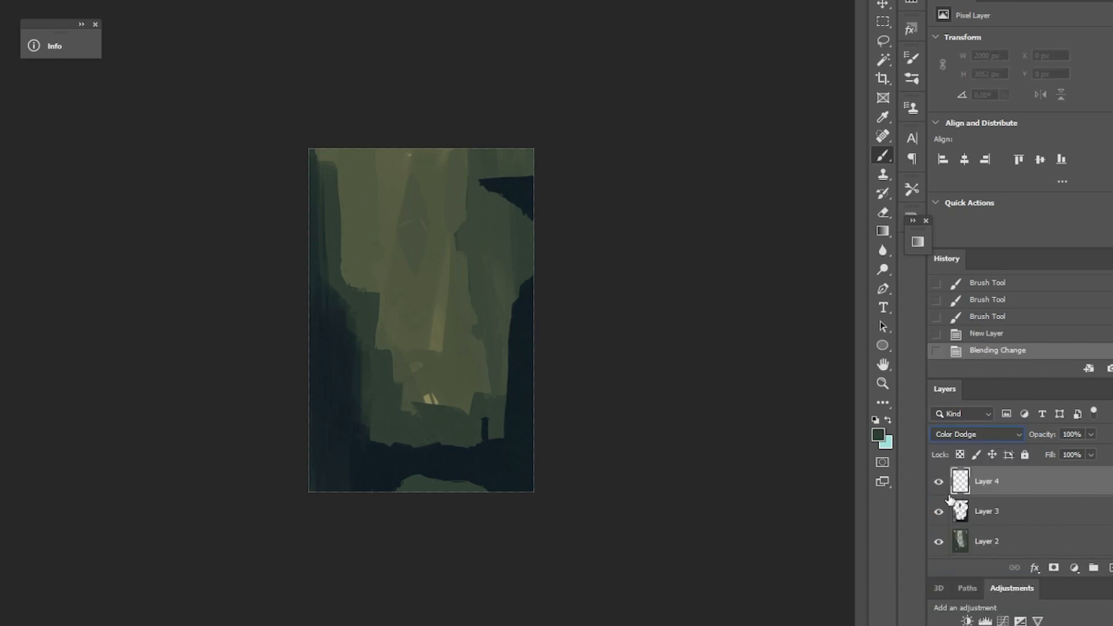
Choose the Soft Round brush from the Matte Painting brushes
left_click(38, 0)
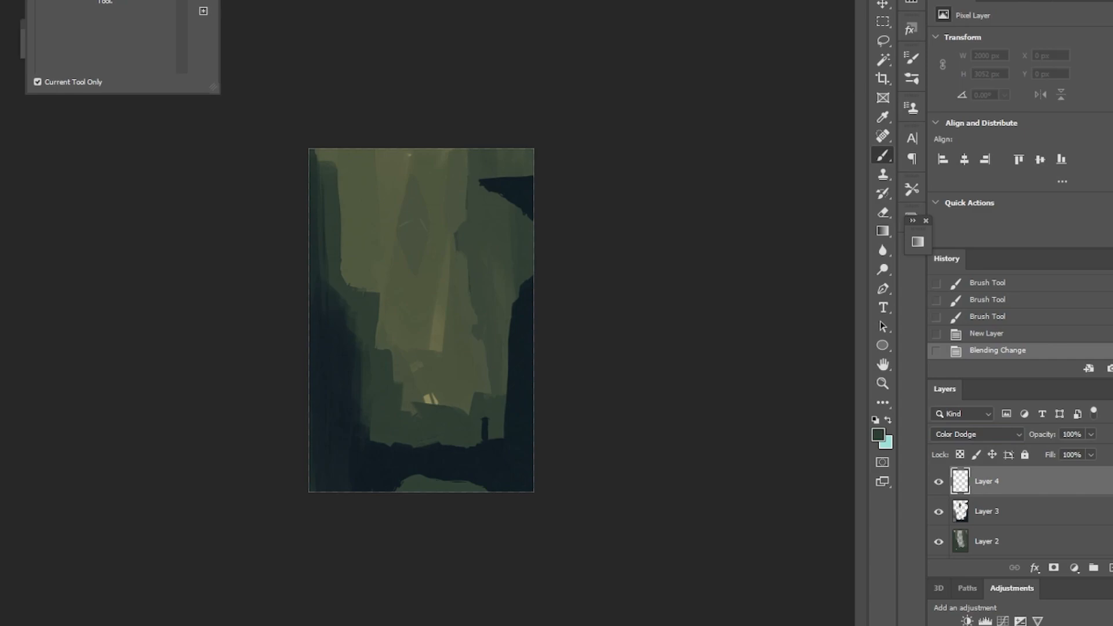
left_click(67, 0)
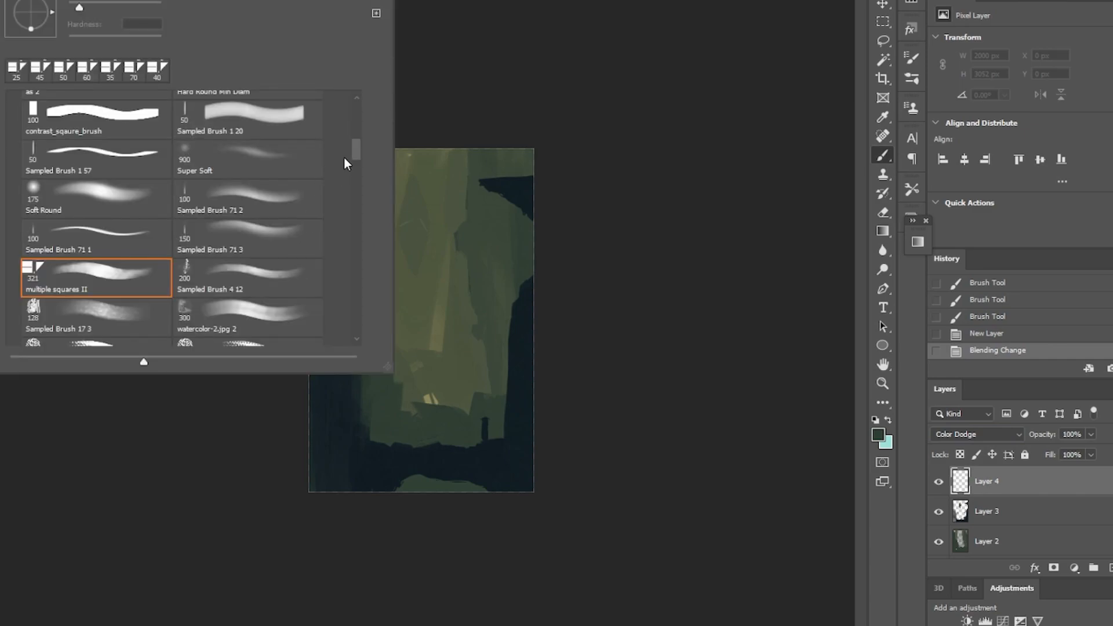
scroll(356, 139, "up", 5)
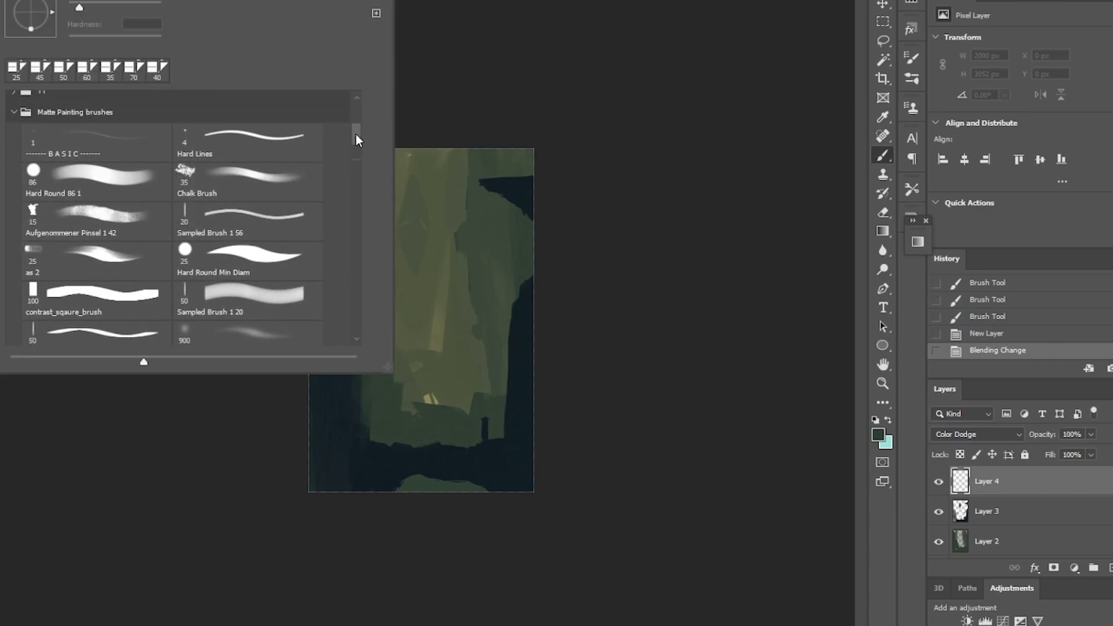
scroll(357, 142, "down", 3)
left_click(113, 268)
key("Return")
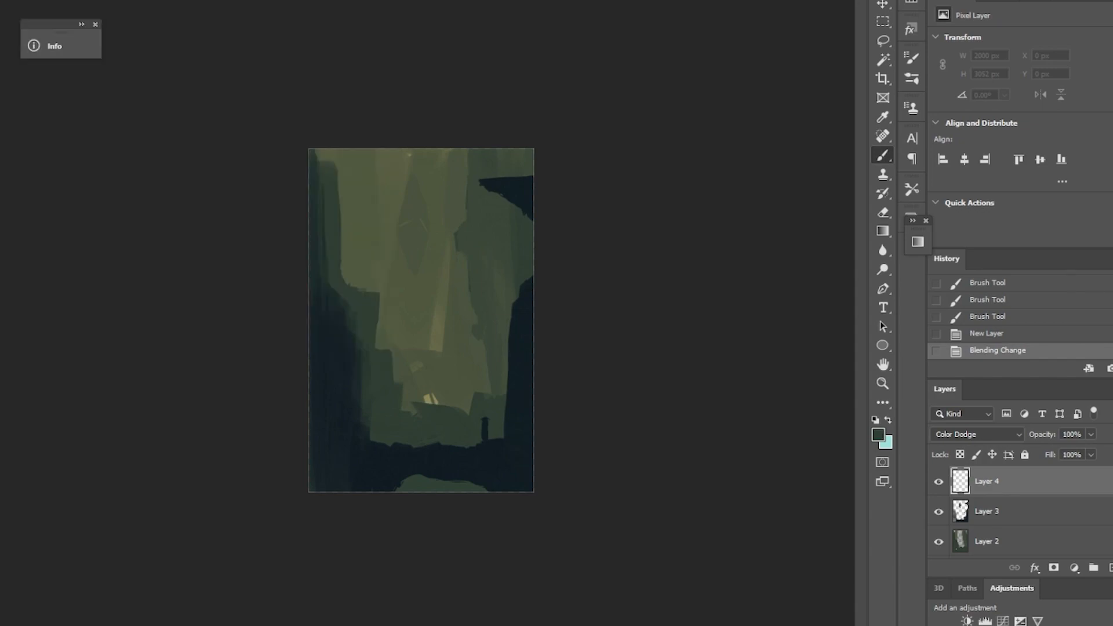
mouse_move(452, 405)
left_mouse_down()
mouse_move(435, 398)
mouse_move(446, 412)
left_mouse_up()
Set the foreground colour to a warm orange
left_click(878, 438)
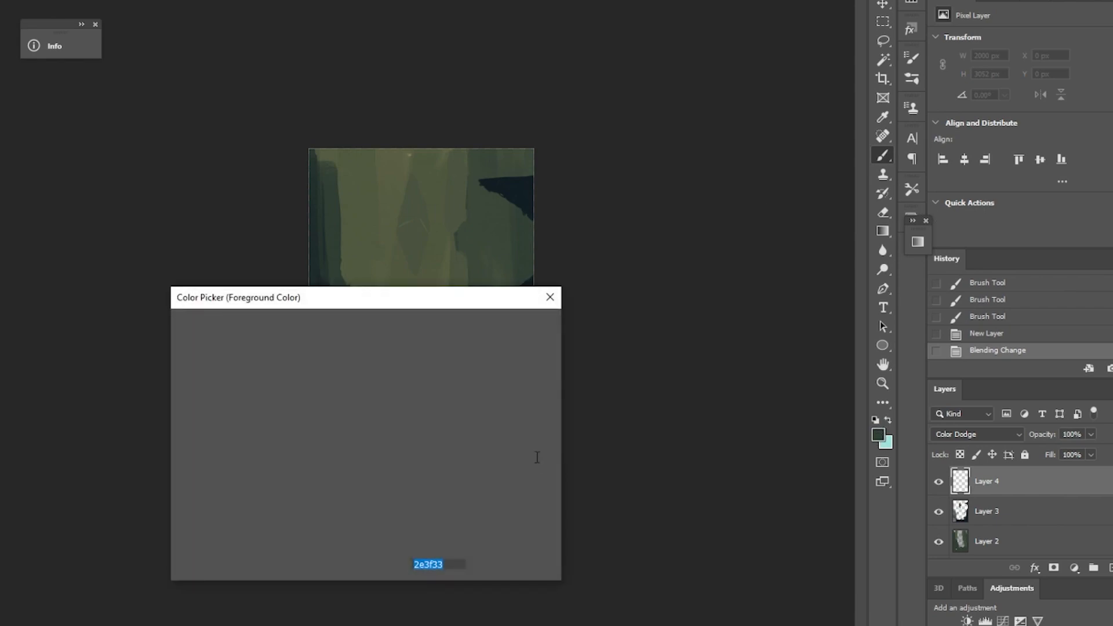
left_click_drag(493, 302, 862, 279)
left_click_drag(750, 461, 751, 478)
left_click_drag(697, 416, 678, 347)
left_click(870, 298)
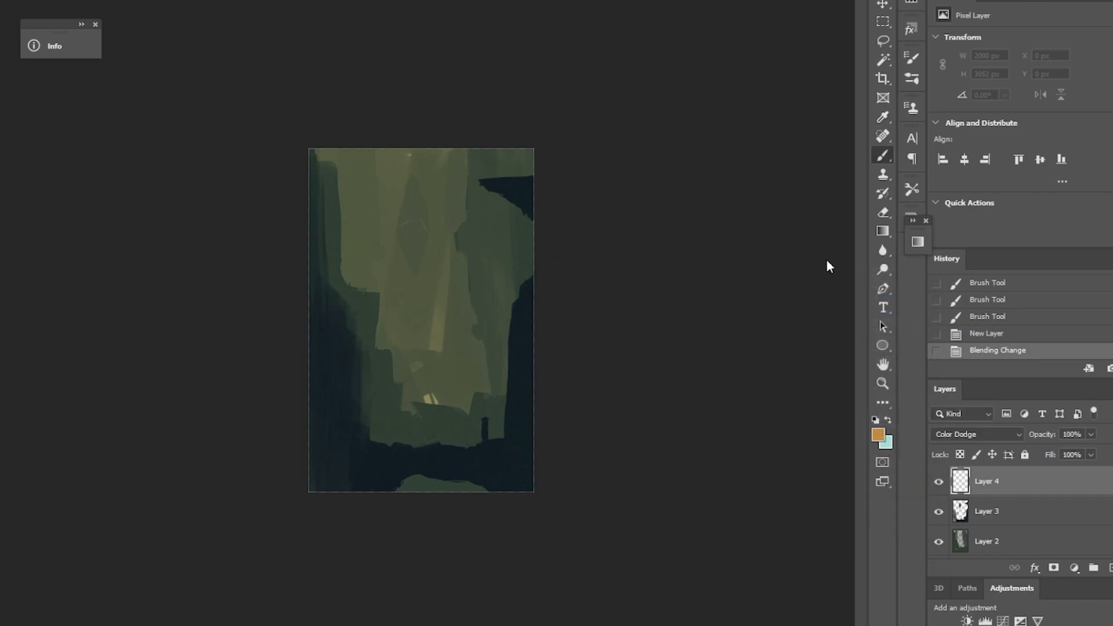
Choose the Lens Flare brush from the LIGHT group of brushes
left_click(23, 1)
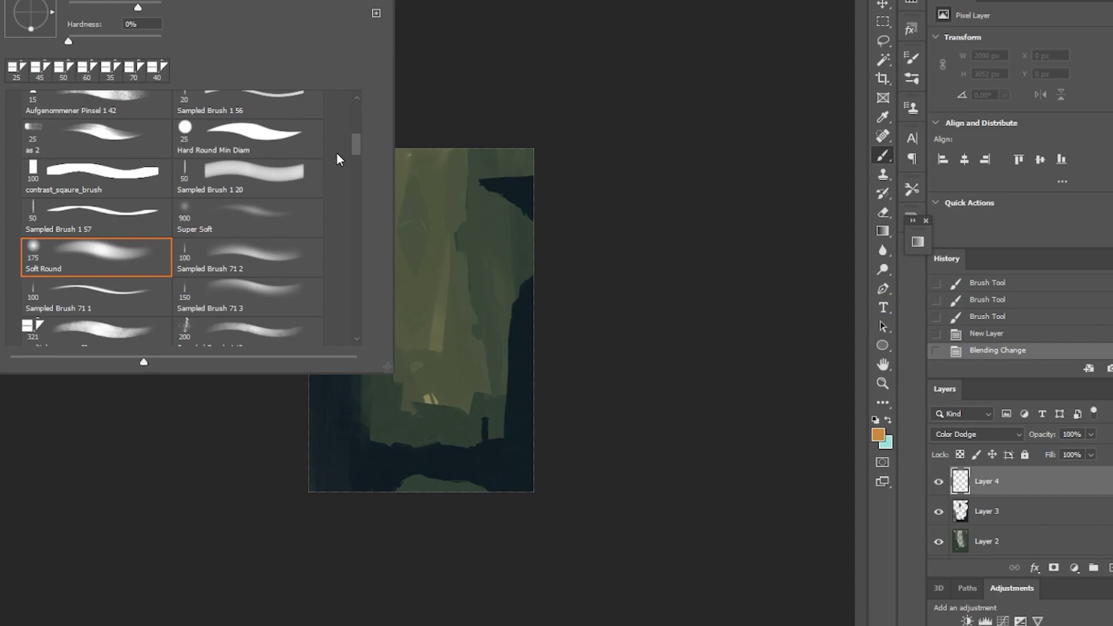
mouse_move(356, 144)
left_mouse_down()
mouse_move(360, 291)
mouse_move(360, 281)
left_mouse_up()
left_click(313, 272)
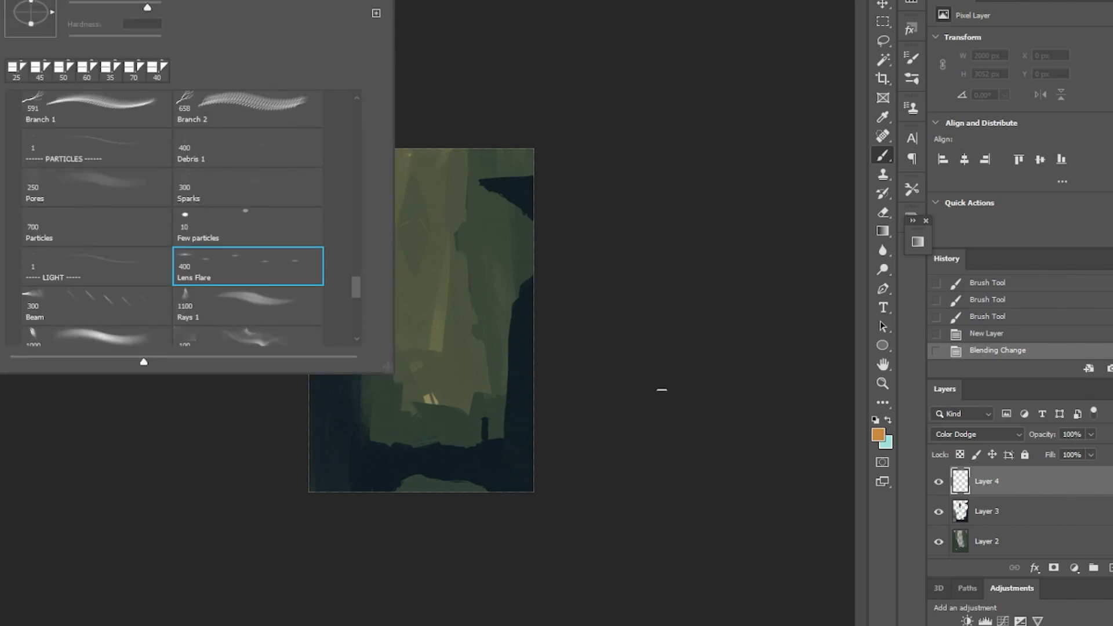
left_click(781, 444)
Enlarge the flare brush and stamp a wide orange glow over the small bright shape at the canyon's far end
left_click(441, 419)
key("]")
key("]")
key("]")
key("]")
key("]")
key("]")
key("]")
key("]")
key("]")
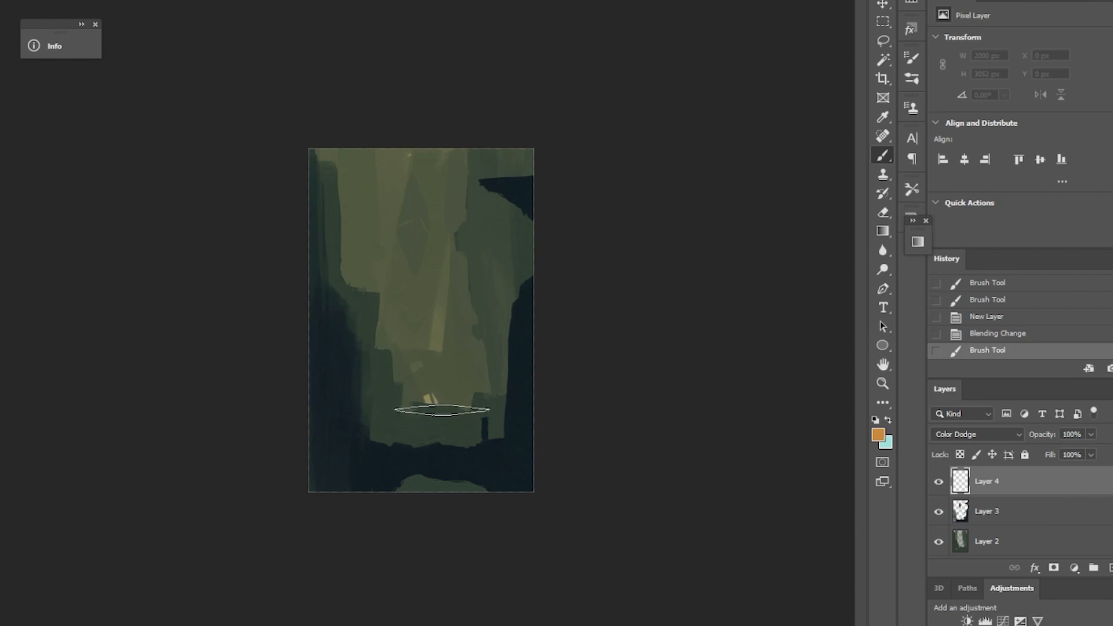
key("]")
key("]")
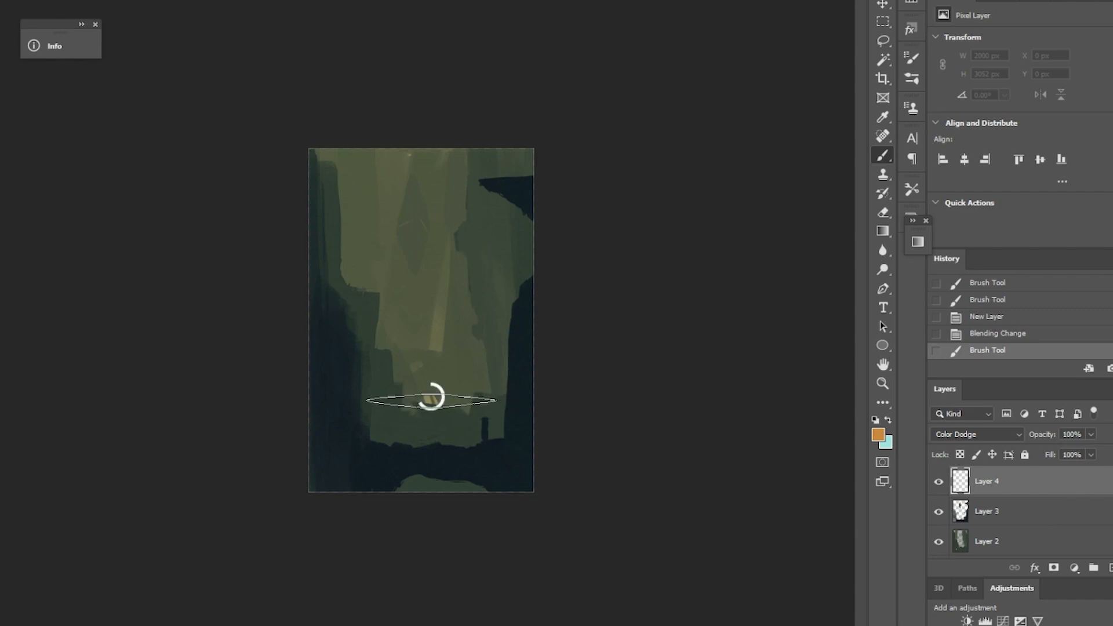
left_click(432, 401)
left_click(430, 402)
left_click(430, 400)
Intensify the centre of the orange glow with a smaller flare stamp
key("[")
key("[")
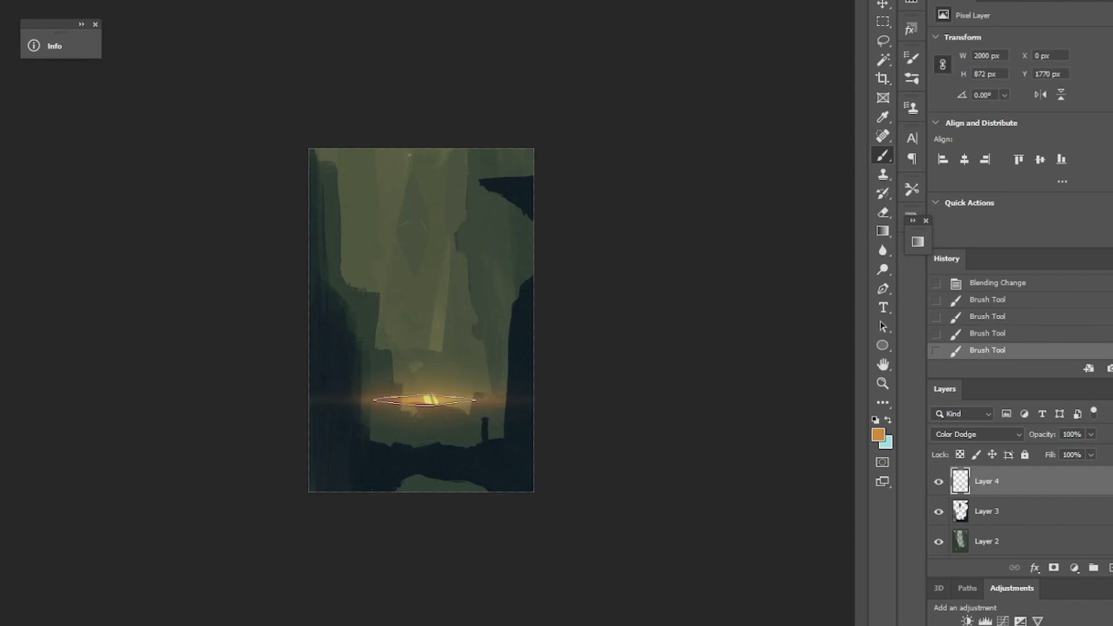
key("[")
left_click(432, 399)
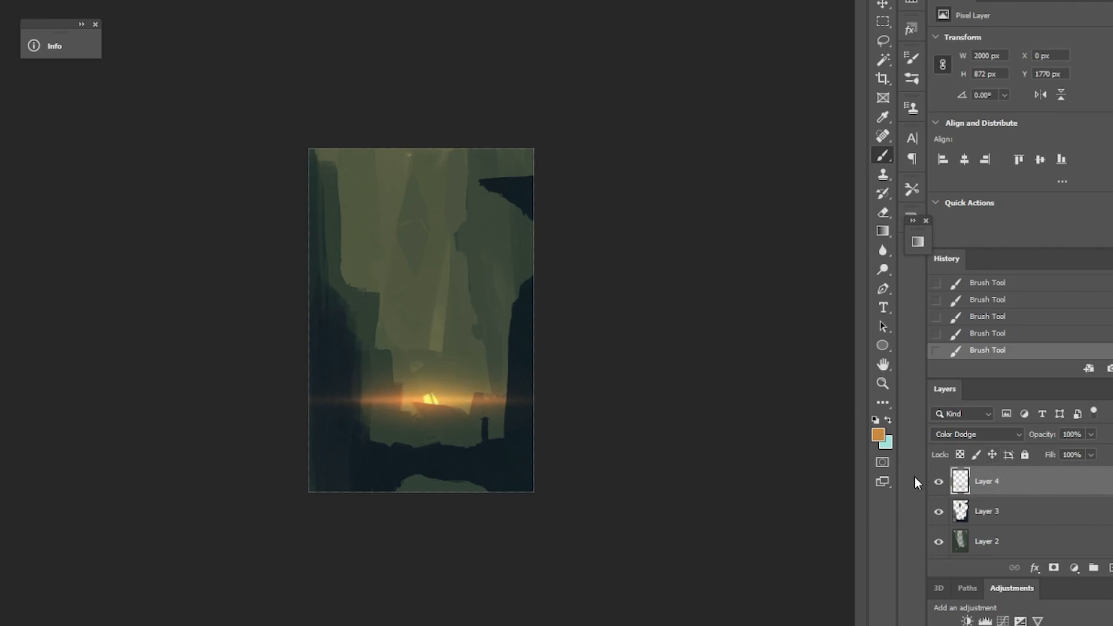
Outline the floating diamond on Layer 3 with a Polygonal Lasso selection
mouse_move(533, 438)
left_mouse_down()
mouse_move(470, 435)
mouse_move(522, 397)
left_mouse_up()
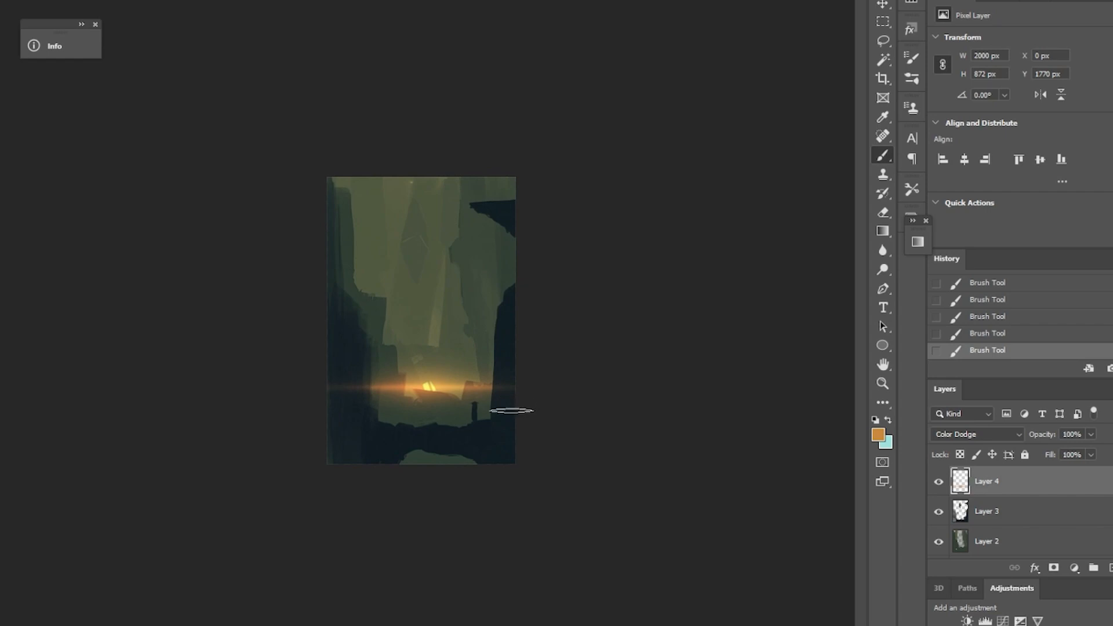
right_click(885, 40)
left_click(923, 54)
mouse_move(452, 333)
left_mouse_down()
mouse_move(529, 303)
mouse_move(868, 391)
left_mouse_up()
left_click(992, 513)
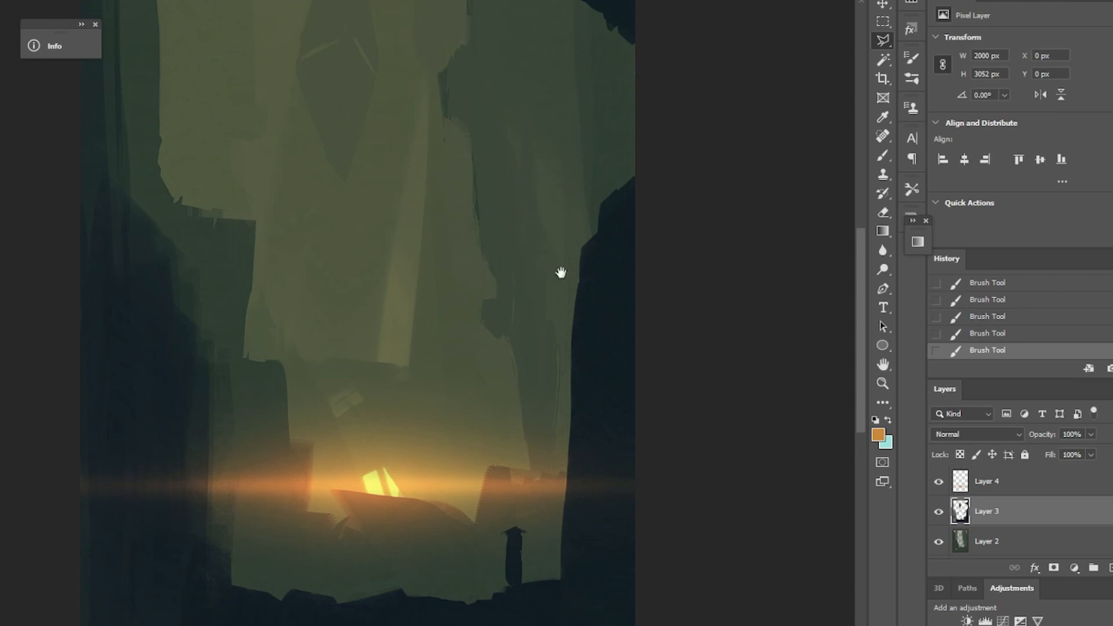
left_click_drag(544, 241, 658, 467)
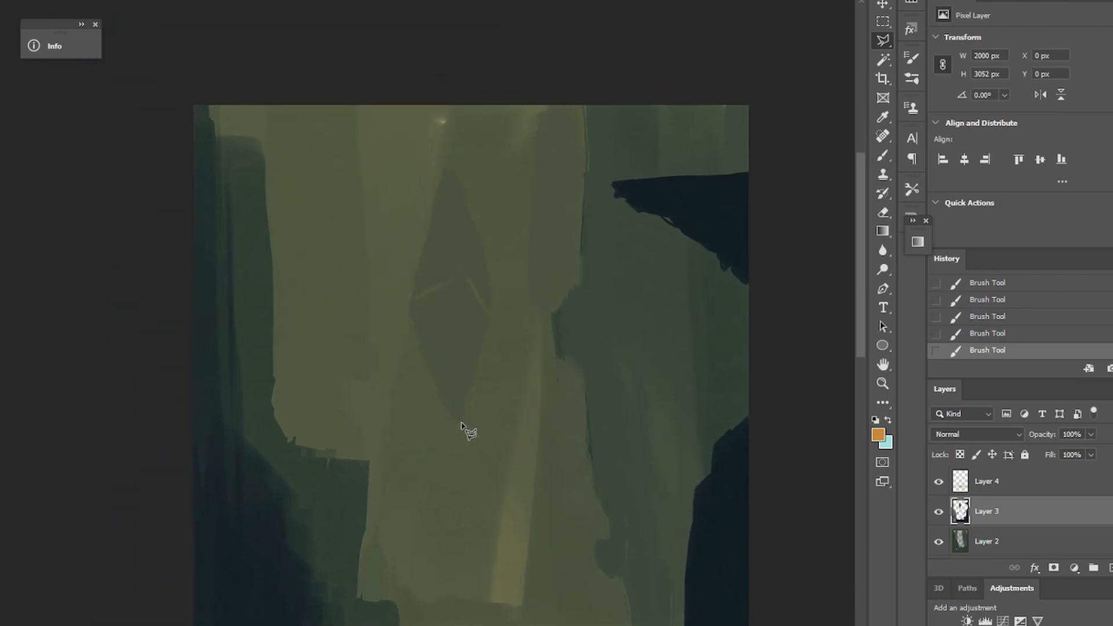
left_click(410, 316)
left_click(457, 426)
left_click(490, 322)
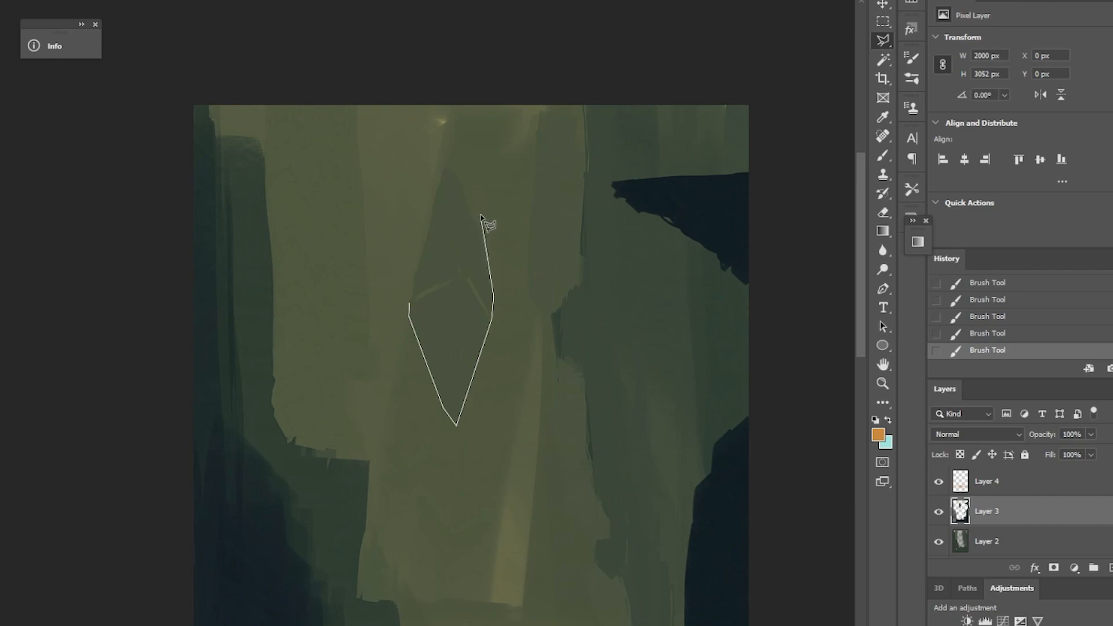
double_click(444, 170)
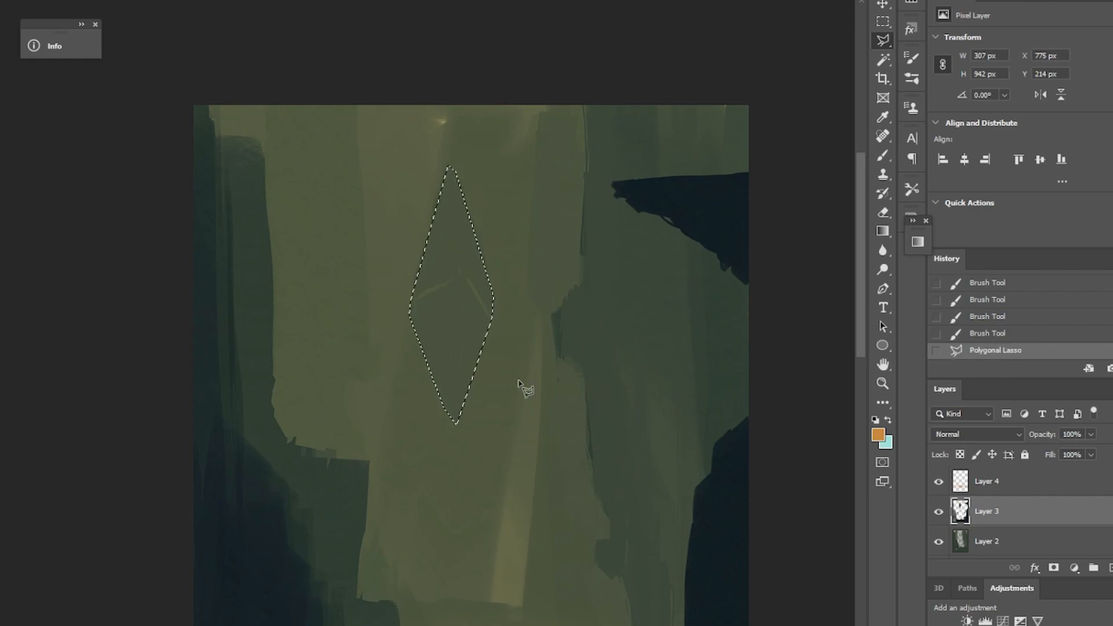
Add a second lasso area along the diamond's upper left edge to the selection
key("shift")
left_click(409, 304)
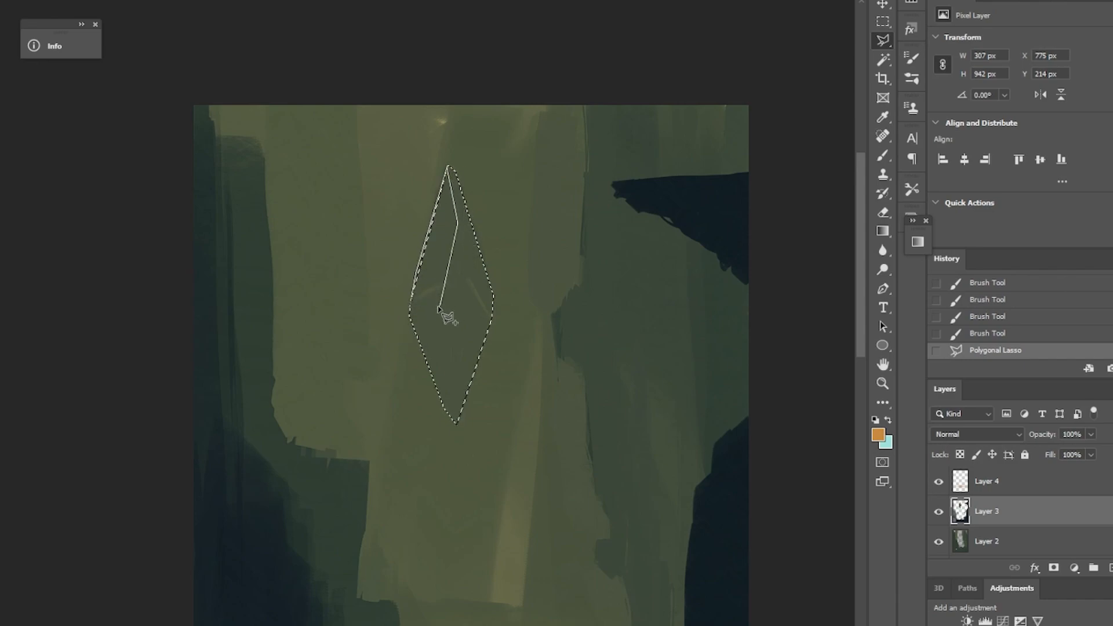
left_click(411, 304)
Switch to the Soft Round Pressure Opacity brush from the General Brushes
key("b")
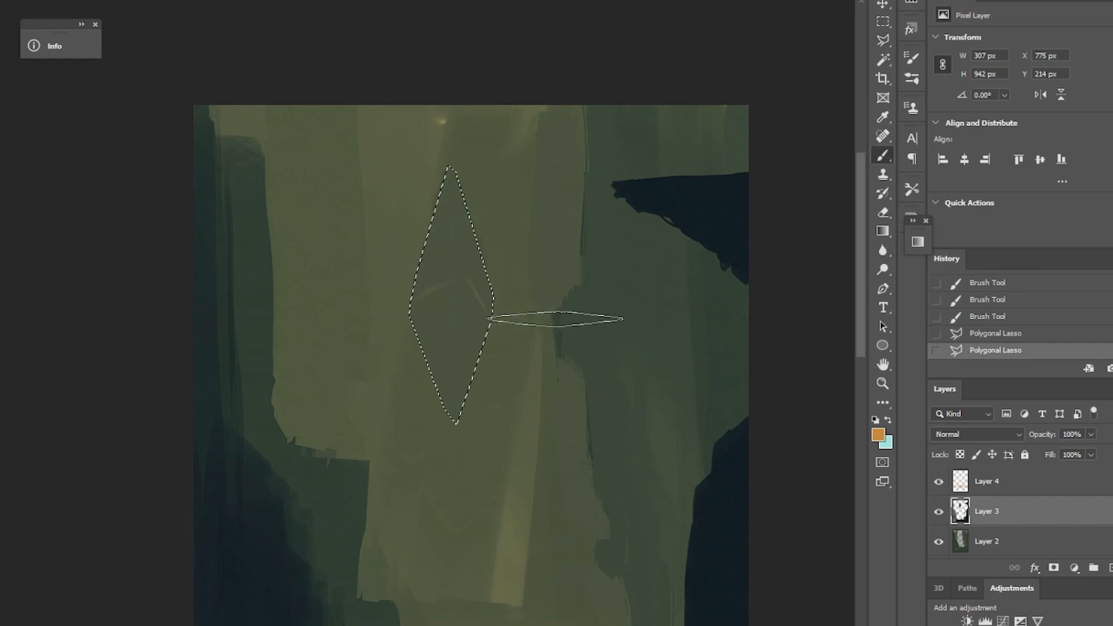
left_click(23, 2)
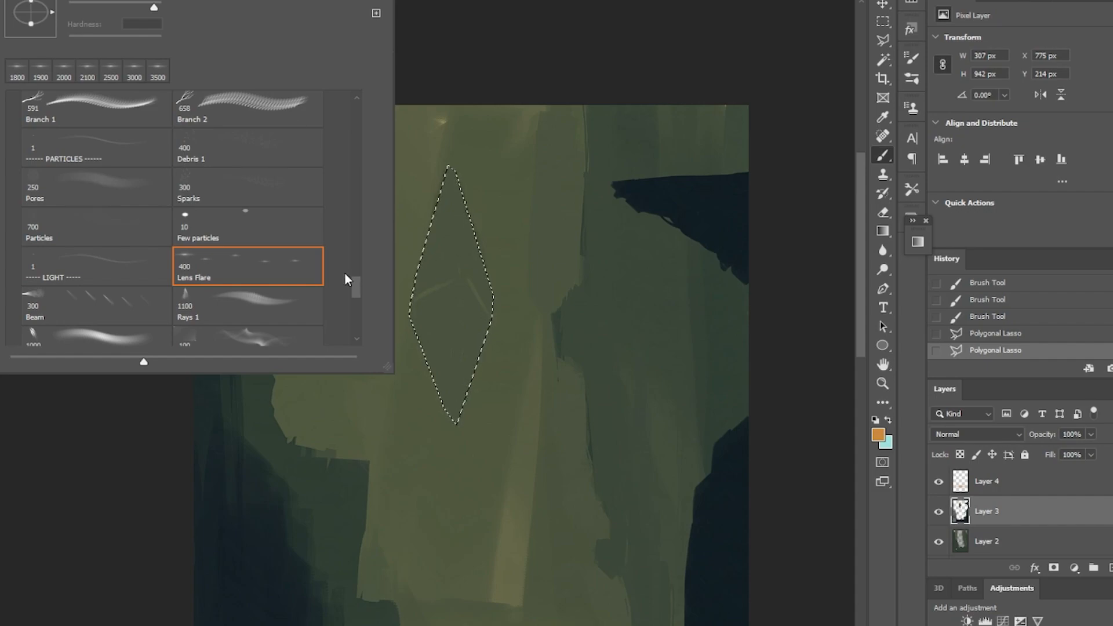
left_click_drag(356, 284, 352, 93)
left_click(100, 204)
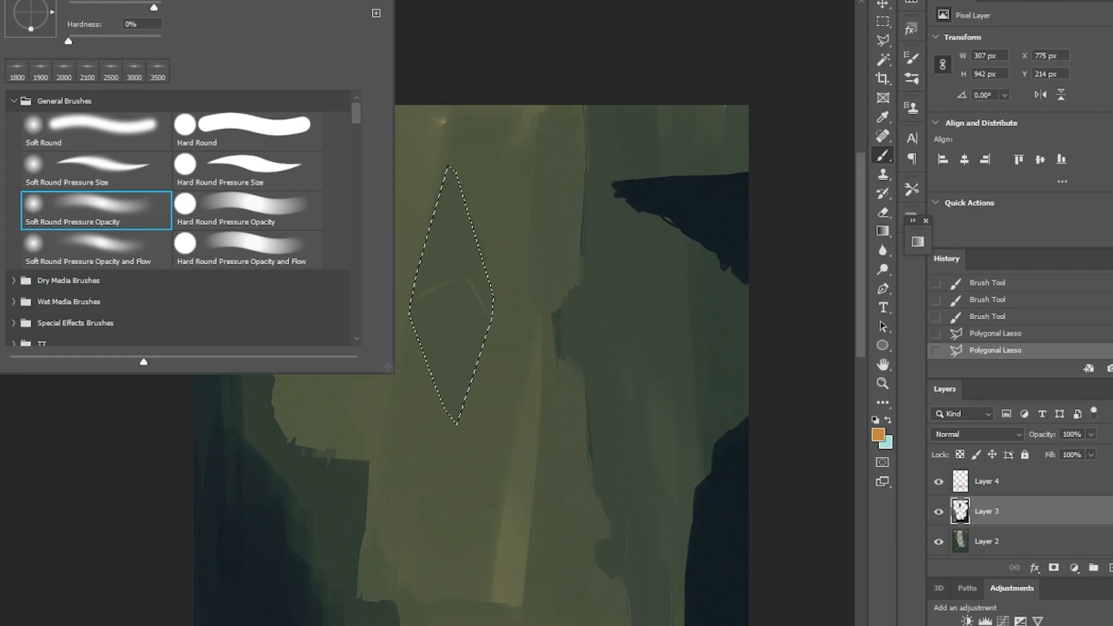
key("Return")
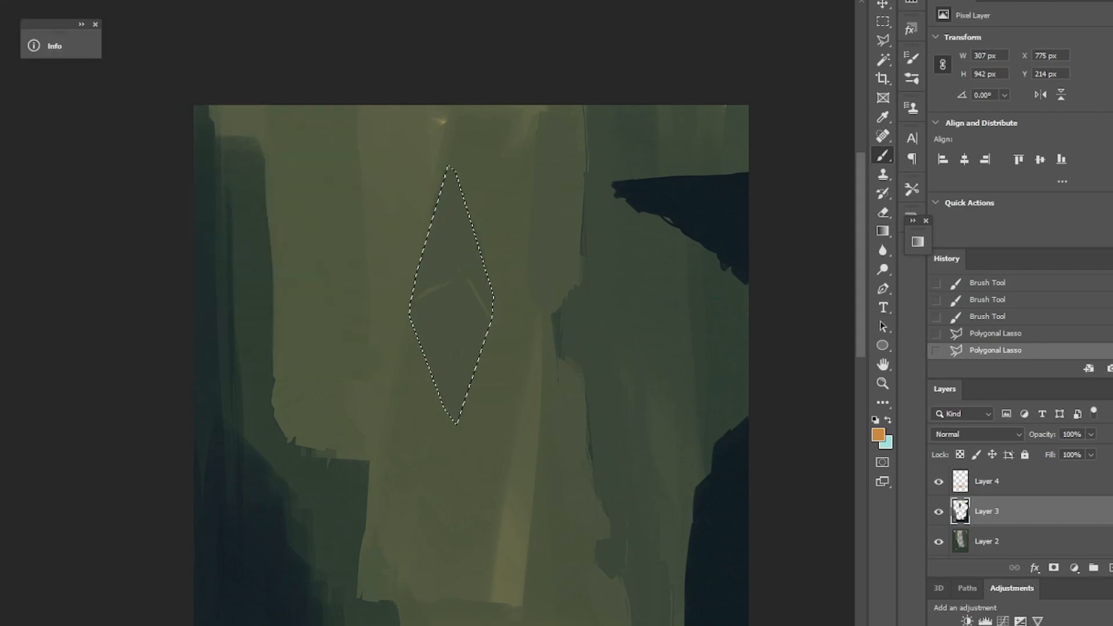
Sample the diamond's muted green and brush softly over its upper half inside the selection with a smaller brush
left_click(467, 336, "alt")
key("bracketleft")
key("bracketleft")
key("bracketleft")
key("bracketleft")
key("bracketleft")
key("bracketleft")
key("bracketleft")
key("bracketleft")
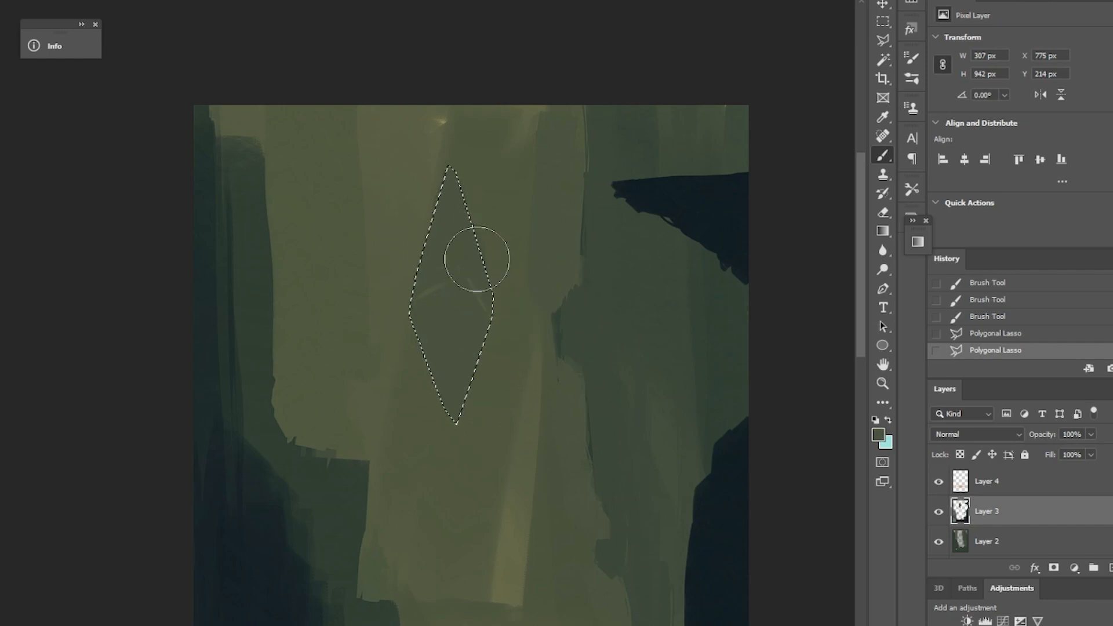
mouse_move(410, 232)
left_mouse_down()
mouse_move(425, 181)
mouse_move(481, 188)
left_mouse_up()
left_click_drag(488, 236, 446, 271)
Sample the olive background beside the diamond and brush soft shading inside its upper right edge
key("i")
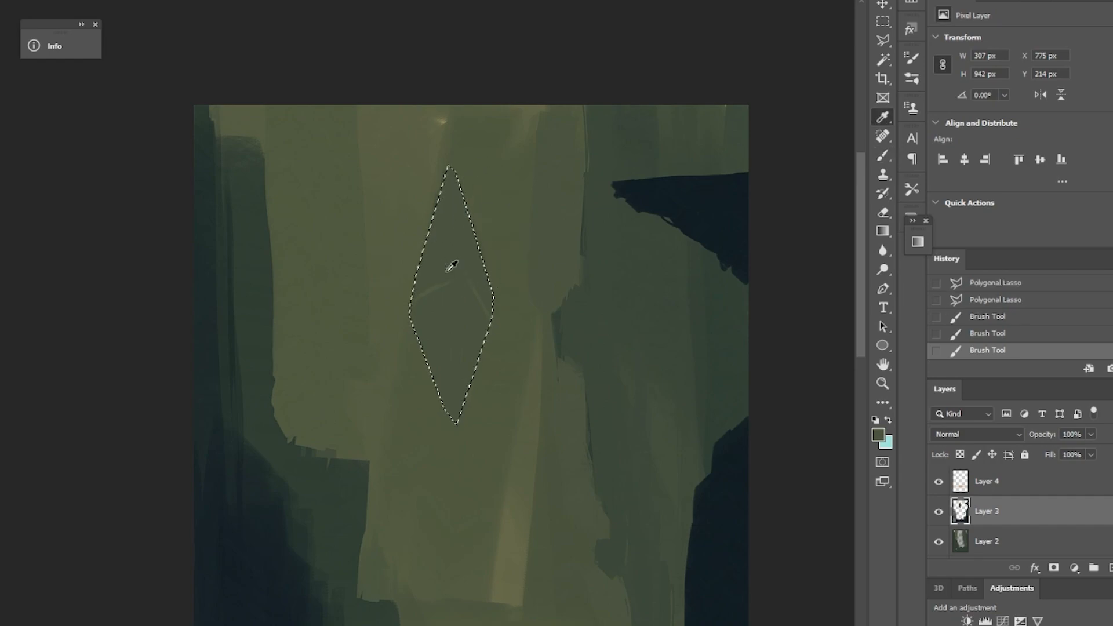
left_click(503, 195, "alt")
key("b")
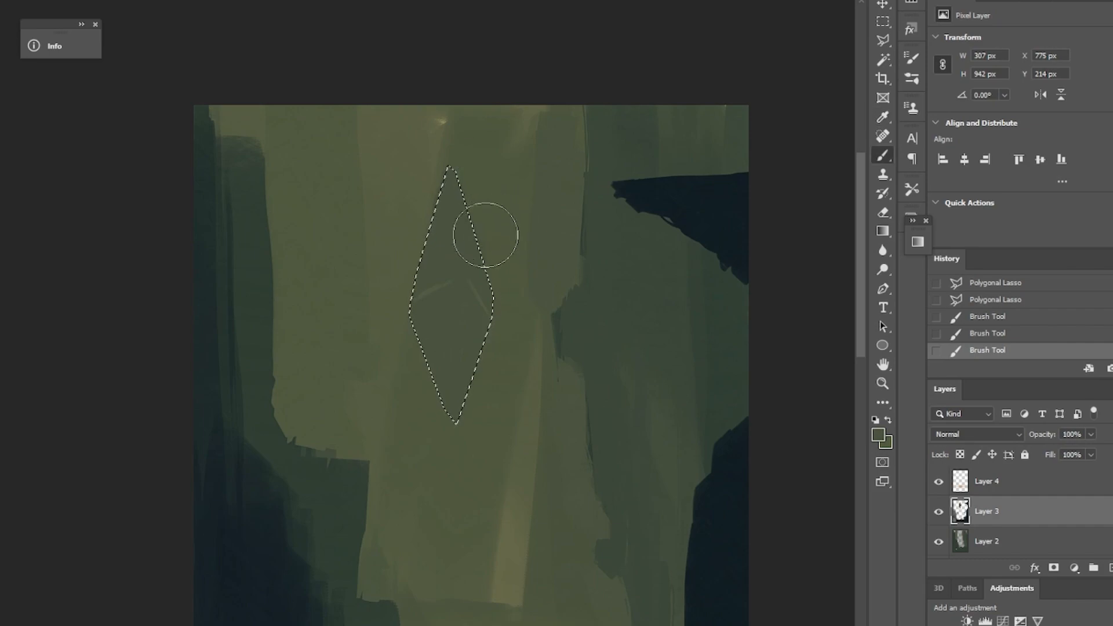
left_click_drag(489, 243, 462, 306)
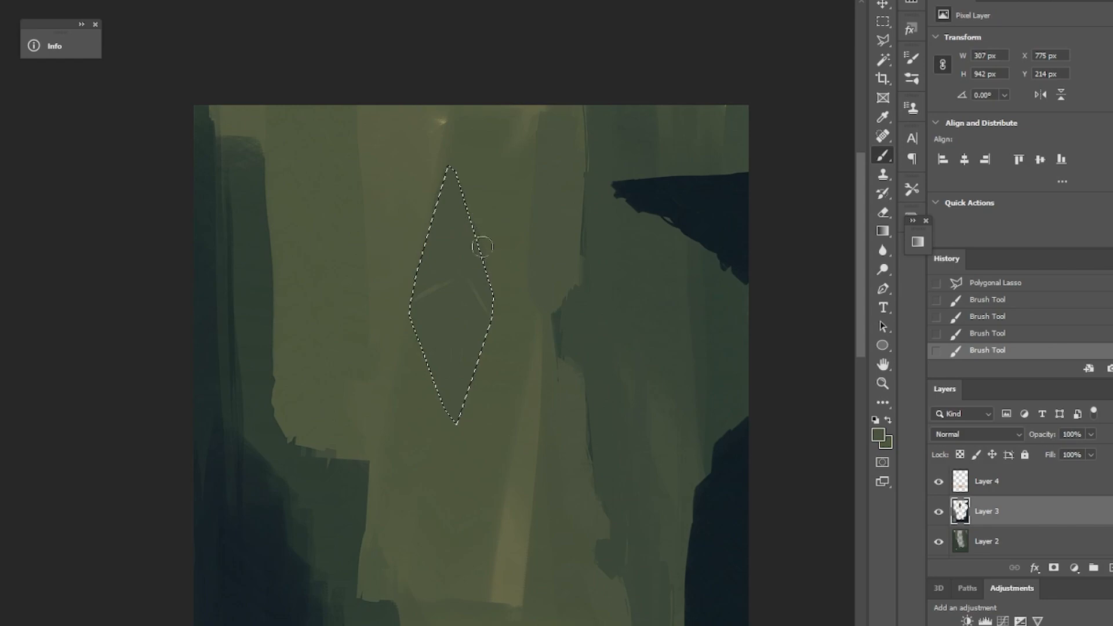
Invert the diamond selection and erase stray paint on Layer 3 around the diamond's side edges and tips
left_click(940, 512)
left_click(939, 512)
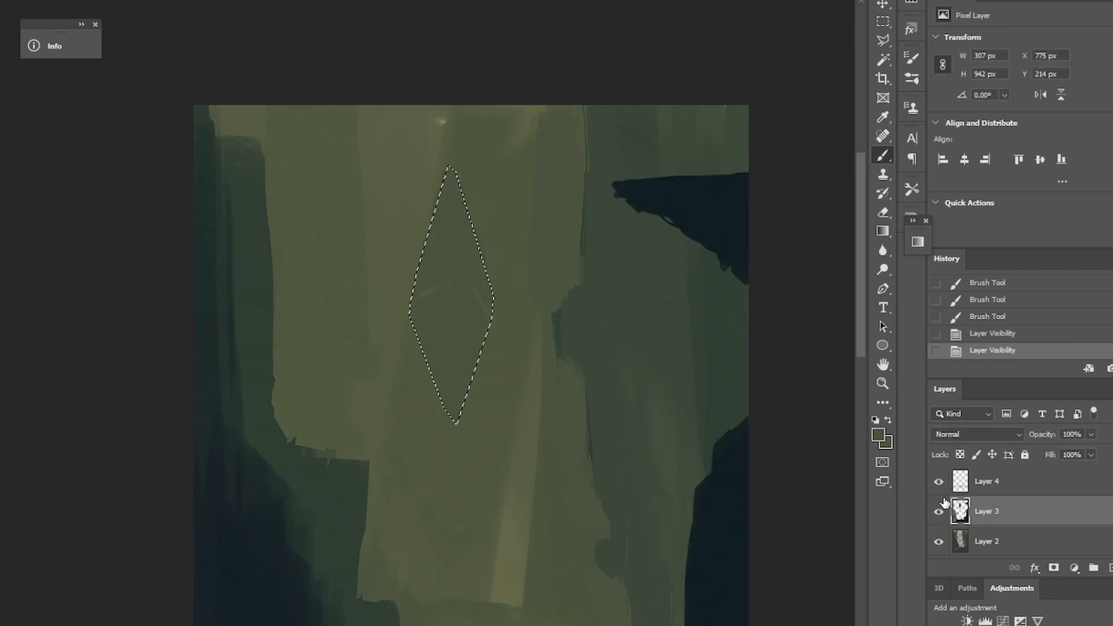
key("e")
left_click(489, 199)
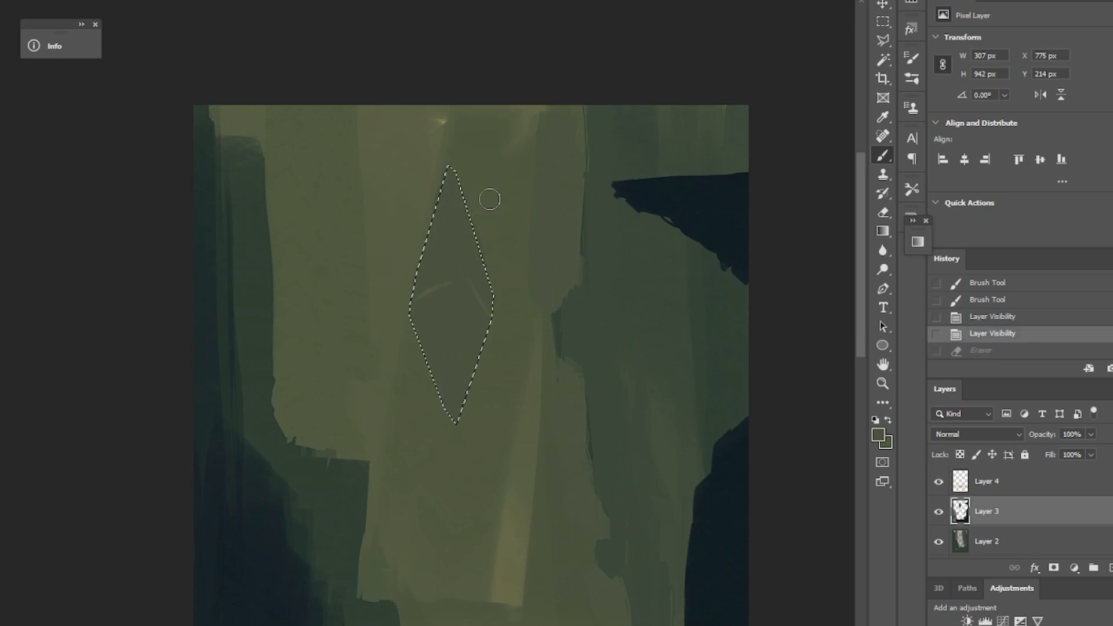
key("ctrl+shift+i")
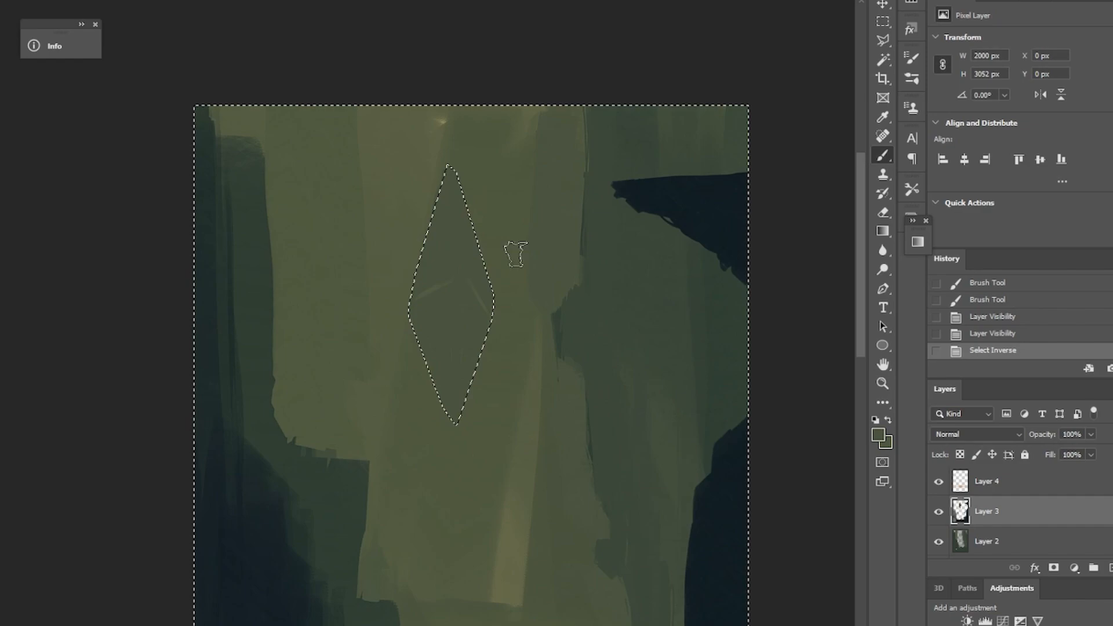
left_click_drag(498, 278, 502, 340)
left_click_drag(452, 172, 442, 194)
left_click_drag(448, 175, 439, 200)
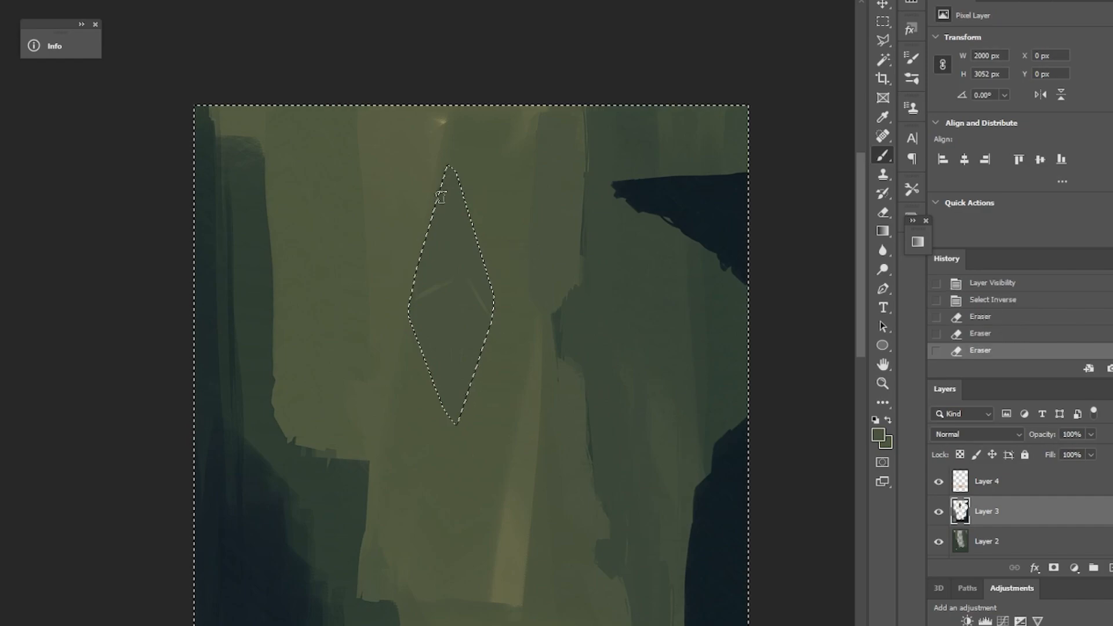
left_click_drag(439, 391, 449, 426)
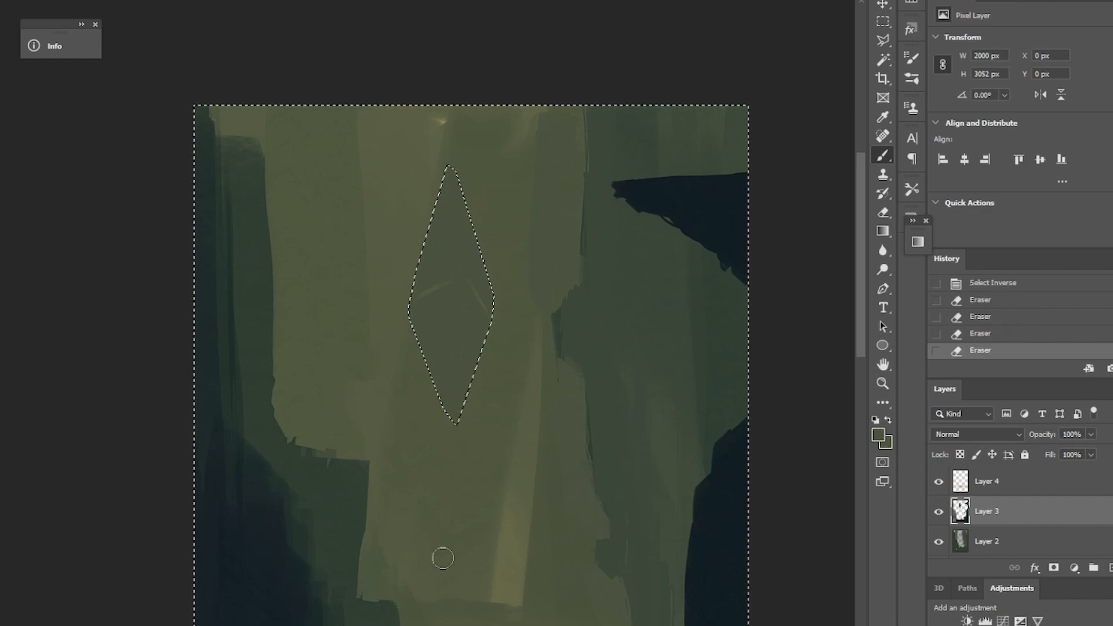
Invert back to the diamond selection, sample dark green from the cliffs and brush soft shading over the diamond's lower half
key("ctrl+shift+i")
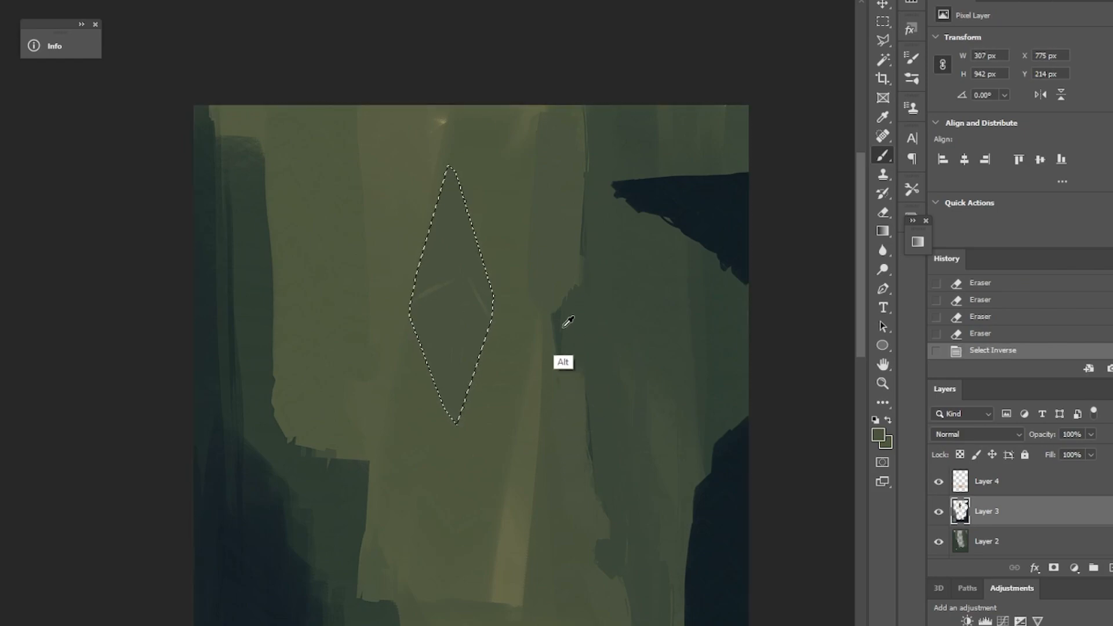
left_click_drag(505, 353, 497, 308)
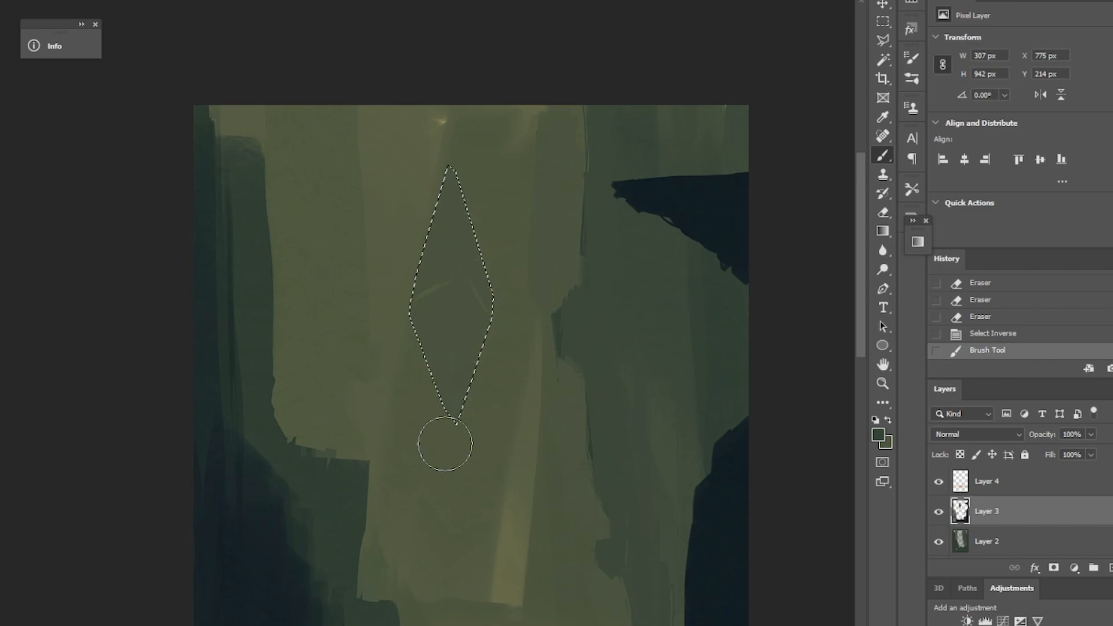
left_click_drag(477, 422, 351, 394)
left_click(352, 502, "alt")
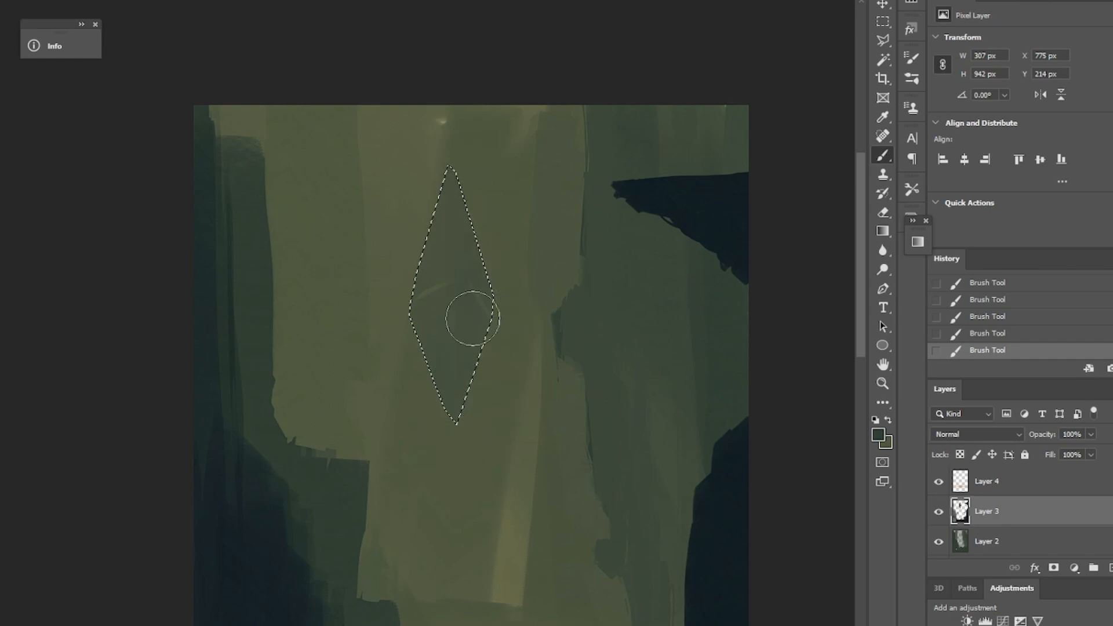
Sample the olive background just below the diamond and brush it softly along the diamond's lower right side inside the selection
key("ctrl+d")
left_click(503, 500, "alt")
mouse_move(503, 500)
left_mouse_down()
mouse_move(440, 487)
mouse_move(480, 465)
left_mouse_up()
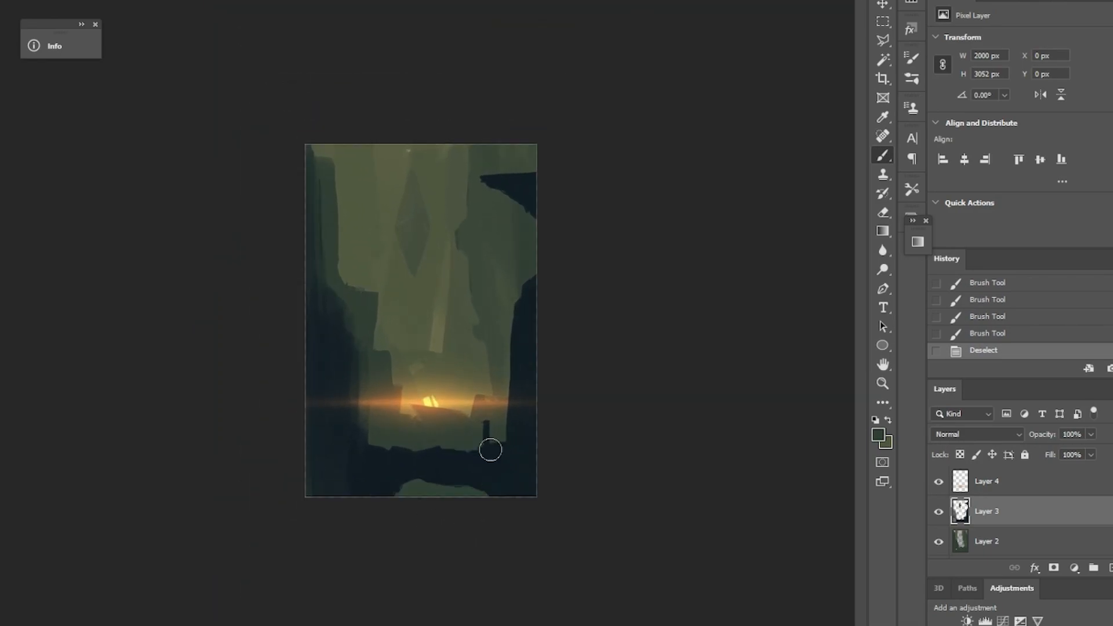
key("ctrl+z")
left_click(426, 272, "alt")
mouse_move(417, 255)
left_mouse_down()
mouse_move(418, 311)
mouse_move(409, 232)
mouse_move(418, 235)
left_mouse_up()
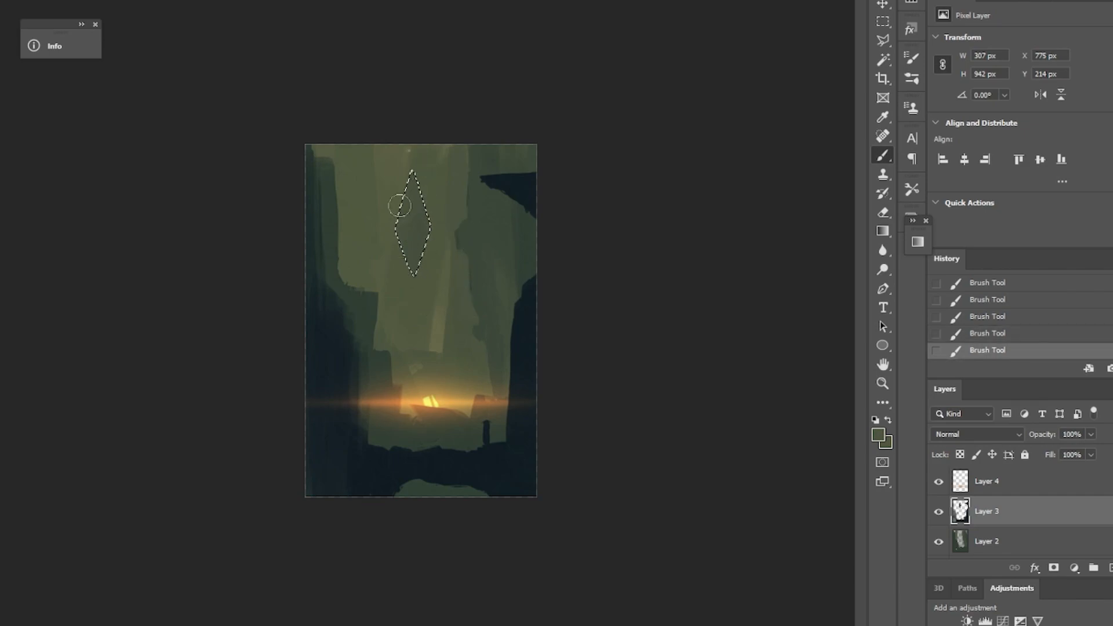
key("ctrl+d")
left_click_drag(487, 428, 406, 441)
left_click_drag(408, 443, 504, 400)
key("ctrl+z")
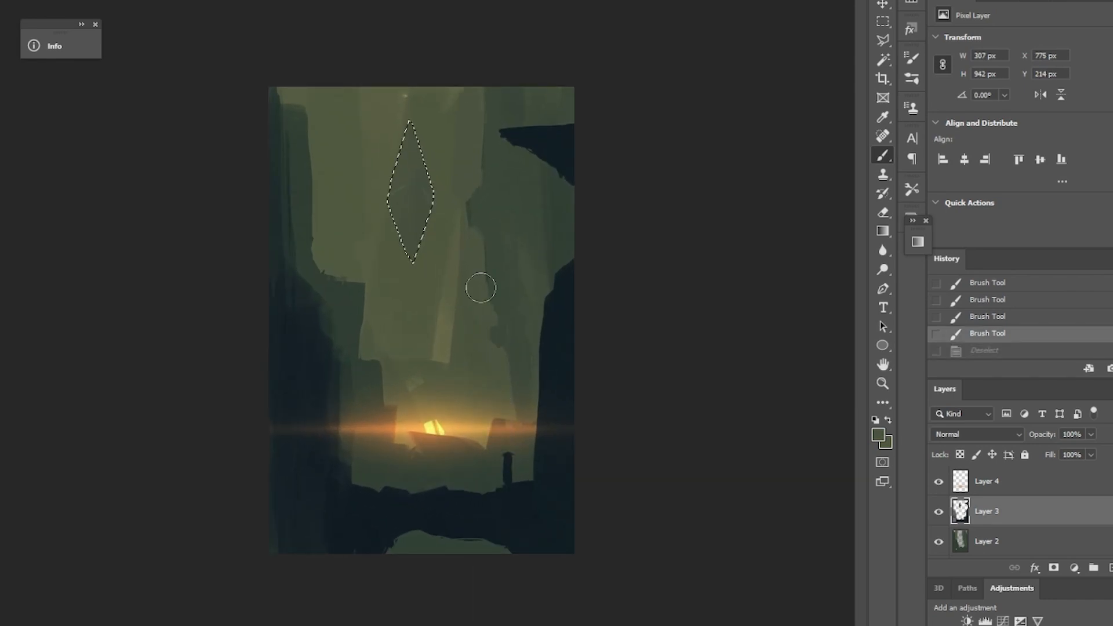
Outline the diamond loosely with the Polygonal Lasso, move it slightly left to X 665 px, Y 229 px, and clear the selection
key("ctrl+d")
key("l")
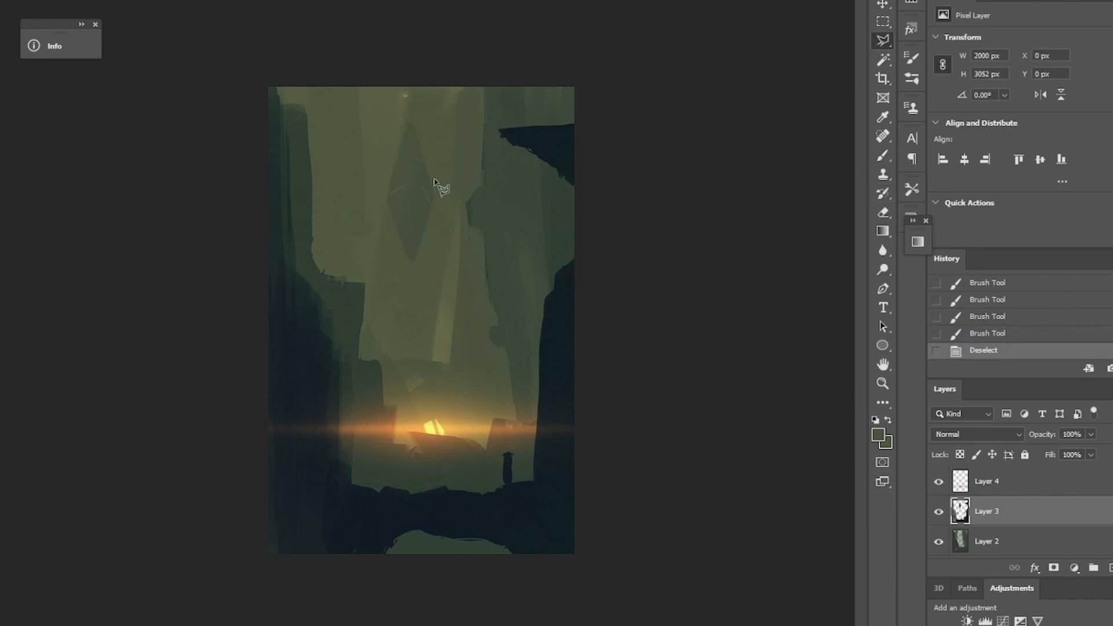
left_click(371, 177)
left_click(391, 253)
left_click(411, 288)
left_click(437, 240)
left_click(436, 140)
left_click(409, 101)
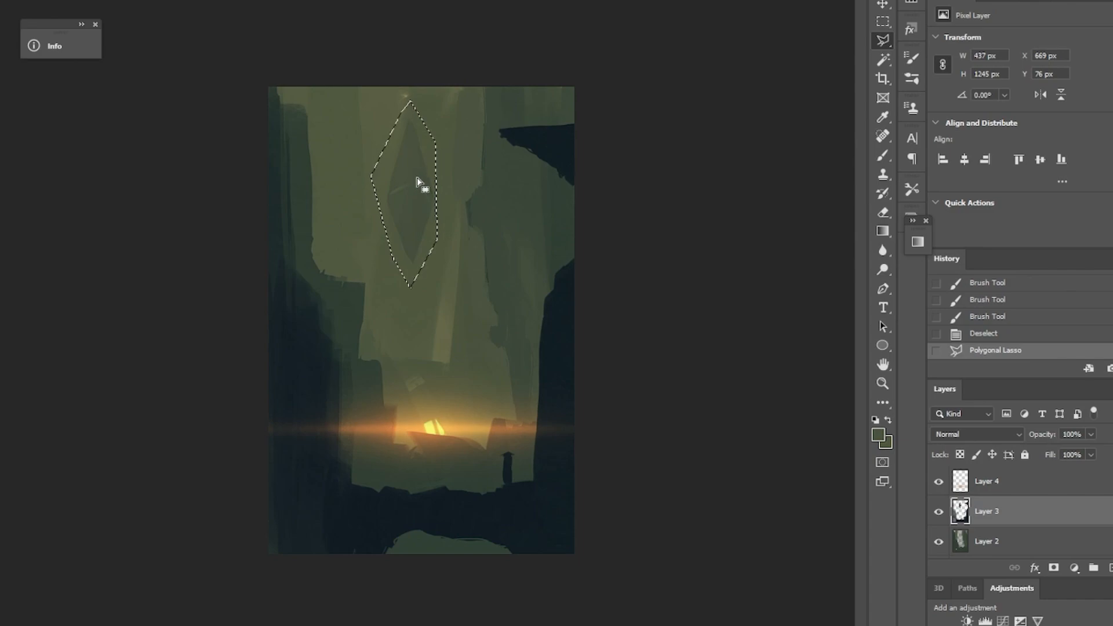
mouse_move(417, 175)
left_mouse_down()
mouse_move(399, 186)
mouse_move(406, 175)
left_mouse_up()
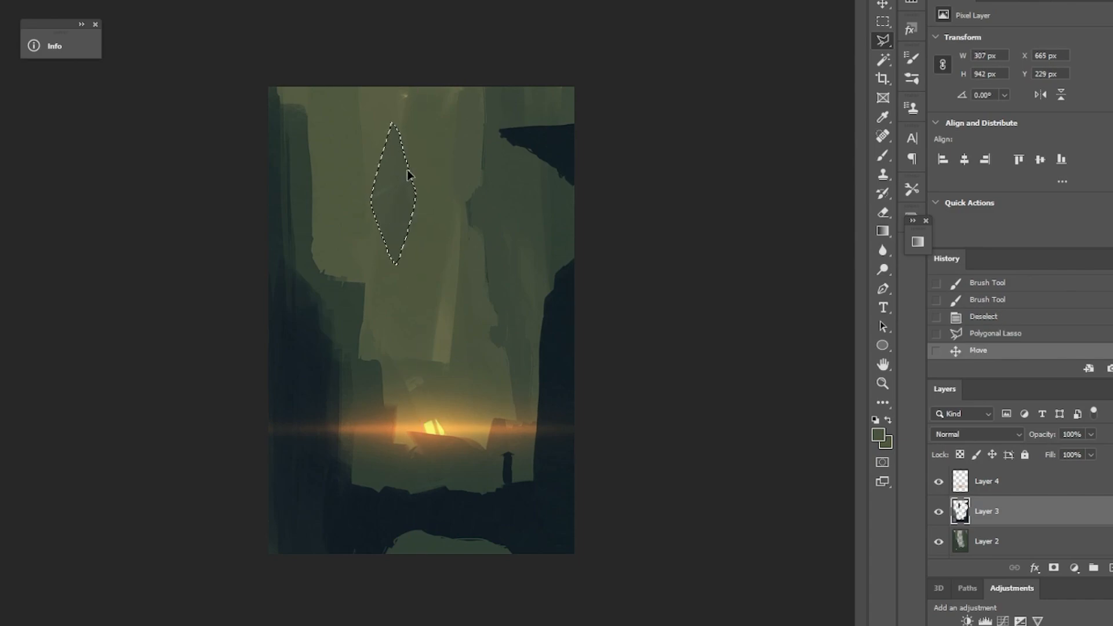
key("ctrl+d")
left_click_drag(653, 462, 576, 446)
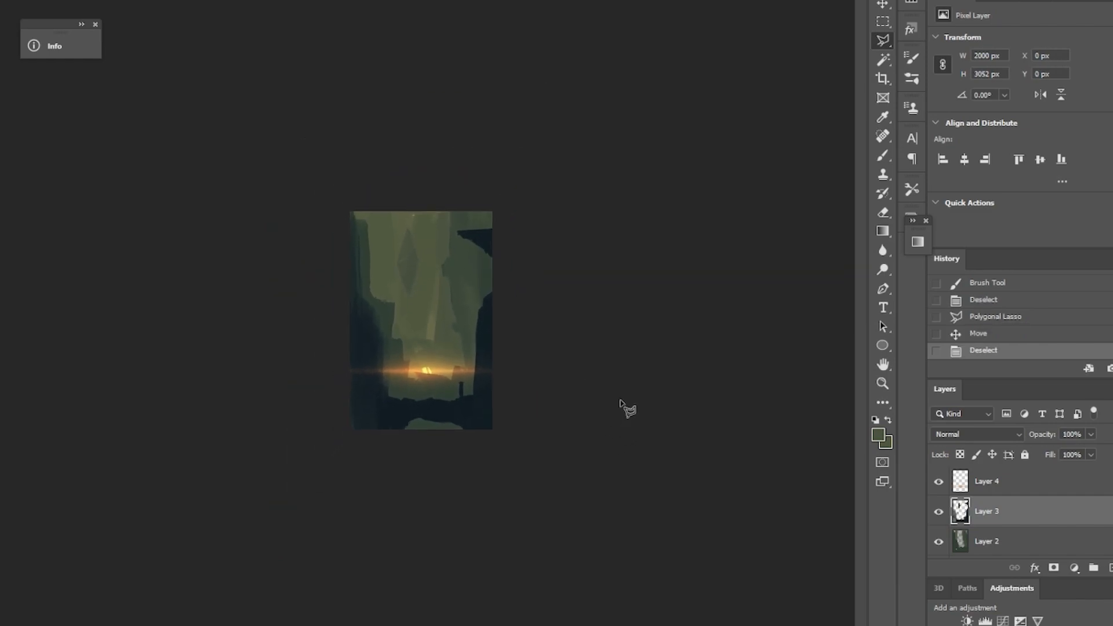
left_click_drag(648, 480, 671, 476)
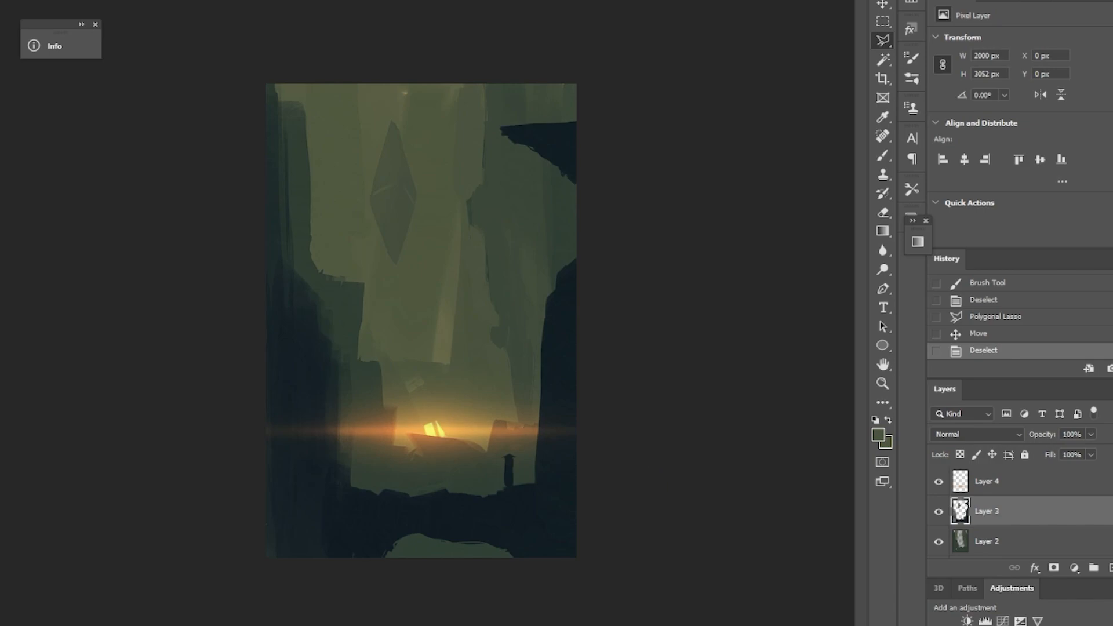
Save the document
key("ctrl+s")
key("Return")
Add a Curves adjustment layer above Layer 4 and bend the RGB curve into a gentle S, lowering shadows and slightly raising highlights
left_click(1055, 488)
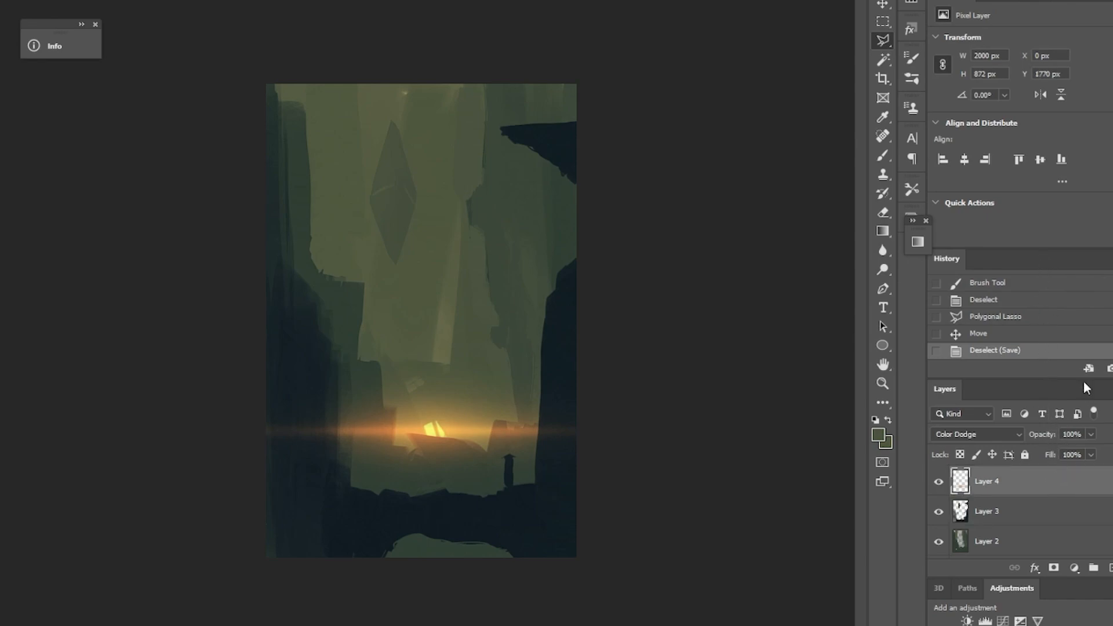
left_click(1003, 621)
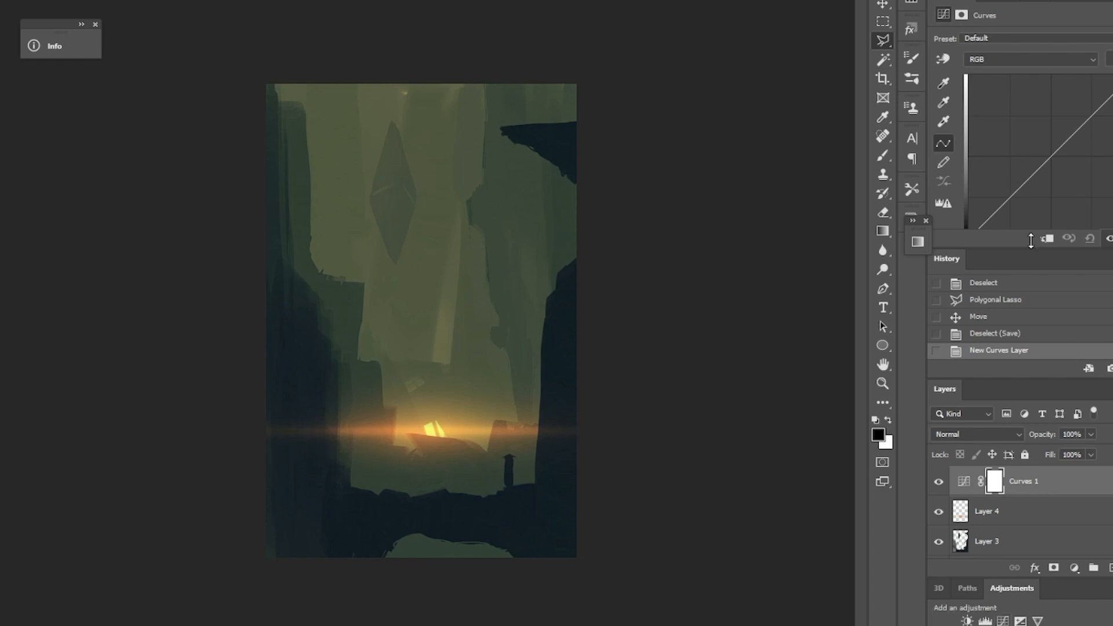
left_click_drag(1019, 193, 1019, 200)
left_click_drag(1084, 135, 1079, 129)
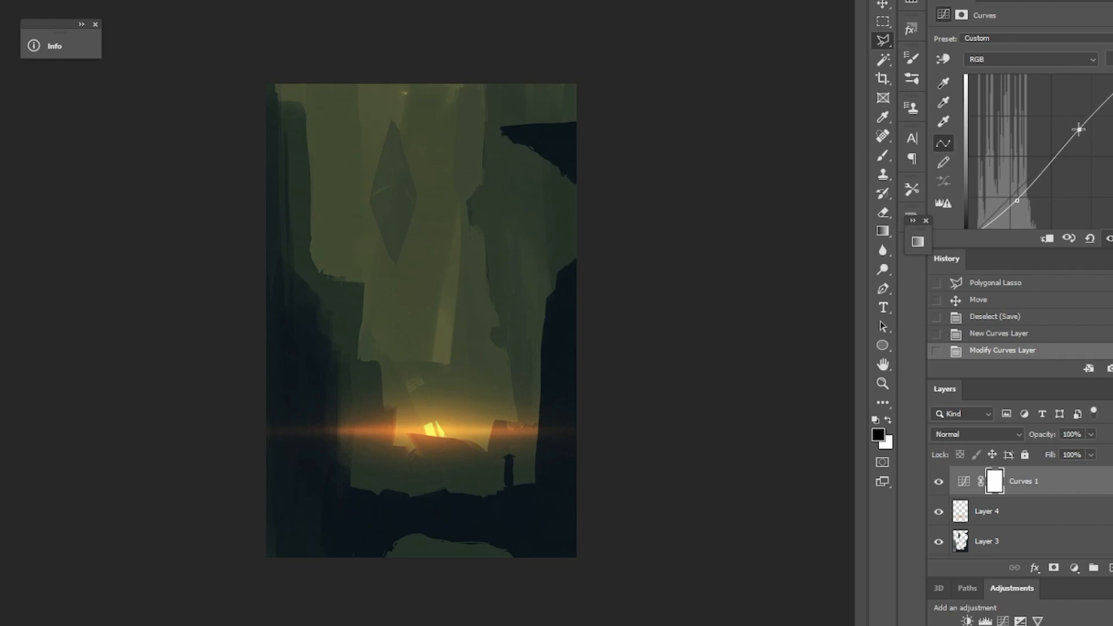
left_click(574, 488, "ctrl+alt")
mouse_move(574, 489)
left_mouse_down()
mouse_move(547, 490)
mouse_move(609, 485)
mouse_move(593, 470)
left_mouse_up()
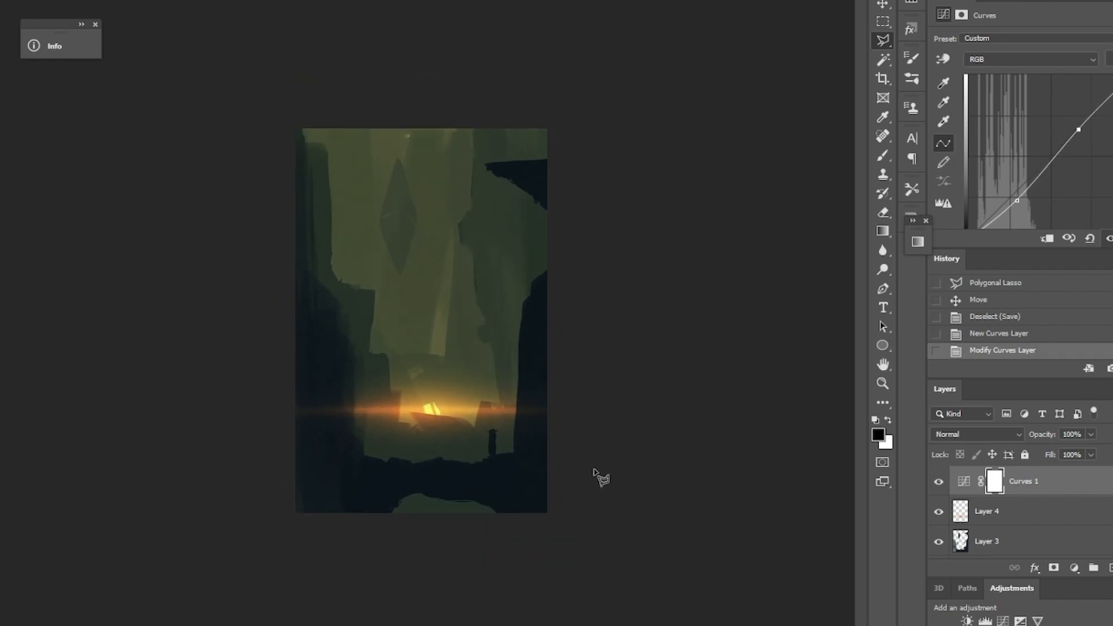
Add a new layer above Curves 1 and choose the 13.jpg bird flock brush
key("ctrl+shift+alt+n")
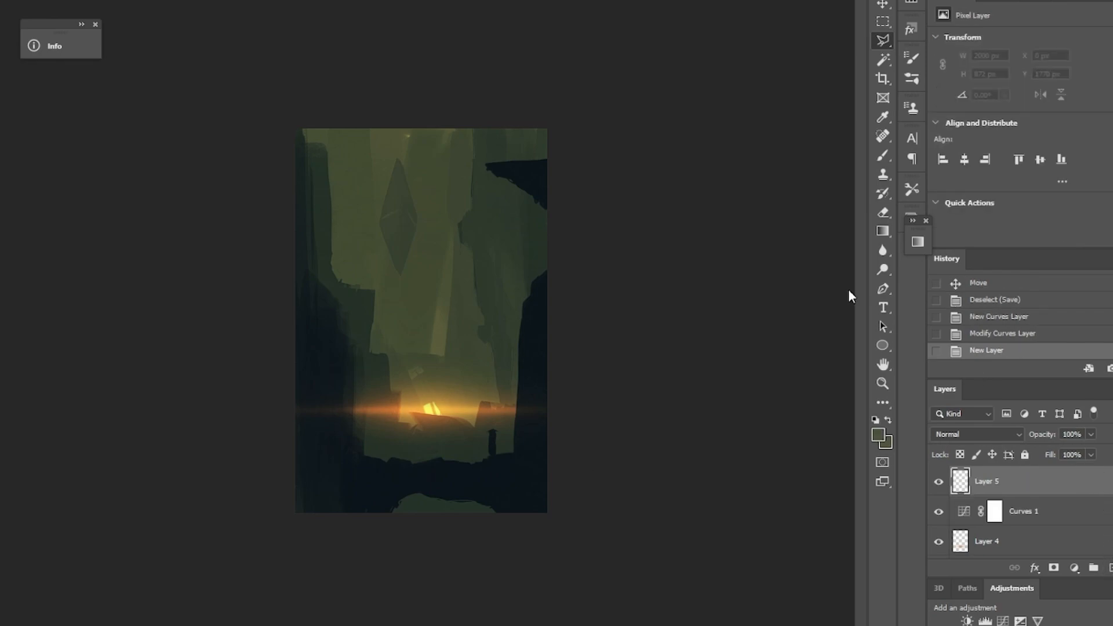
left_click(883, 155)
left_click(11, 2)
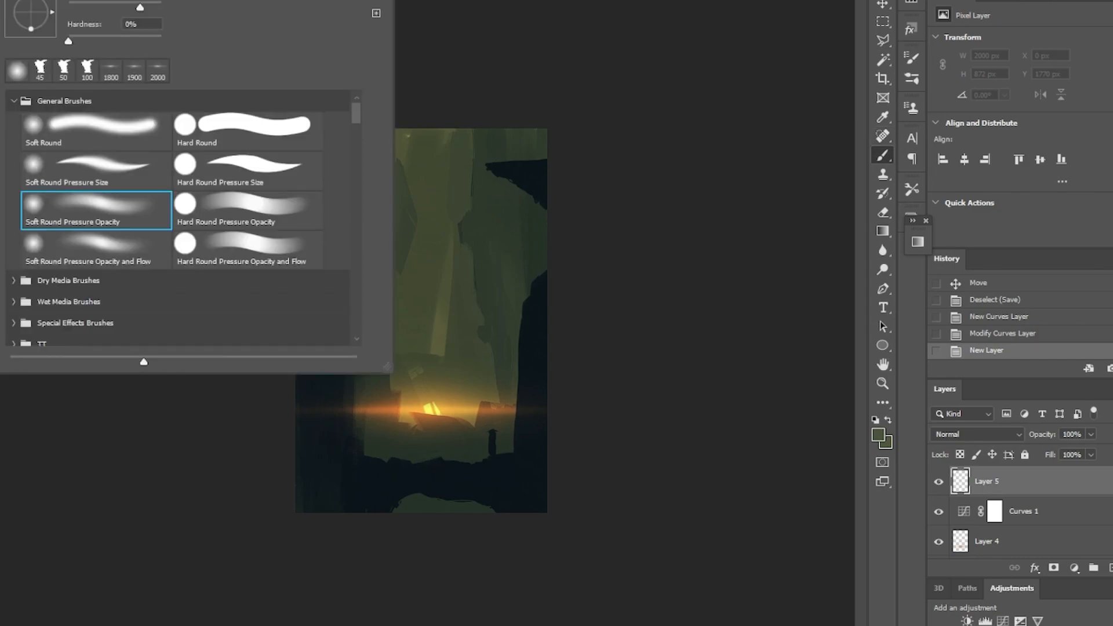
left_click_drag(353, 110, 353, 322)
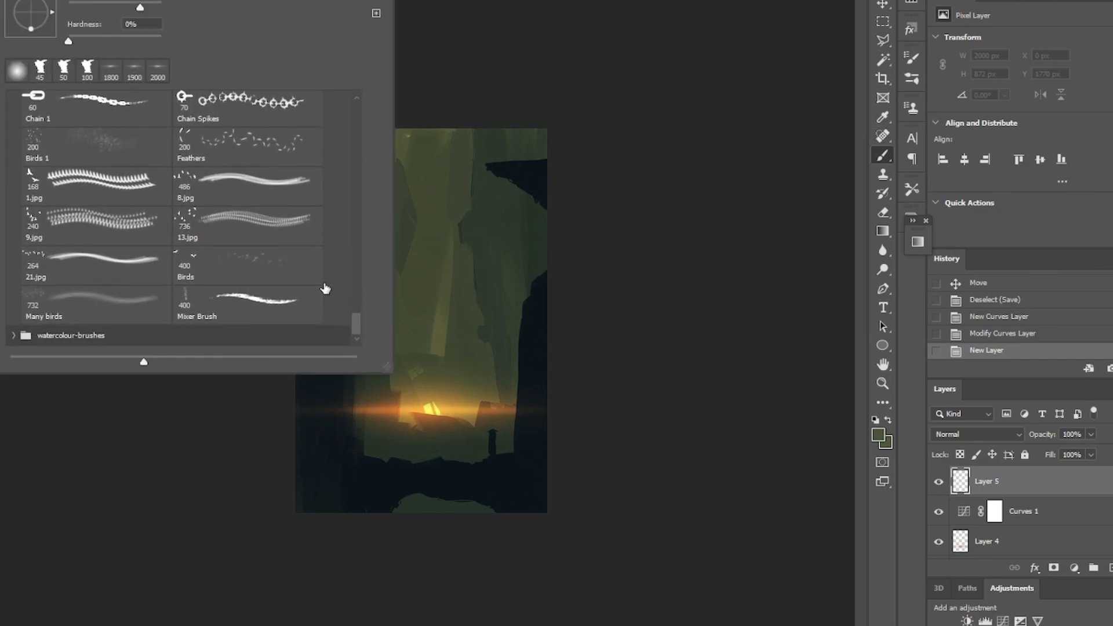
left_click(269, 213)
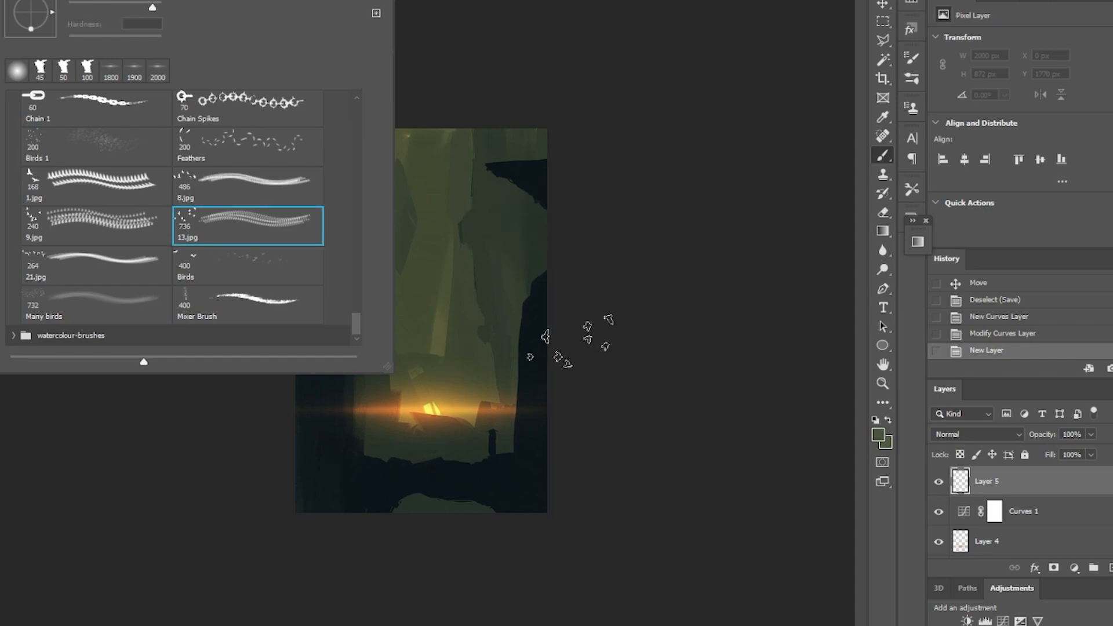
left_click(490, 298, "alt")
left_click(419, 181)
key("ctrl+z")
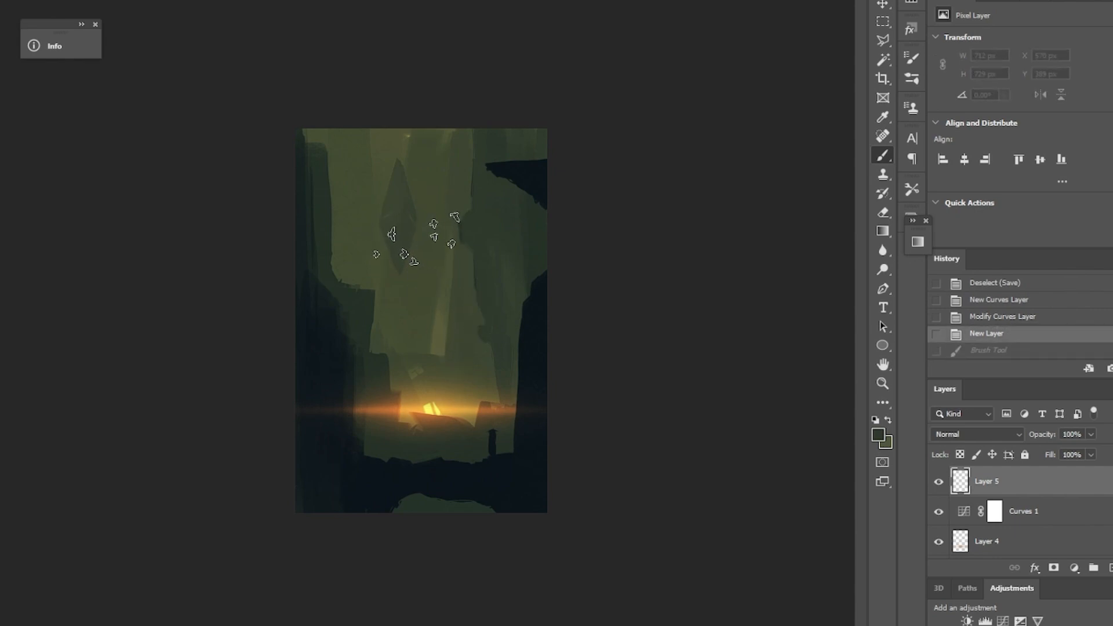
left_click(417, 278)
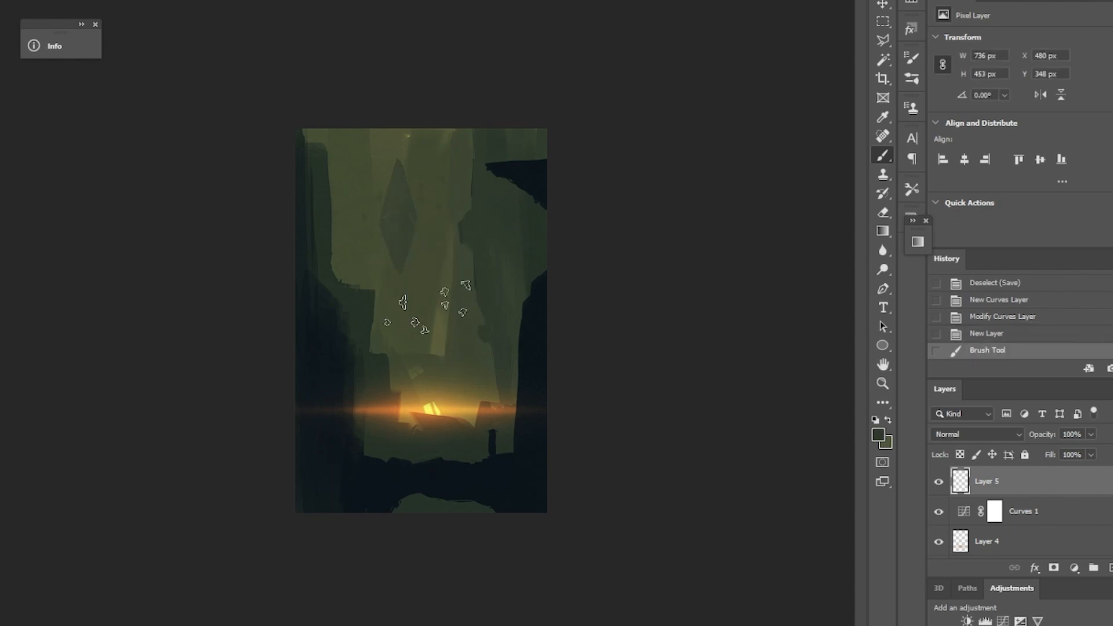
key("ctrl+z")
Stamp a small olive bird flock and a larger dark one between the diamond and the orange glow, using colors sampled from the scene
left_click(435, 367, "alt")
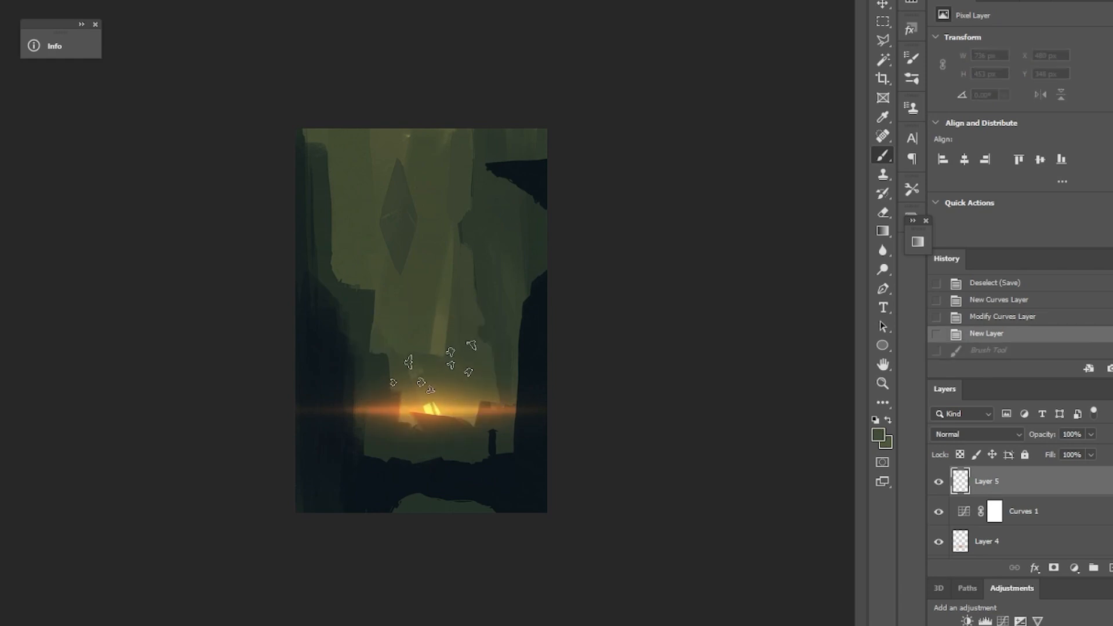
left_click(435, 319)
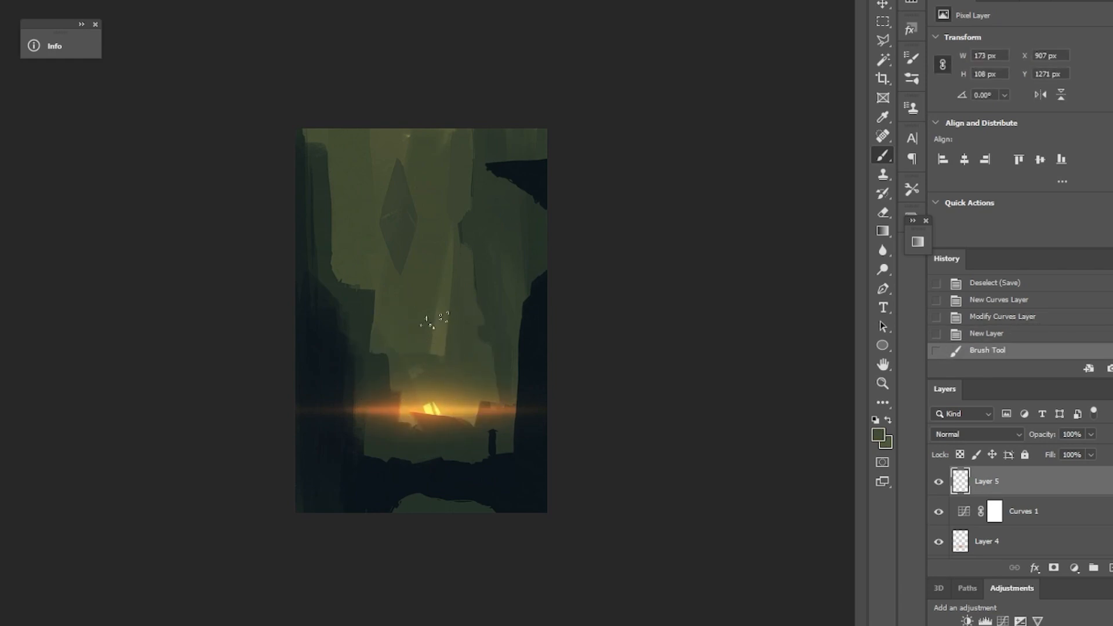
left_click(450, 354)
key("ctrl+z")
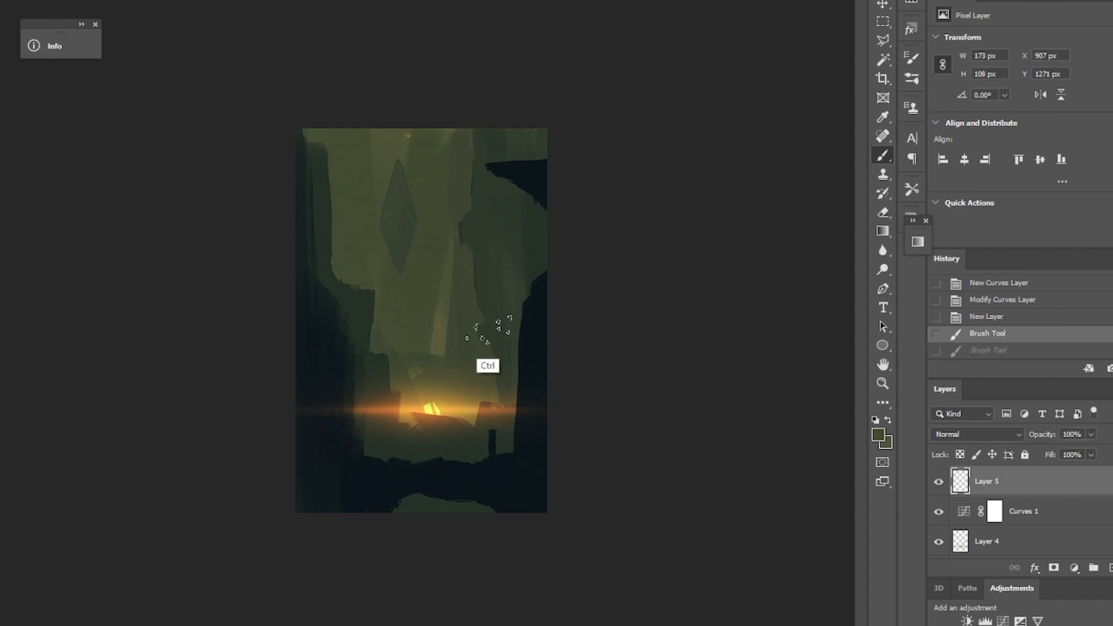
left_click(527, 371, "alt")
left_click(415, 284)
key("ctrl+z")
left_click(434, 402)
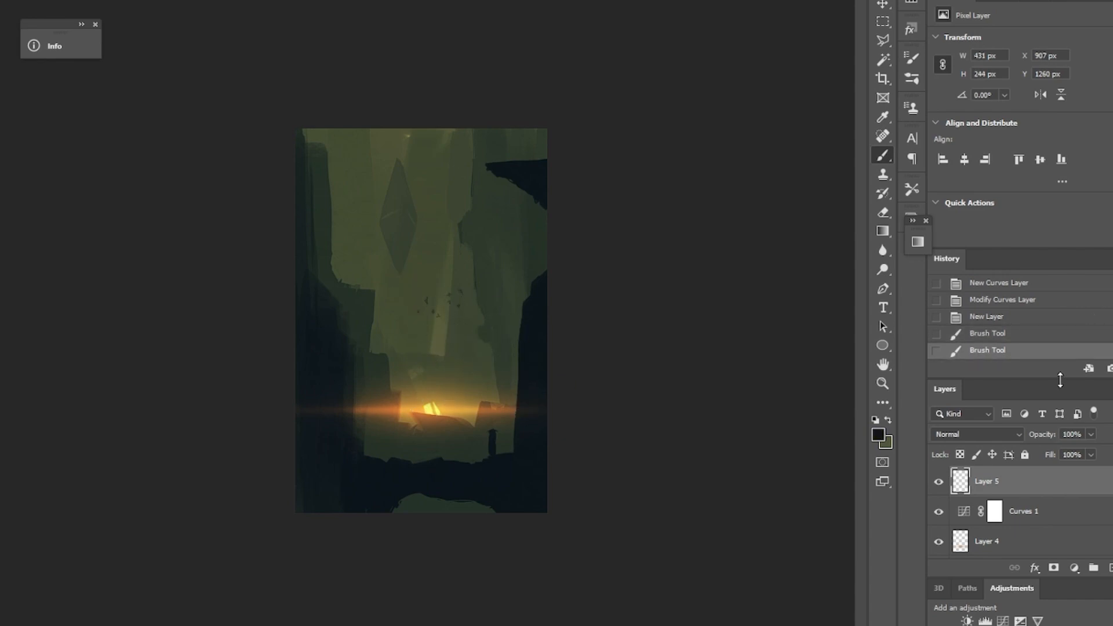
Set the opacity of the bird layer, Layer 5, to 50%
left_click_drag(1052, 438, 1026, 440)
left_click_drag(673, 472, 588, 491)
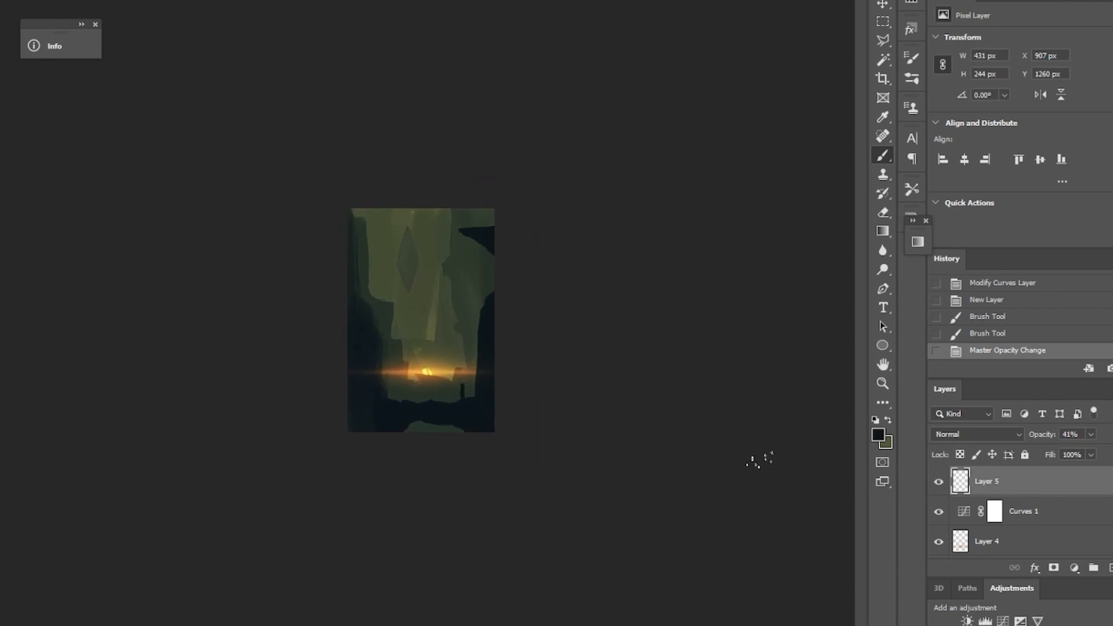
left_click_drag(1036, 436, 1056, 436)
left_click_drag(544, 380, 641, 380)
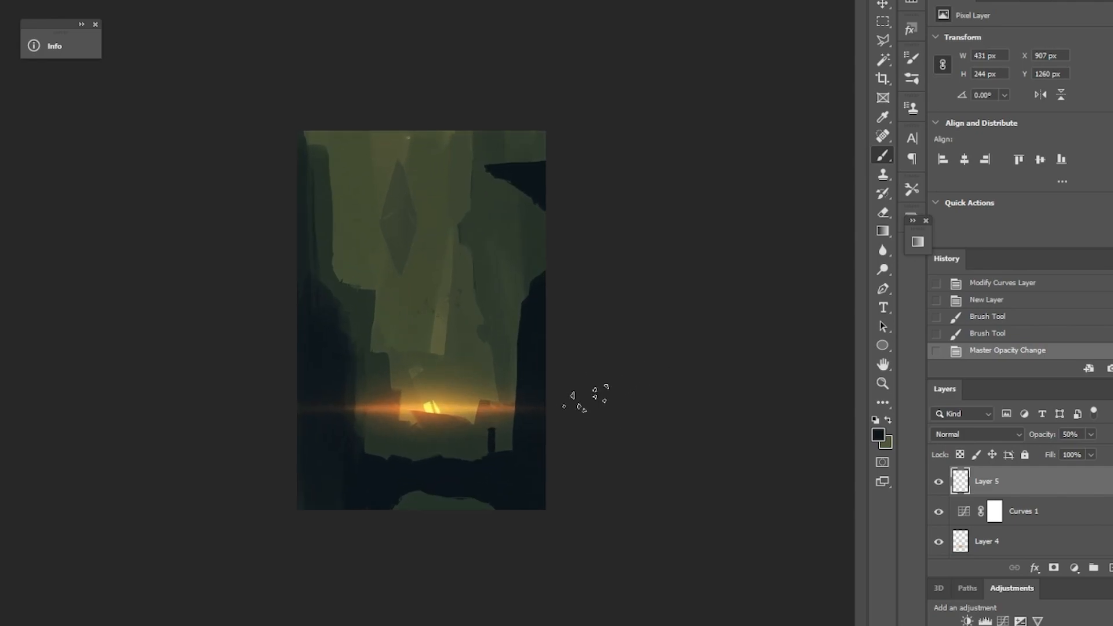
Move the birds to the upper left of the diamond at X 331 px, Y 58 px, and return to the Brush tool
key("alt+v")
key("Escape")
mouse_move(518, 380)
left_mouse_down()
mouse_move(481, 371)
mouse_move(442, 236)
left_mouse_up()
mouse_move(583, 363)
left_mouse_down()
mouse_move(534, 372)
mouse_move(582, 343)
left_mouse_up()
key("b")
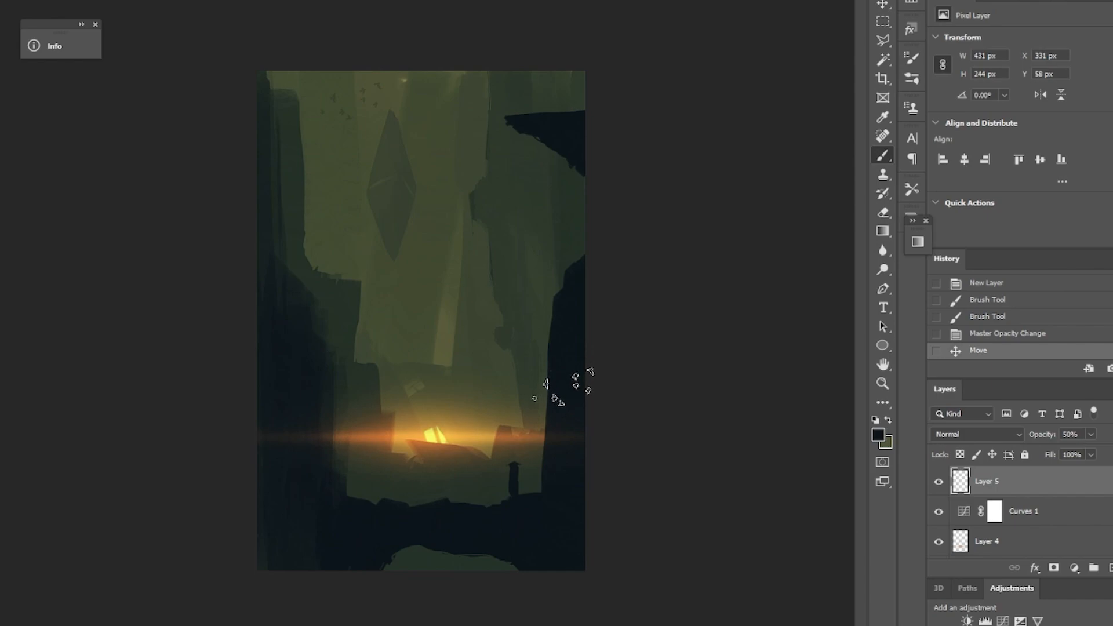
Add a new layer directly above Layer 2 and set its blend mode to Color Dodge
scroll(1054, 543, "down", 3)
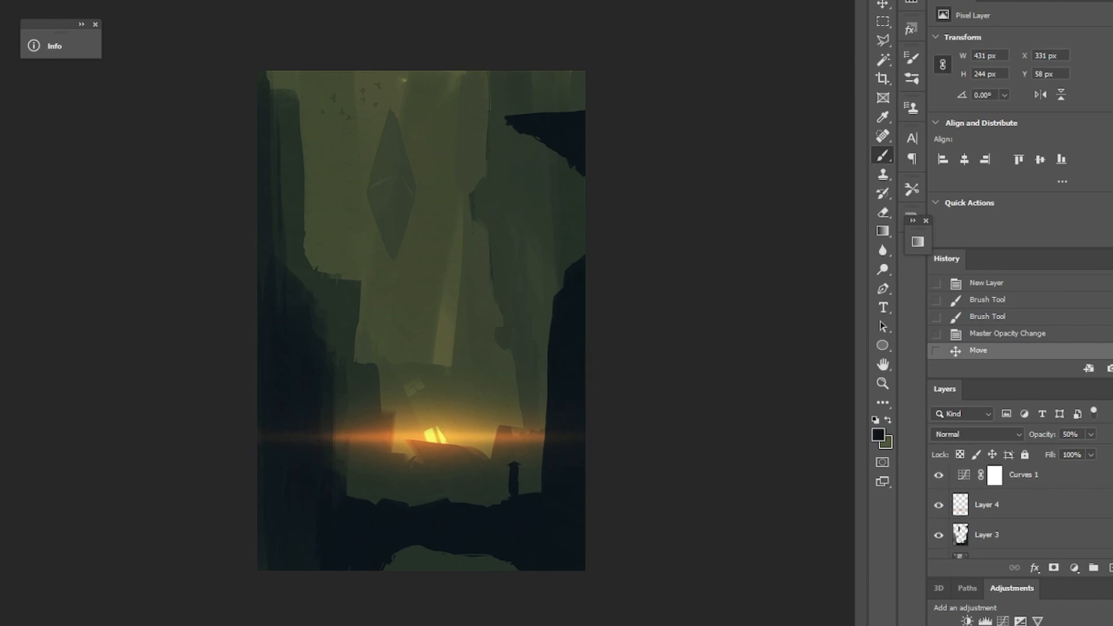
key("ctrl+shift+alt+n")
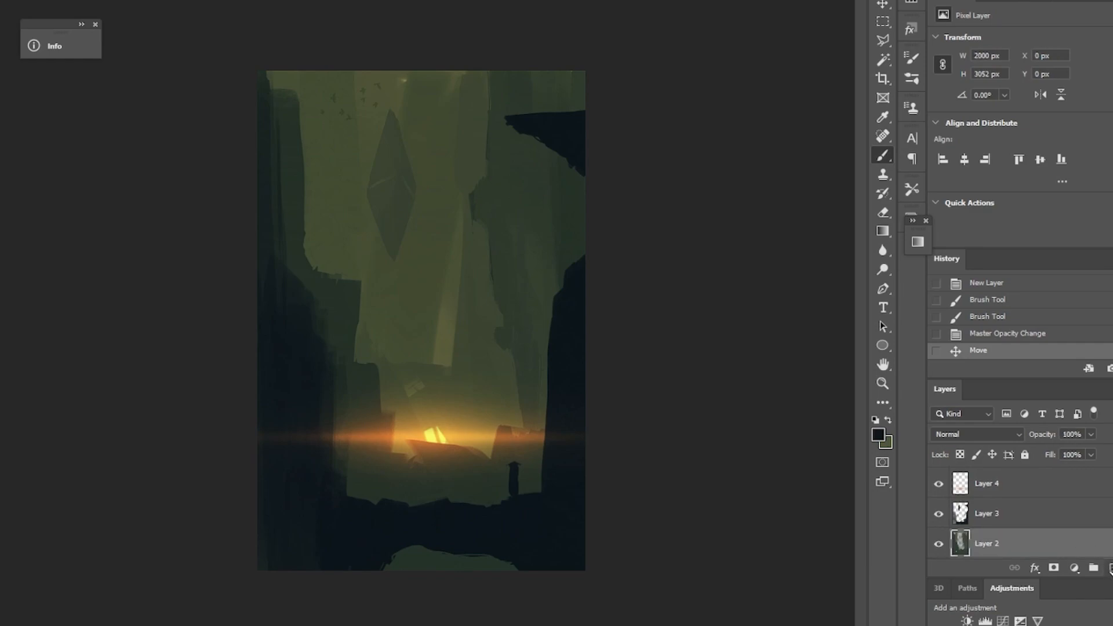
left_click(998, 434)
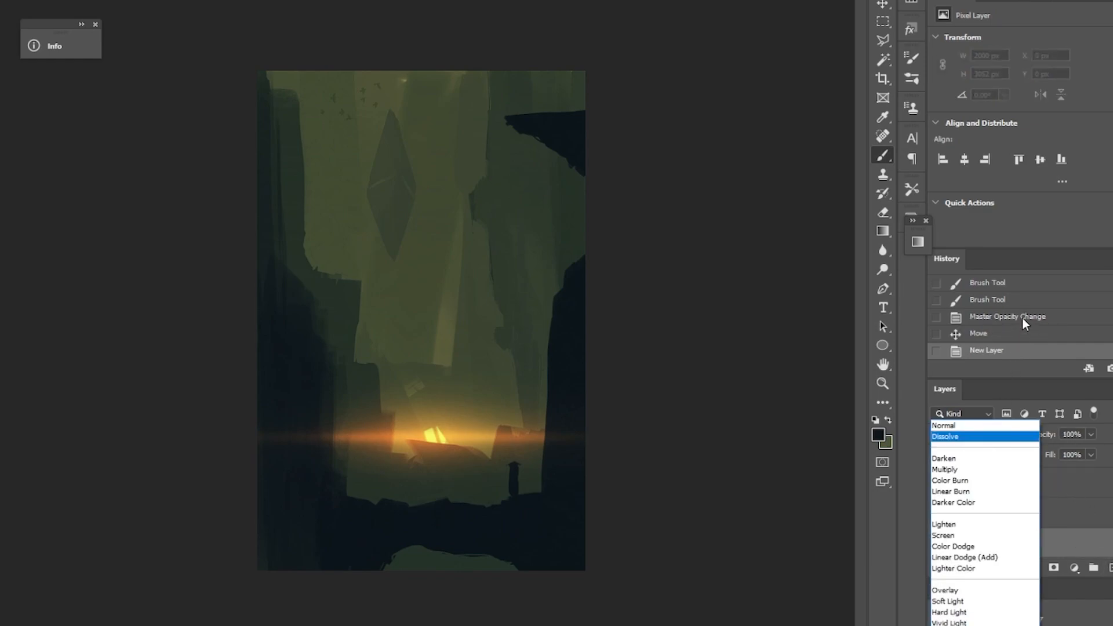
left_click(980, 536)
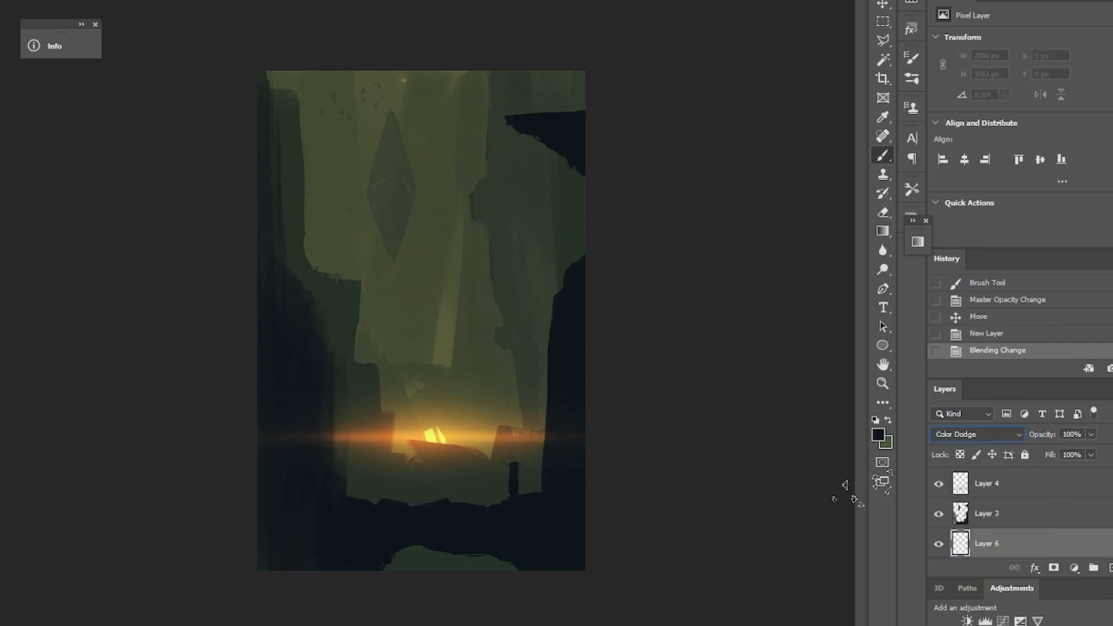
Set the foreground color to blue 0e569e and choose the Soft Round Pressure Opacity brush
left_click(877, 436)
left_click(708, 387)
left_click_drag(708, 387, 718, 380)
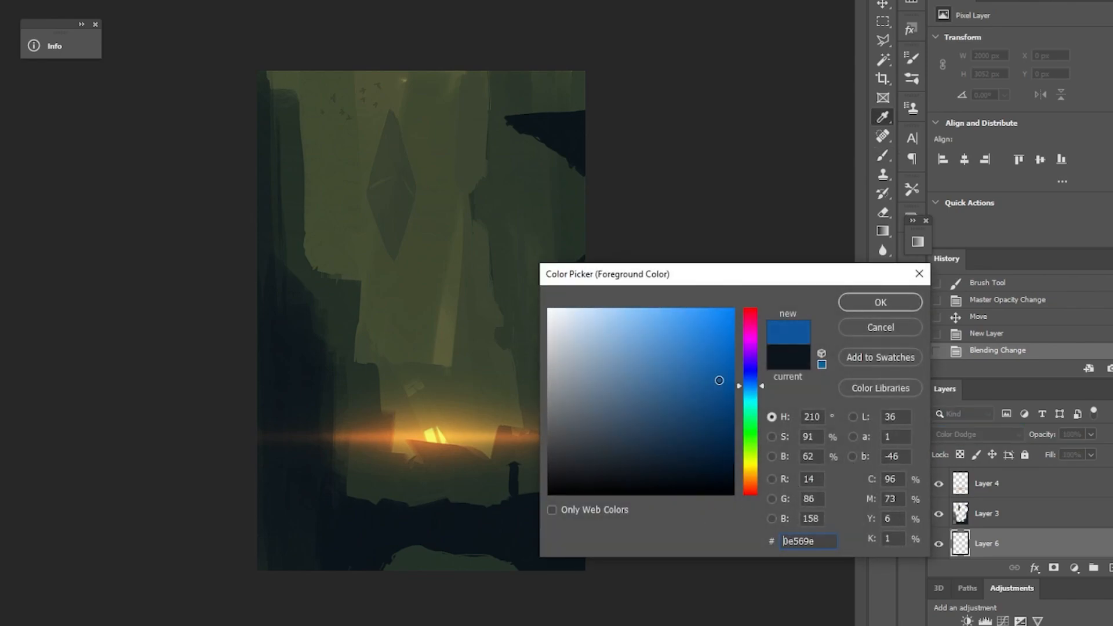
left_click(880, 303)
left_click(29, 0)
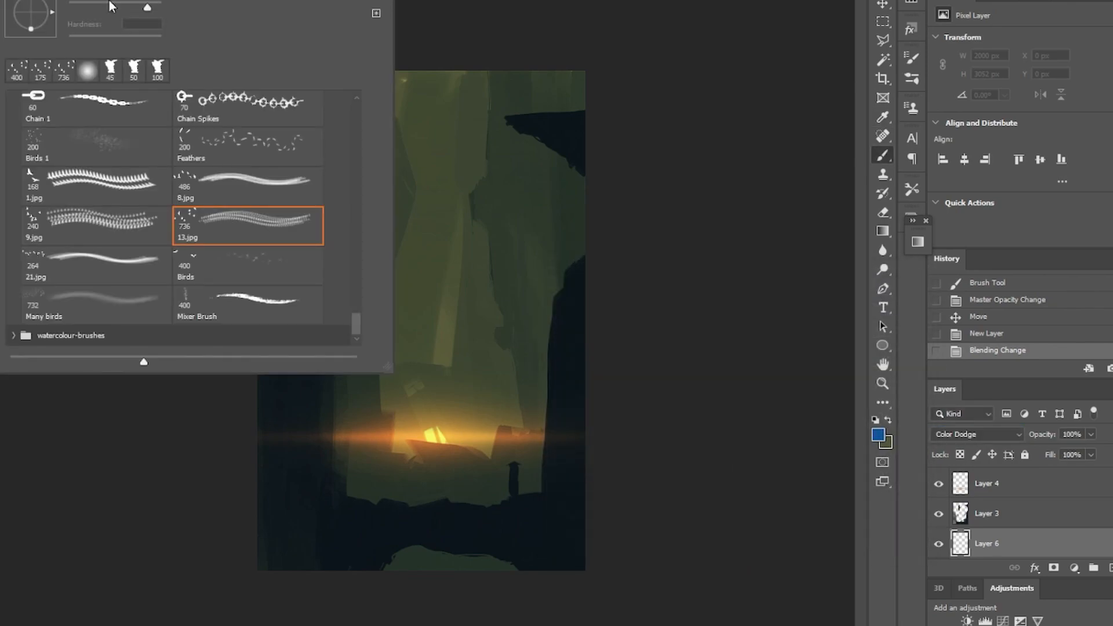
left_click(89, 76)
left_click(94, 0)
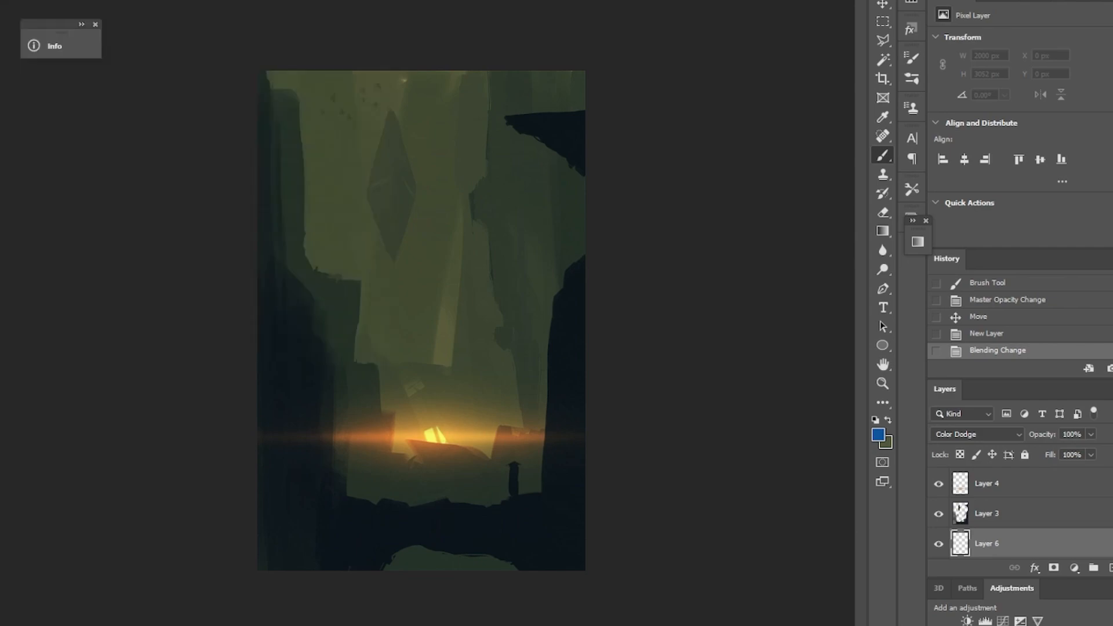
Try painting a soft blue glow inside the floating diamond and along its edges on the Color Dodge layer
key("bracketleft")
key("bracketleft")
key("bracketleft")
key("bracketleft")
left_click(386, 176)
left_click(380, 188)
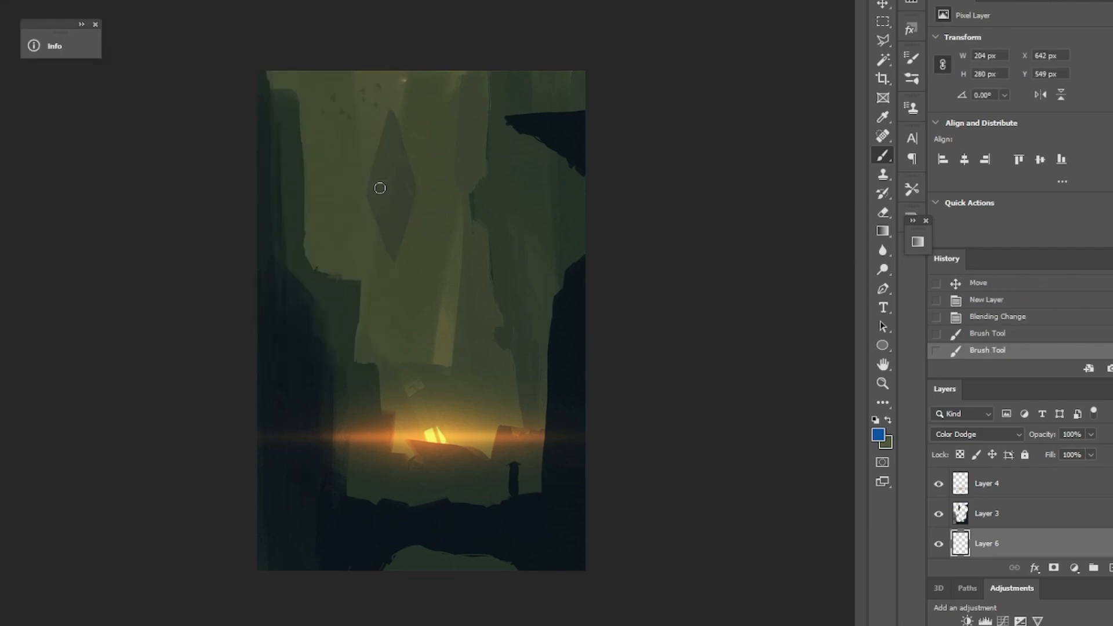
key("bracketright")
key("bracketright")
left_click_drag(393, 159, 385, 203)
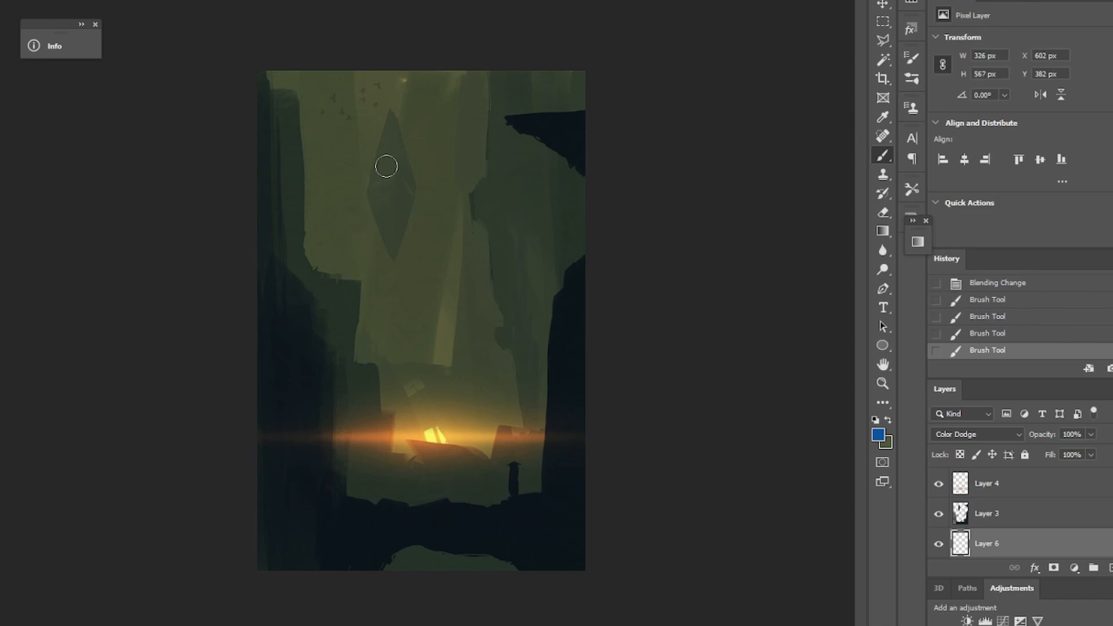
mouse_move(390, 157)
left_mouse_down()
mouse_move(402, 205)
mouse_move(393, 140)
mouse_move(381, 160)
mouse_move(390, 119)
left_mouse_up()
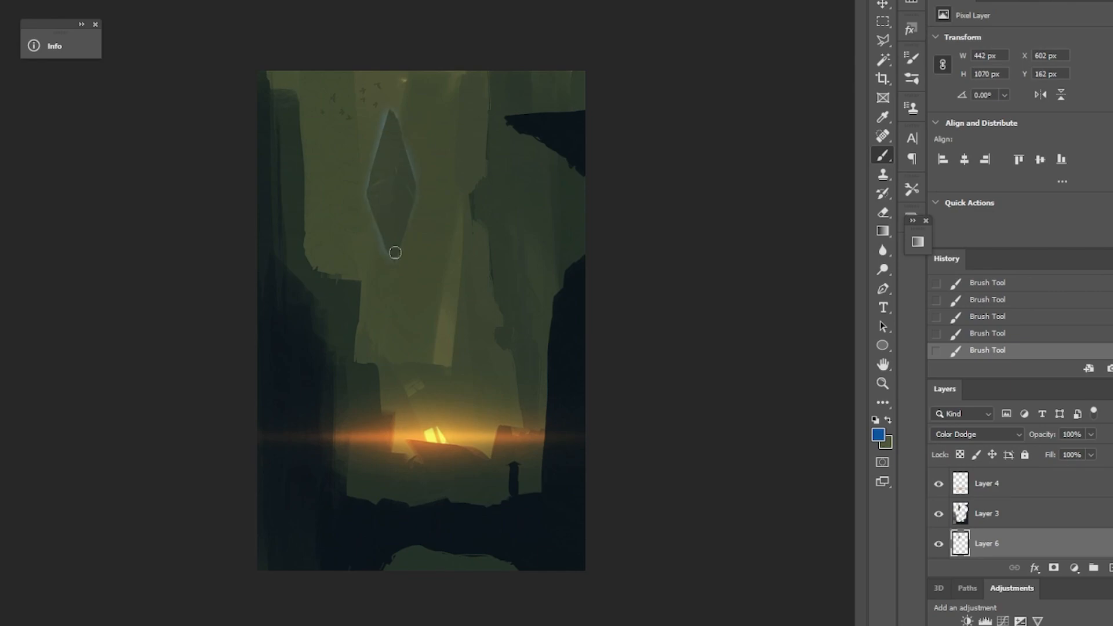
Delete the Color Dodge layer holding the blue glow
left_click_drag(654, 415, 608, 458)
key("Delete")
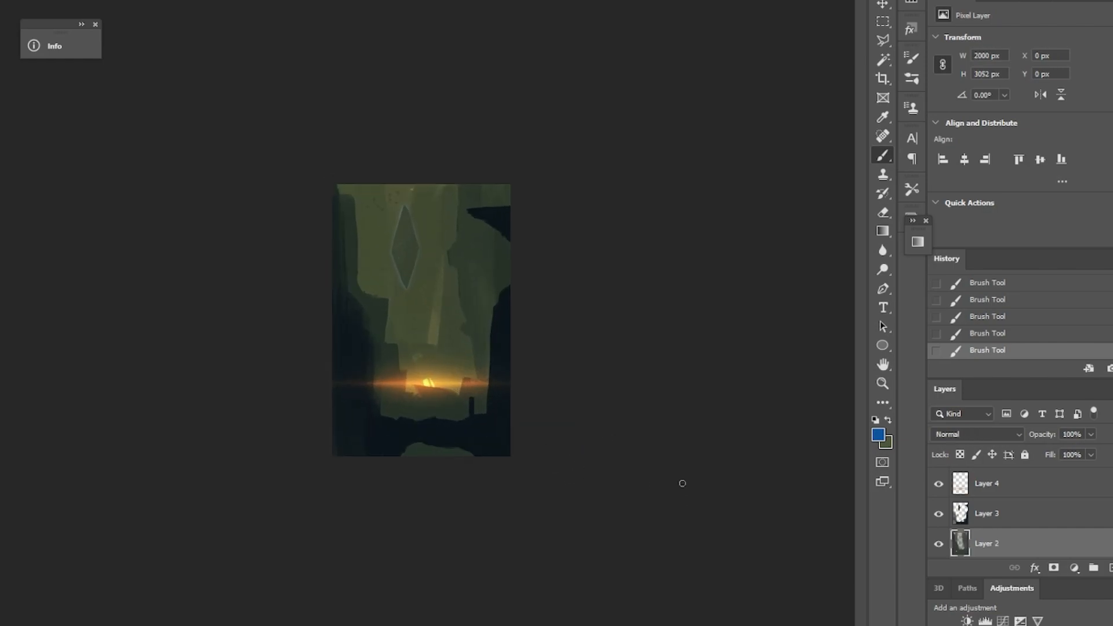
mouse_move(559, 396)
left_mouse_down()
mouse_move(507, 392)
mouse_move(574, 390)
mouse_move(571, 379)
left_mouse_up()
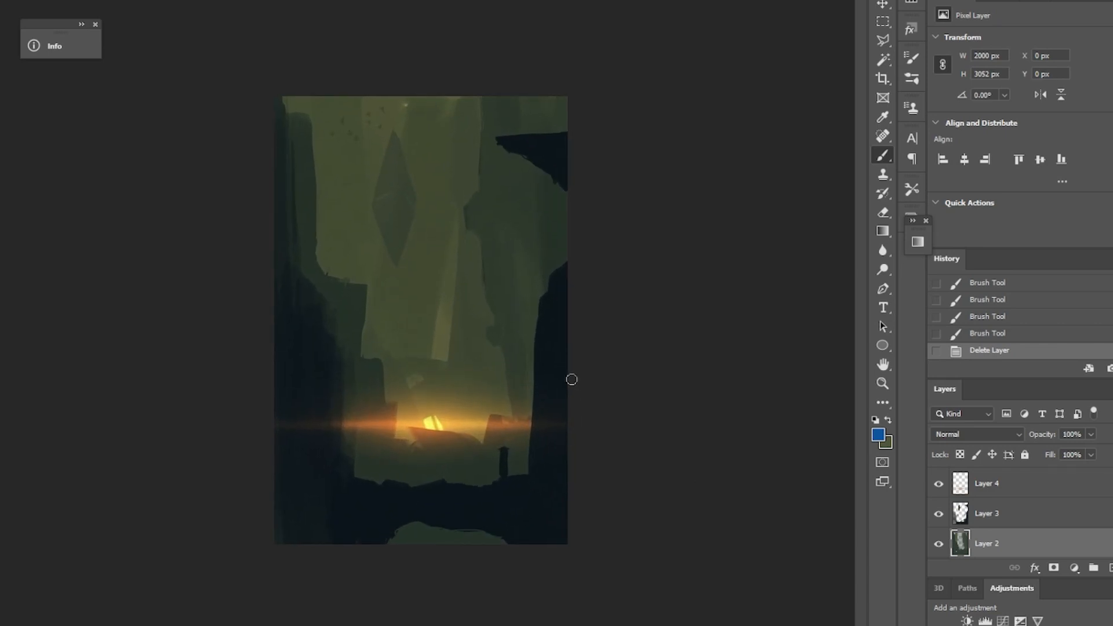
Select Layer 3 and choose the recent 45 px textured brush
left_click(996, 524)
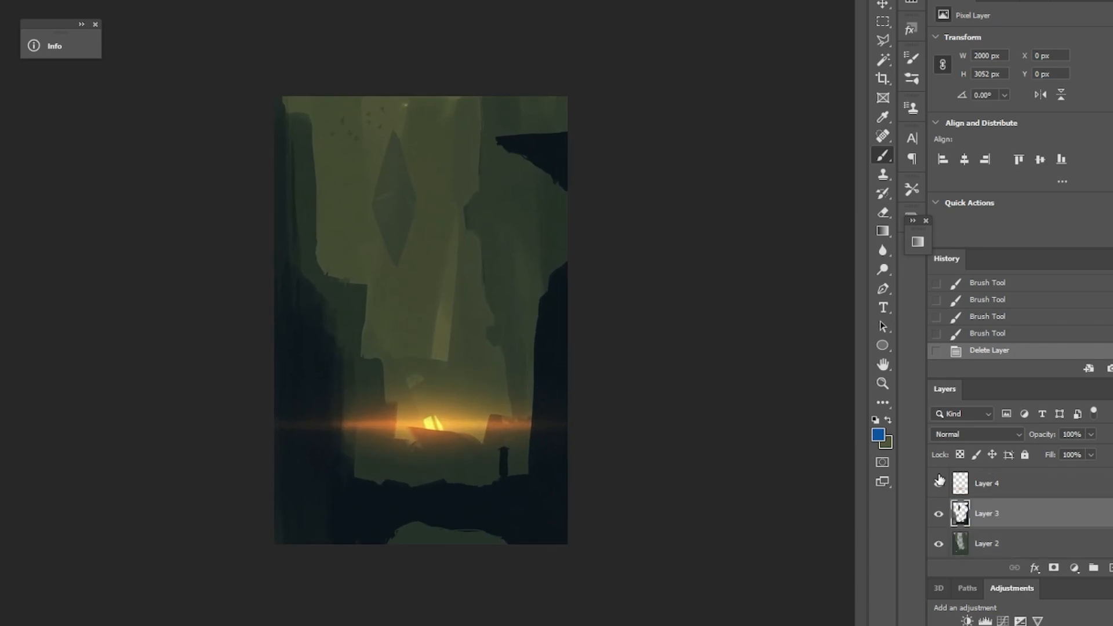
left_click(13, 1)
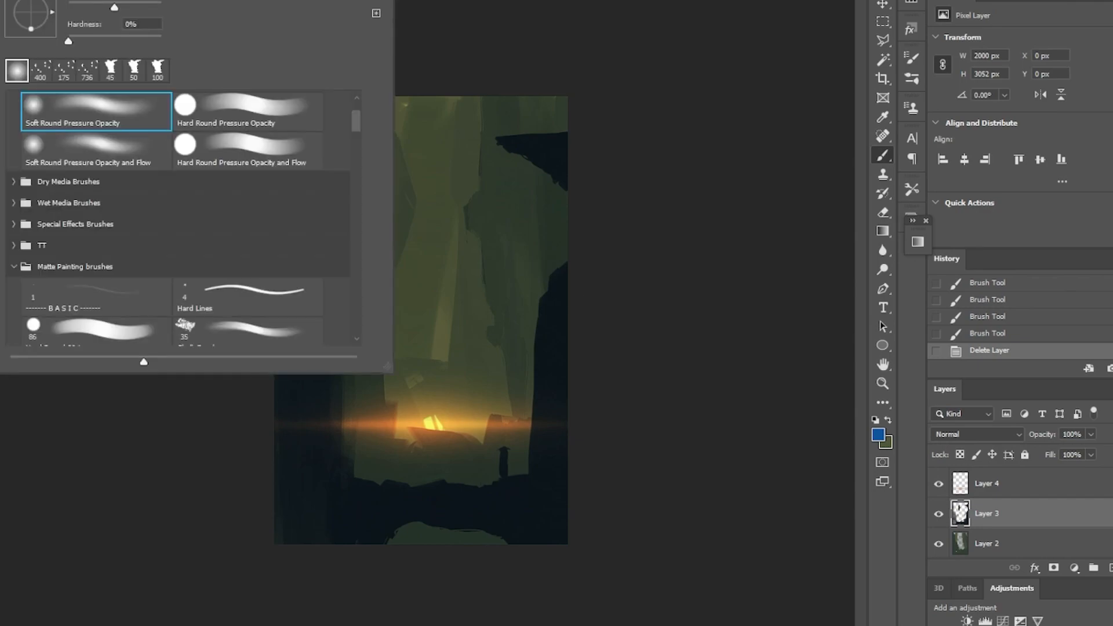
left_click(140, 62)
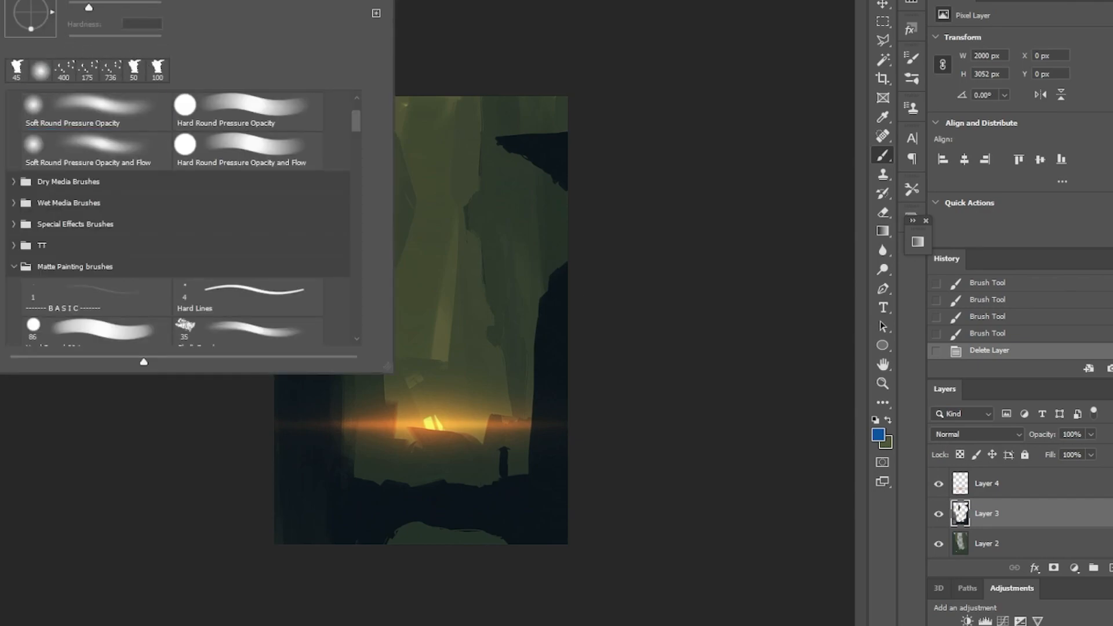
key("Return")
Try shading the diamond's left facet on Layer 3 with sampled greens, and undo the strokes
left_click(385, 195, "alt")
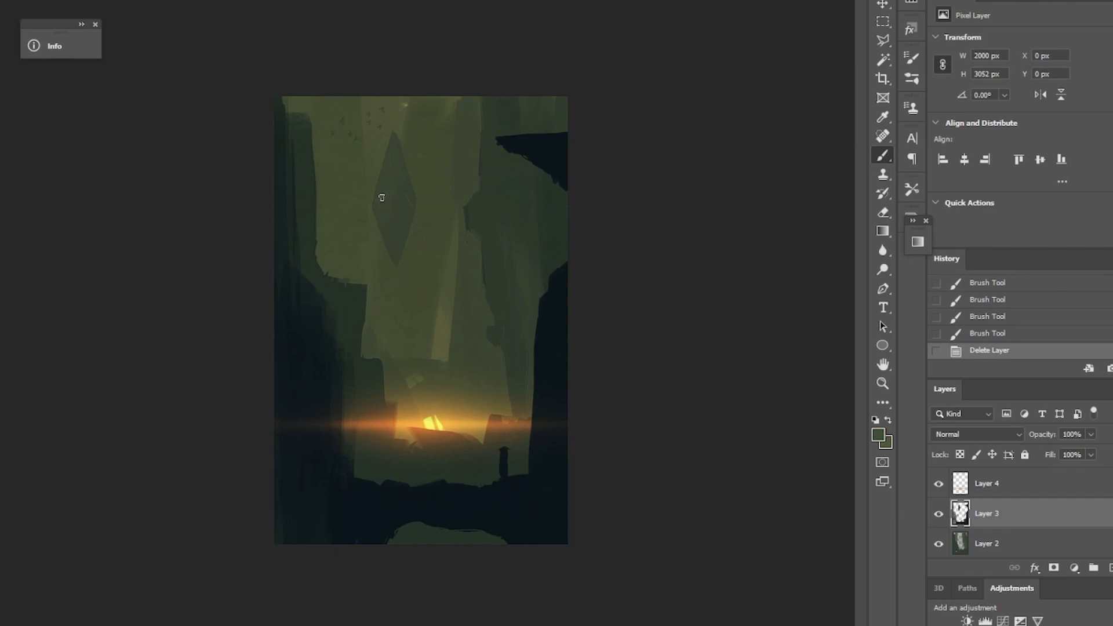
mouse_move(381, 203)
left_mouse_down()
mouse_move(391, 179)
mouse_move(384, 203)
left_mouse_up()
left_click(385, 195, "alt")
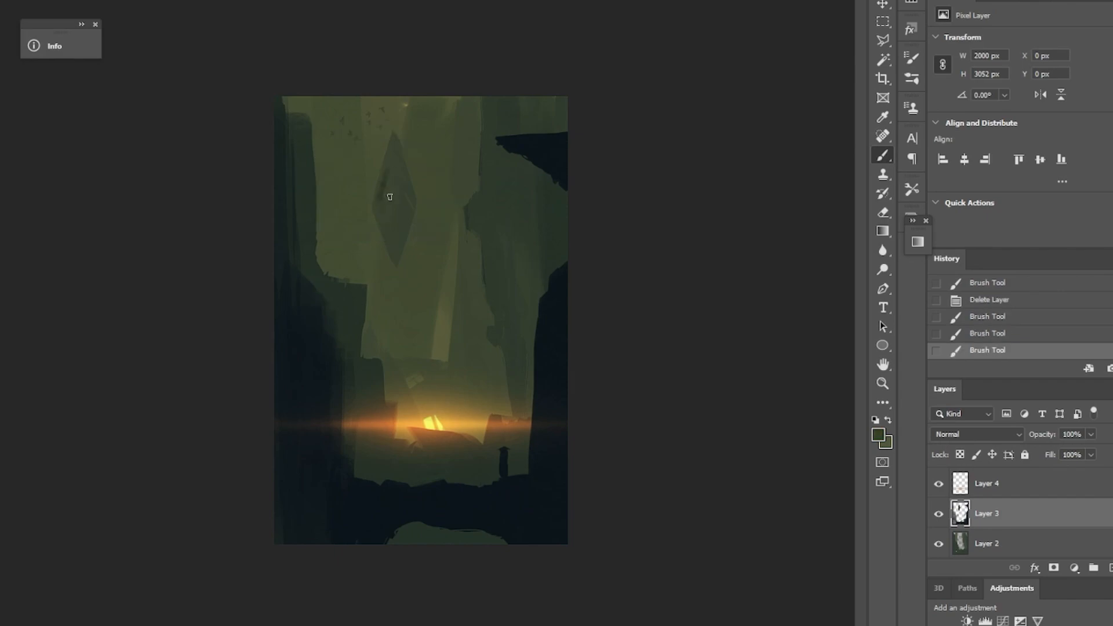
key("ctrl+z")
key("ctrl+z")
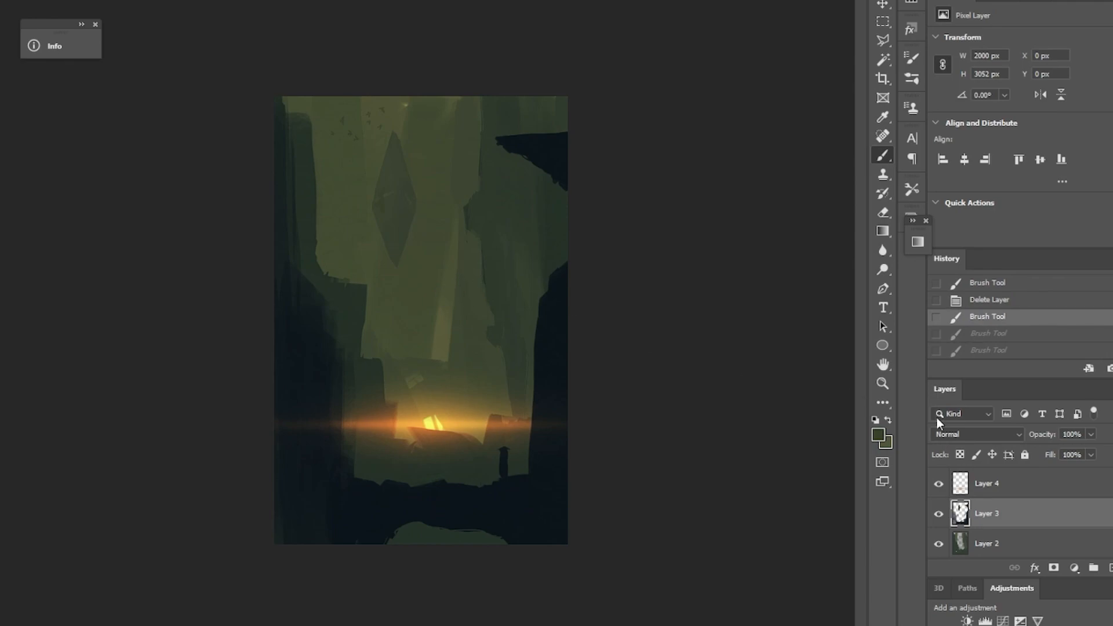
key("ctrl+z")
Select Layer 5 and paint facet shading on the floating diamond with greens sampled from it
left_click(1071, 497)
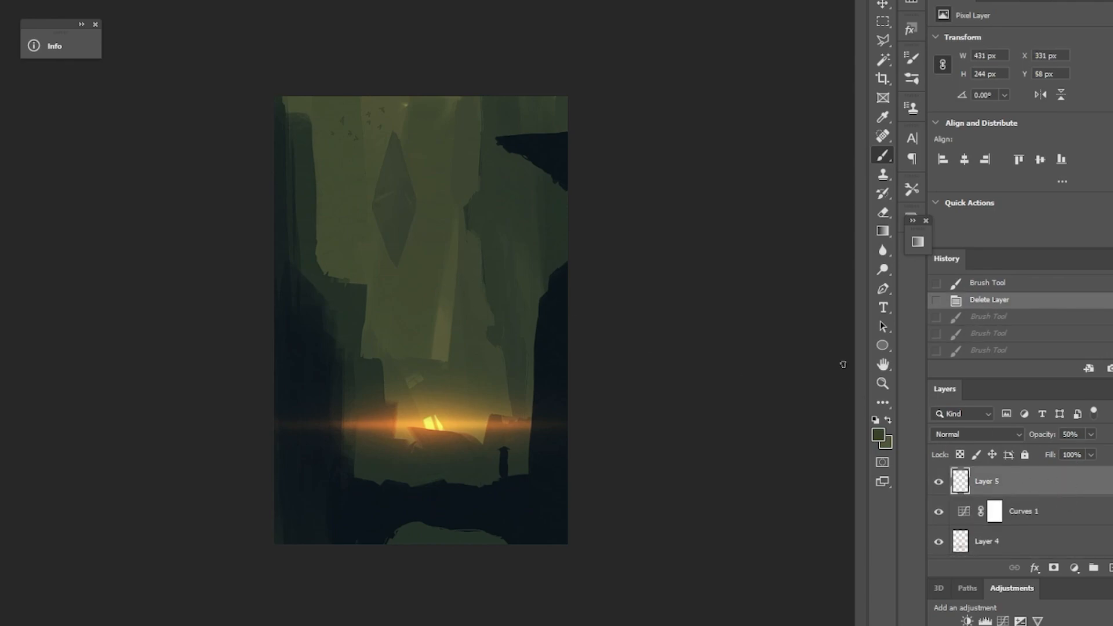
left_click(384, 165)
mouse_move(384, 165)
left_mouse_down()
mouse_move(403, 194)
mouse_move(380, 199)
mouse_move(389, 181)
left_mouse_up()
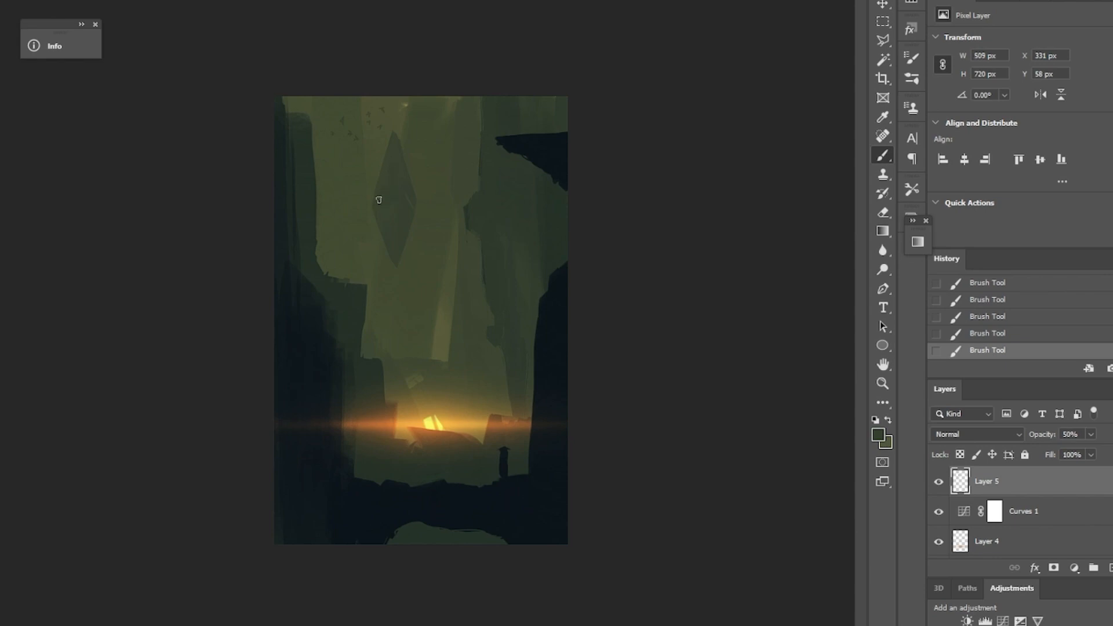
left_click(388, 187, "alt")
left_click_drag(387, 160, 480, 121)
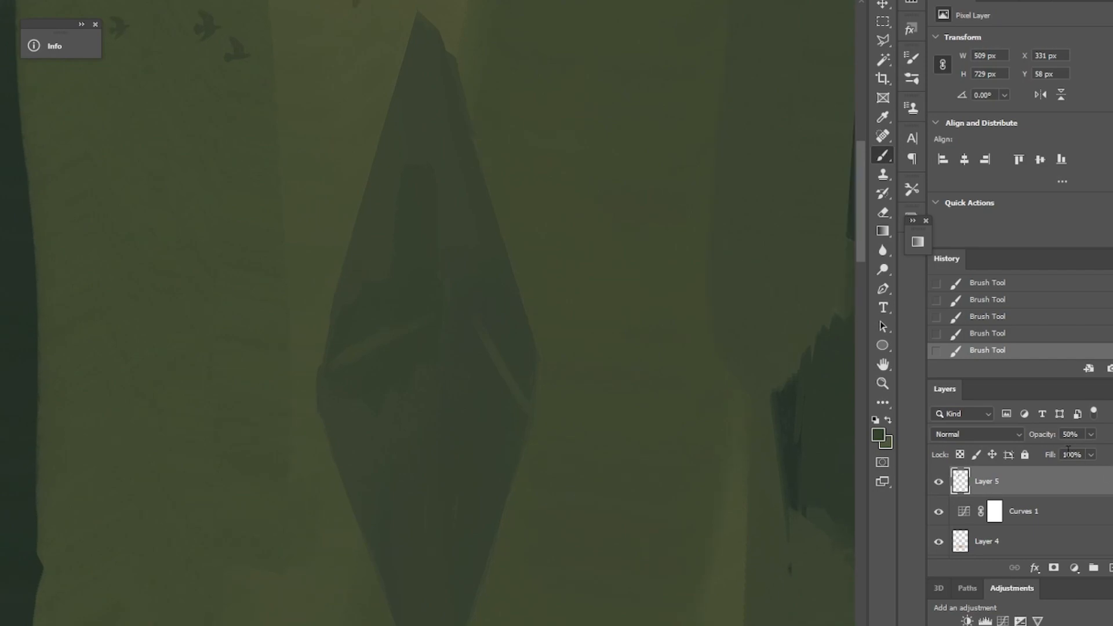
Undo a trial opacity change on Layer 5 and erase the unwanted shading from the diamond's left facets
left_click_drag(1044, 439, 1038, 438)
key("ctrl+z")
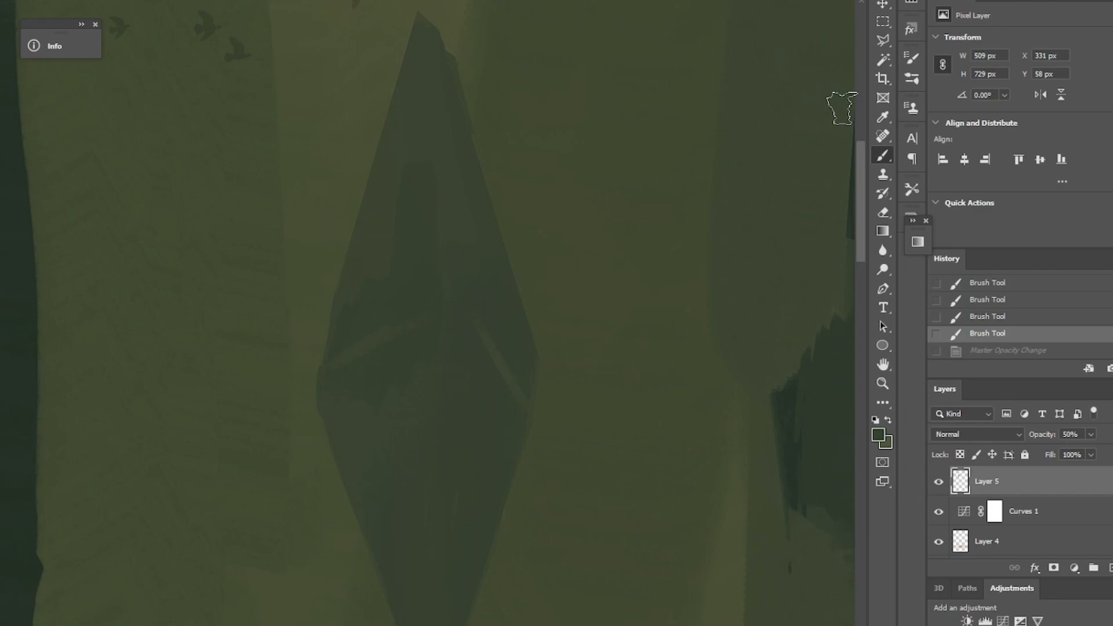
mouse_move(406, 433)
left_mouse_down()
mouse_move(389, 404)
mouse_move(351, 422)
mouse_move(332, 385)
mouse_move(344, 311)
mouse_move(347, 399)
mouse_move(358, 370)
left_mouse_up()
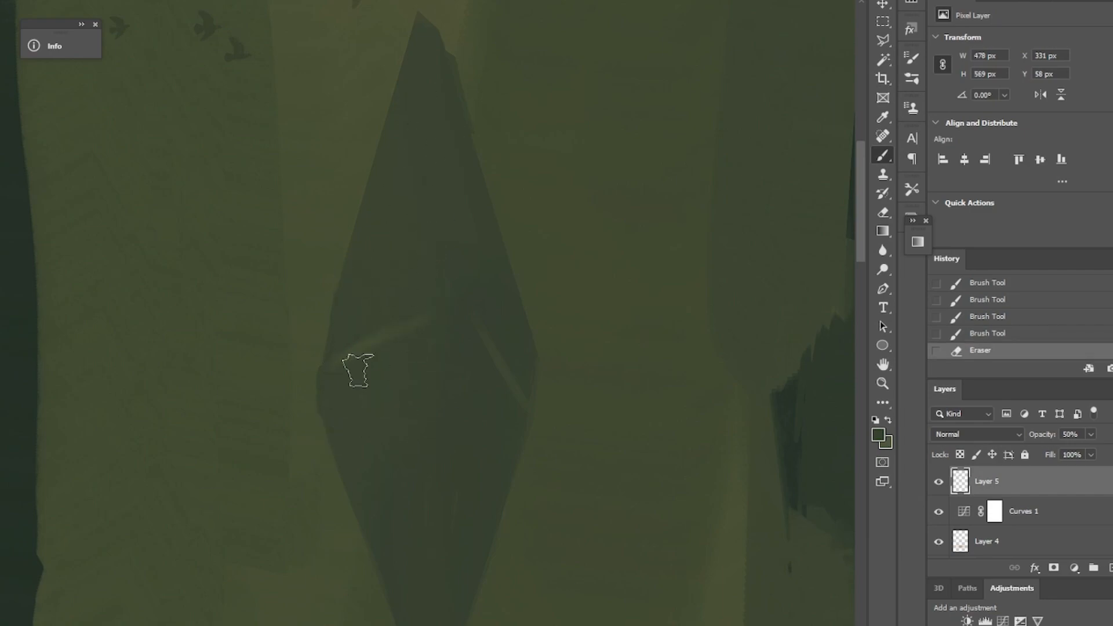
Add a new layer above Layer 5 and paint olive highlights on the diamond's upper-left facet from its tip to the crease
key("ctrl+shift+alt+n")
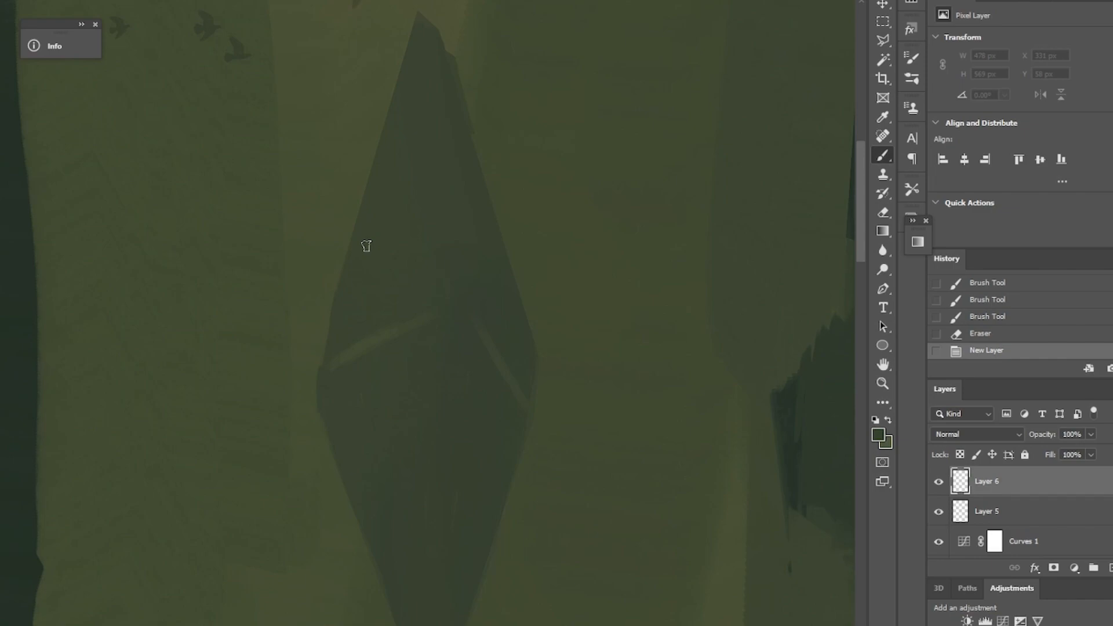
left_click_drag(342, 317, 339, 366)
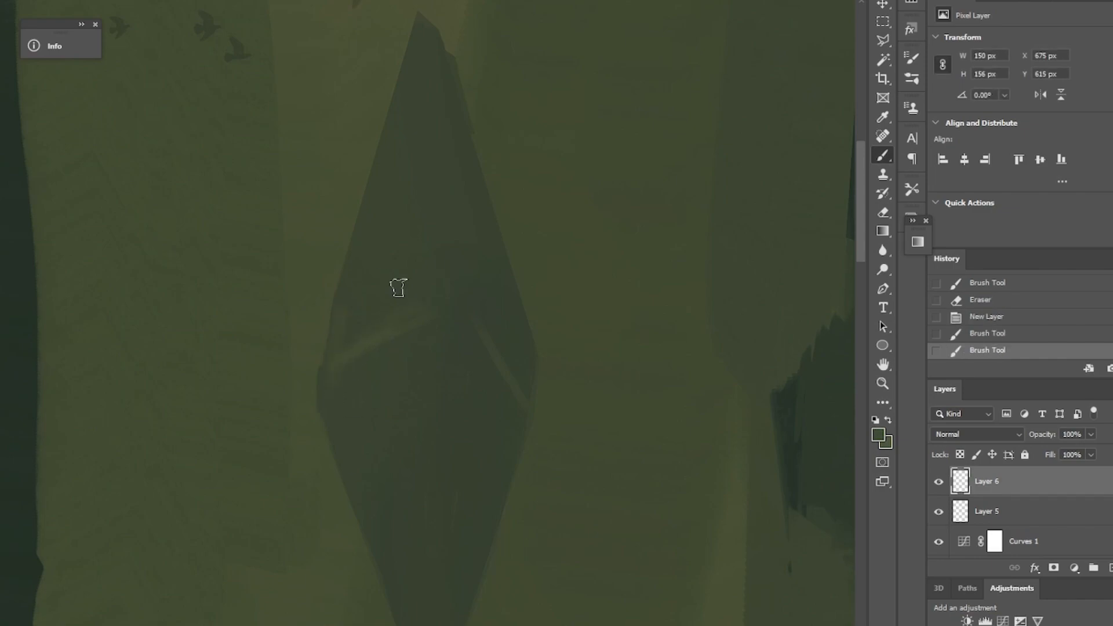
left_click_drag(410, 201, 416, 301)
left_click_drag(416, 124, 435, 299)
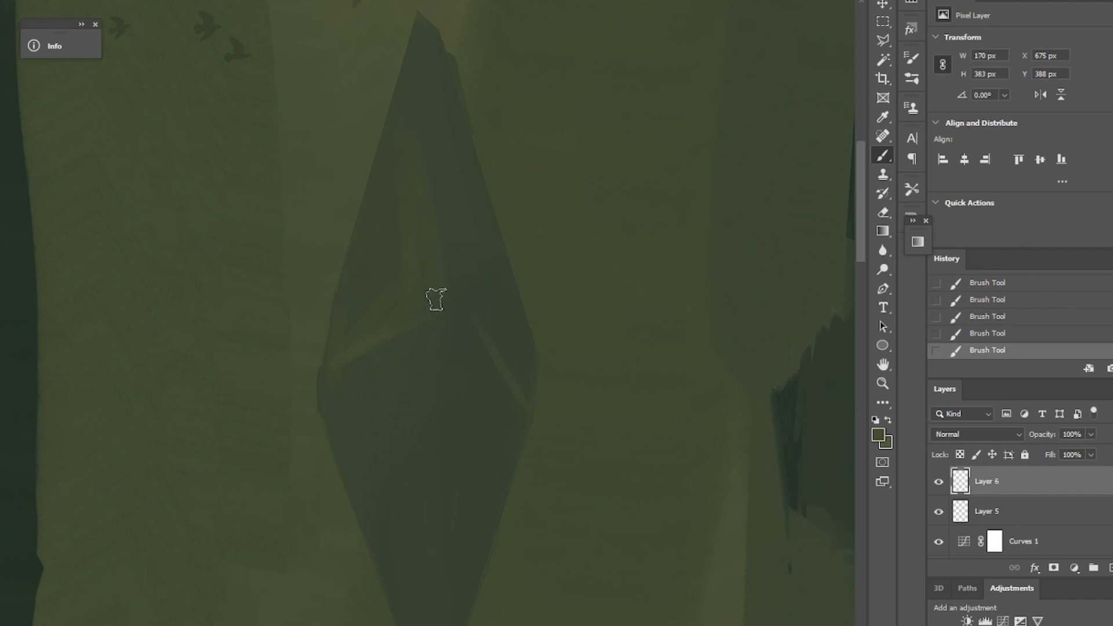
left_click_drag(420, 108, 423, 45)
mouse_move(384, 273)
left_mouse_down()
mouse_move(419, 246)
mouse_move(417, 82)
mouse_move(434, 289)
mouse_move(358, 323)
mouse_move(336, 348)
mouse_move(351, 276)
left_mouse_up()
Paint a straight highlight down the central ridge of the diamond's lower half and refine the facet highlights around it
left_click_drag(396, 475, 372, 301)
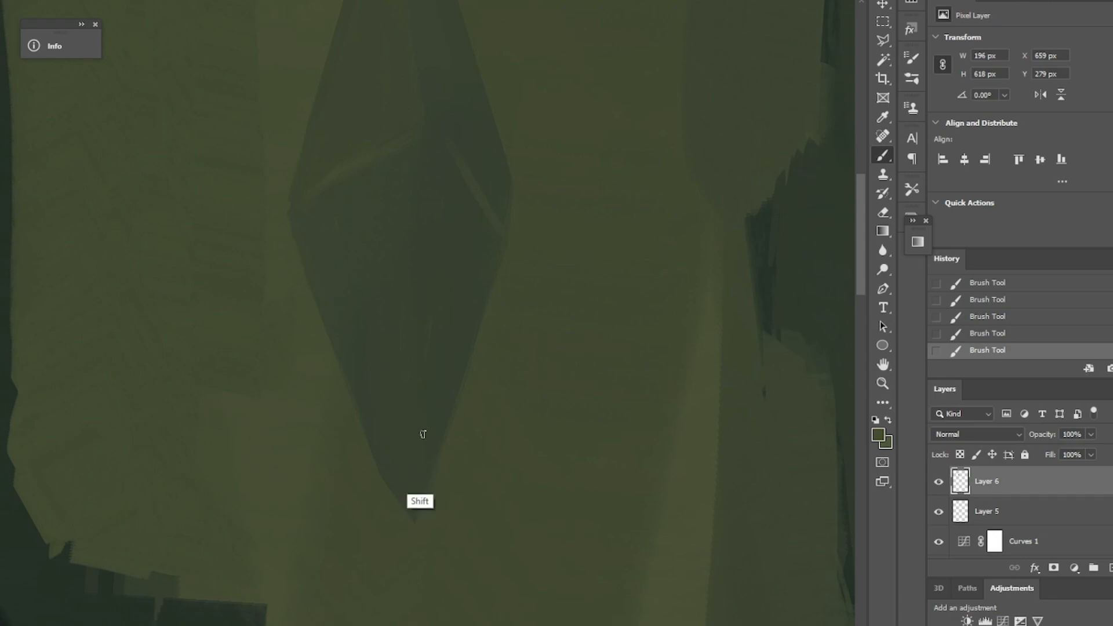
left_click(415, 487, "shift")
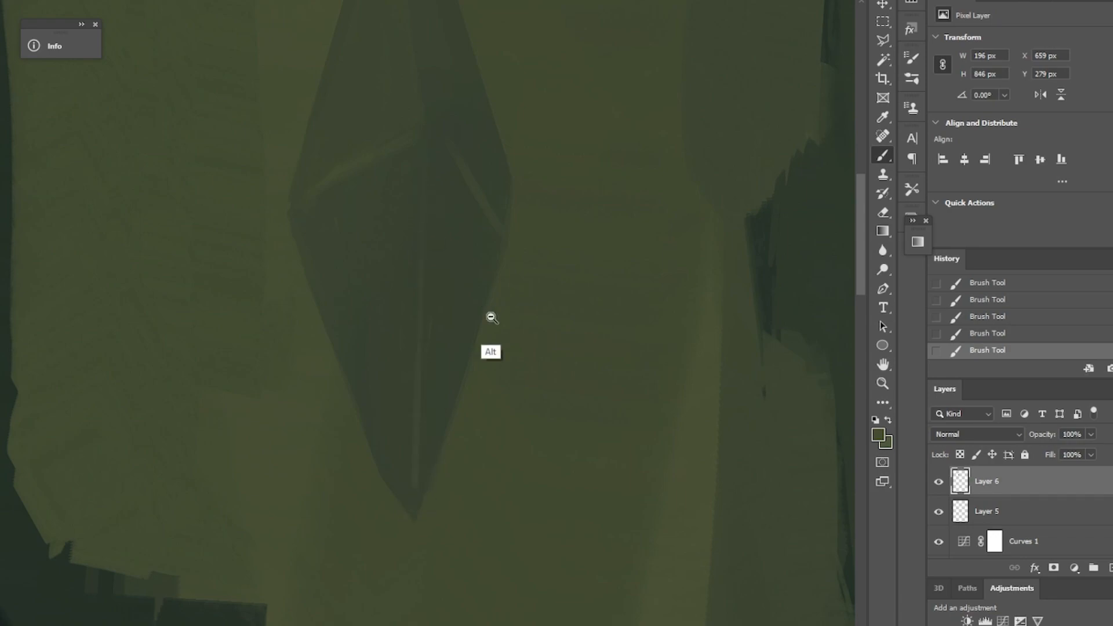
scroll(380, 345, "down", 5)
scroll(338, 366, "down", 3)
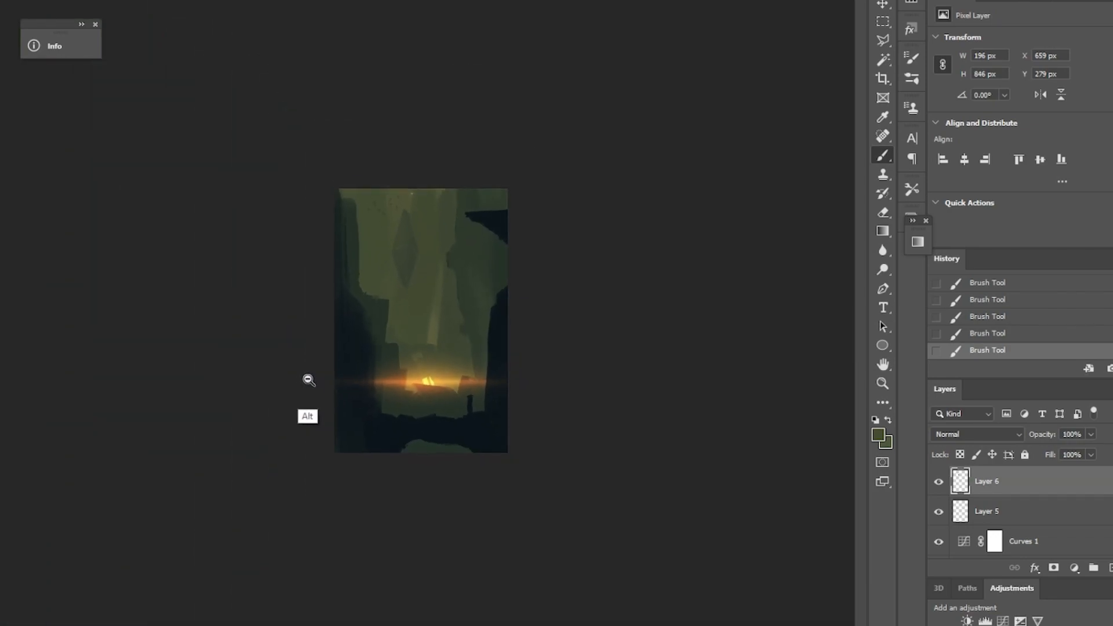
scroll(452, 216, "up", 6)
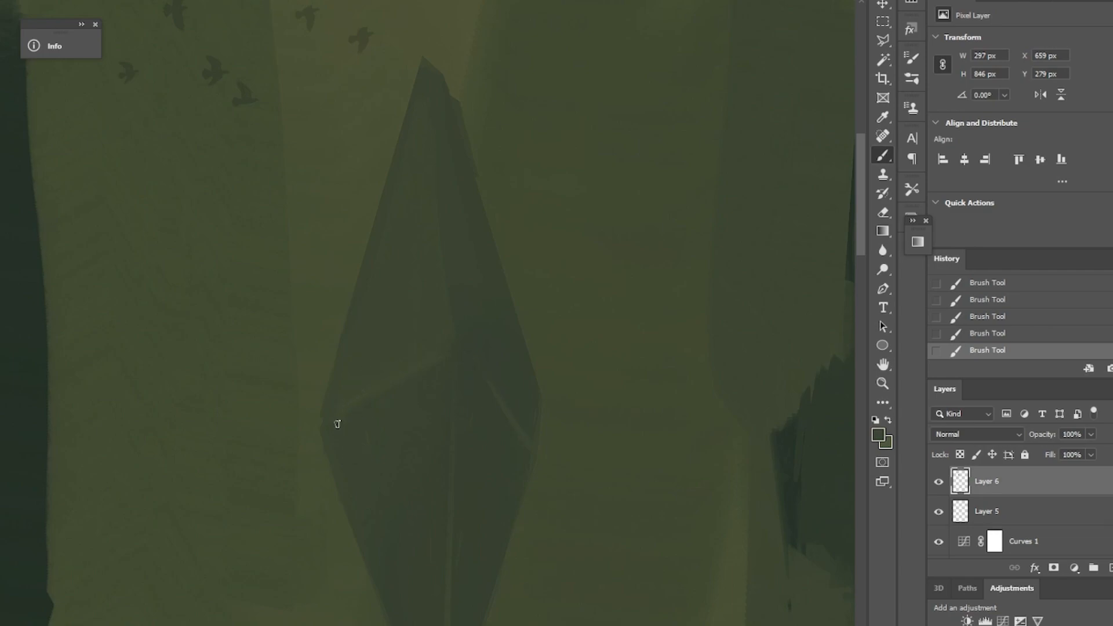
mouse_move(545, 350)
left_mouse_down()
mouse_move(435, 385)
mouse_move(419, 376)
left_mouse_up()
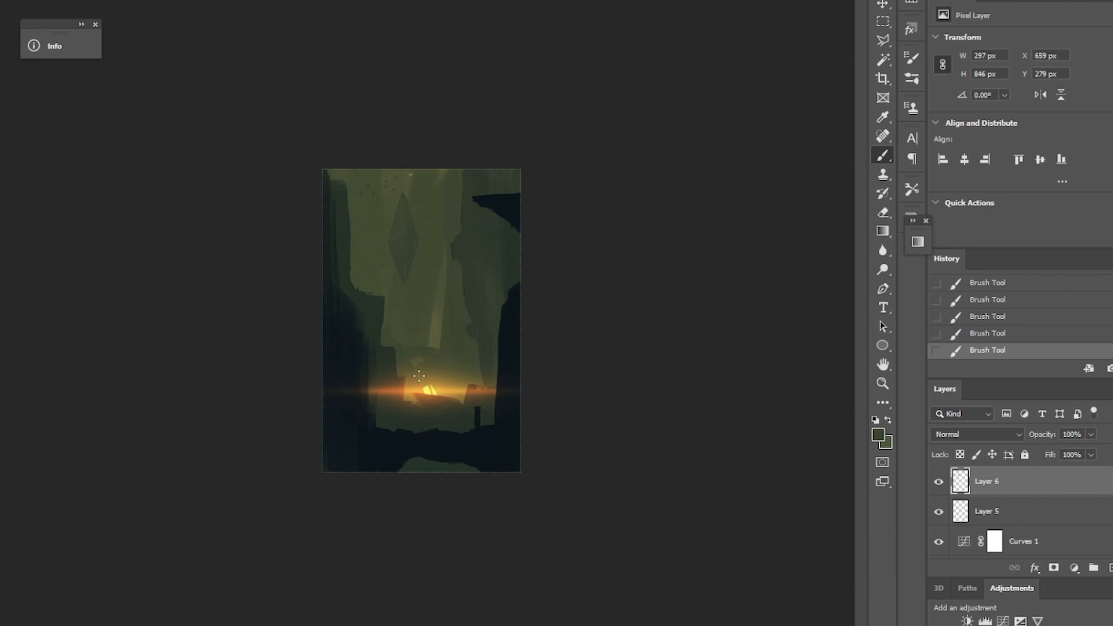
Touch up the rough cliff edge to the right of the diamond with short brush strokes on Layer 6
scroll(1044, 510, "down", 2)
scroll(1043, 510, "up", 2)
scroll(1043, 511, "down", 3)
scroll(1044, 510, "up", 3)
scroll(440, 236, "up", 6)
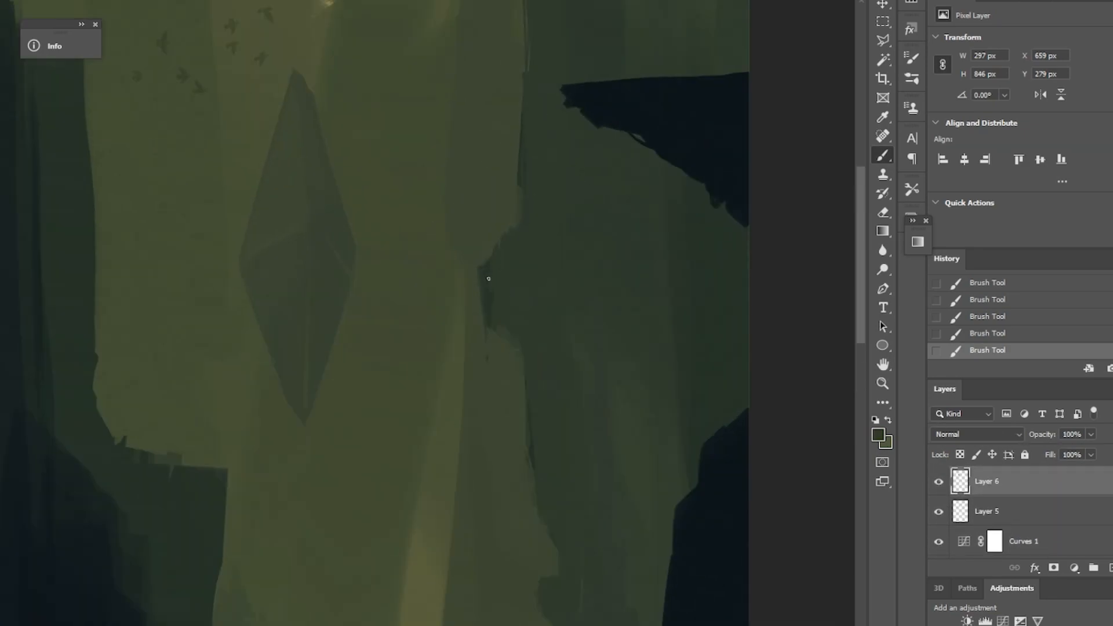
left_click_drag(485, 272, 490, 326)
left_click_drag(534, 376, 533, 382)
Paint a thin hanging vine beneath the dark overhanging rock at the right, using a color sampled from the scene
left_click(614, 106, "alt")
mouse_move(753, 294)
left_mouse_down()
mouse_move(629, 316)
mouse_move(592, 309)
left_mouse_up()
left_click_drag(539, 332, 577, 307)
Paint thin vines along the right cliff edge and at both upper ends of the canyon with sampled dark greens
left_click(348, 100, "alt")
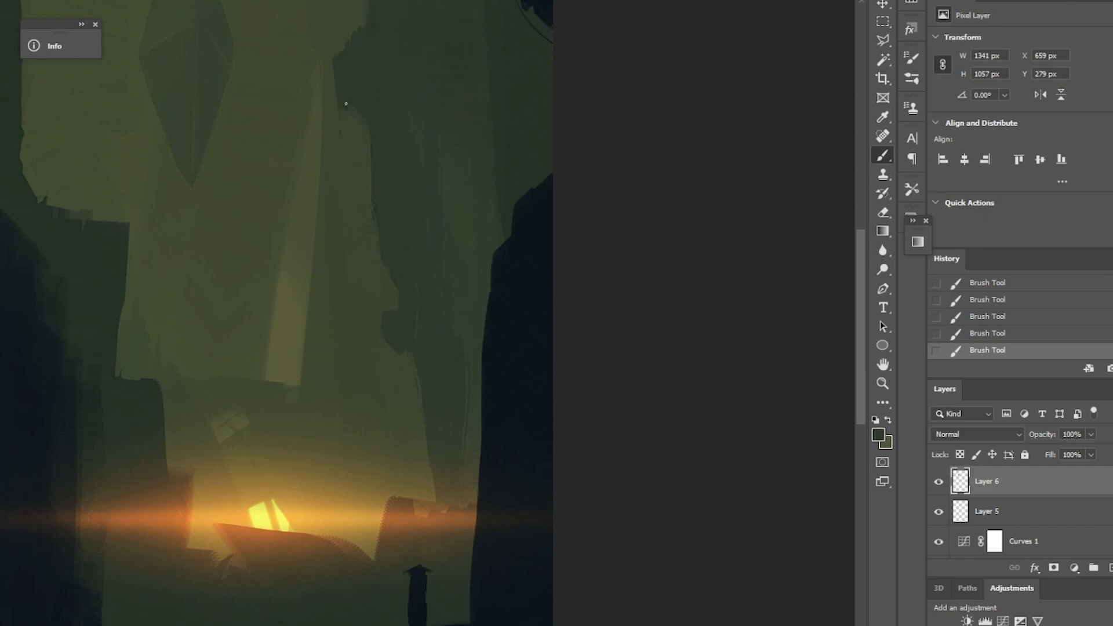
left_click_drag(348, 100, 510, 385)
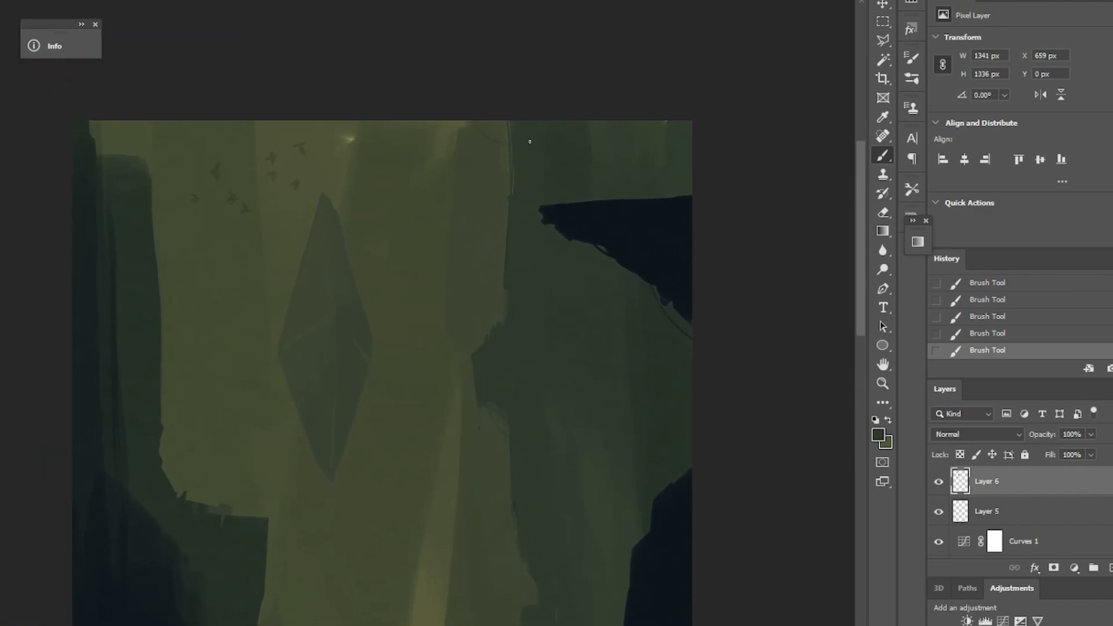
left_click(87, 146, "alt")
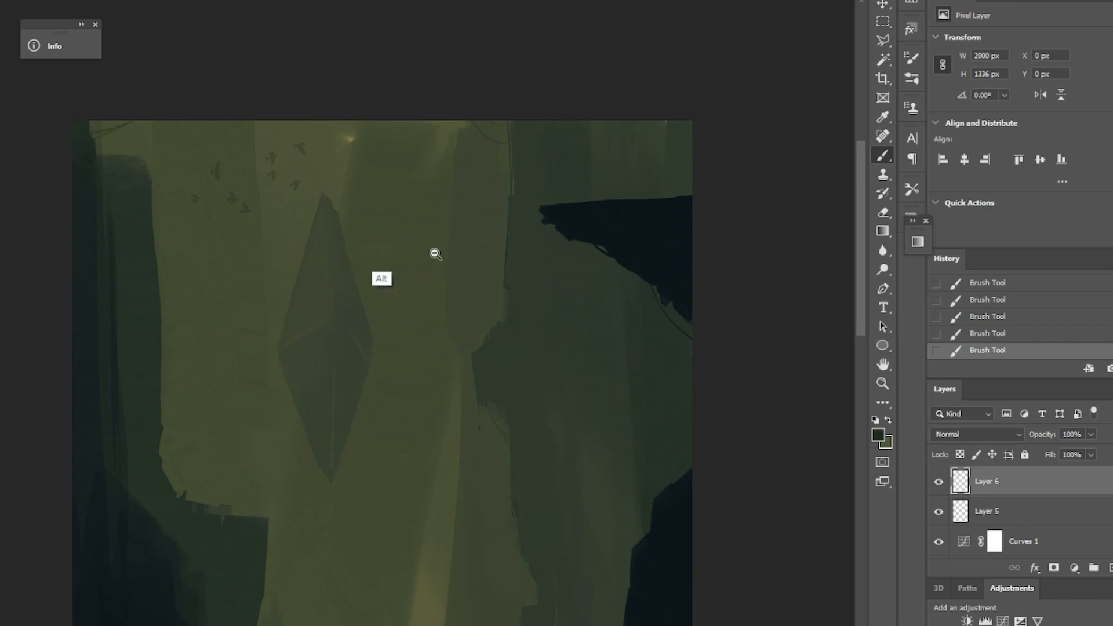
Add a new layer above Layer 6 and choose the Building 2 brush for it
left_click_drag(574, 294, 409, 298)
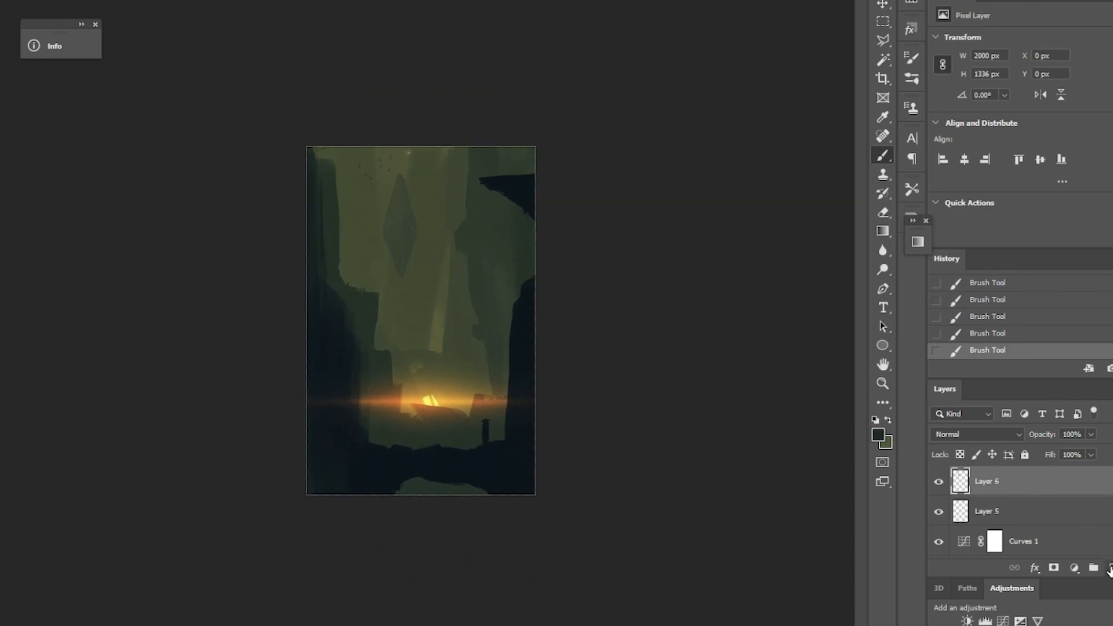
left_click(1108, 570)
left_click(19, 1)
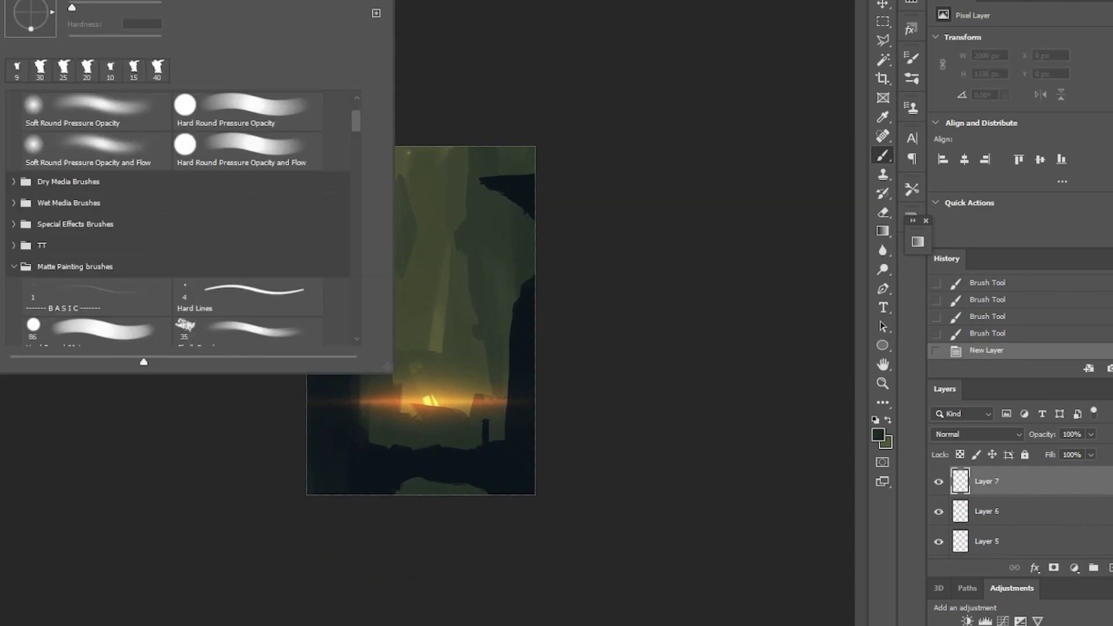
mouse_move(356, 124)
left_mouse_down()
mouse_move(362, 321)
mouse_move(357, 130)
mouse_move(349, 308)
mouse_move(352, 295)
left_mouse_up()
left_click(208, 206)
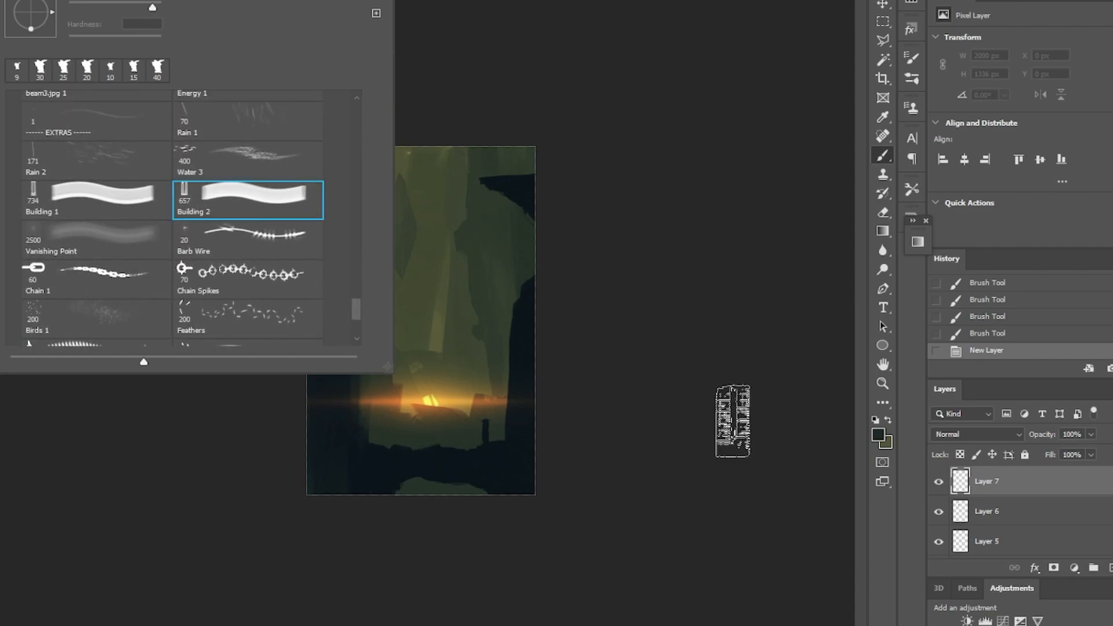
key("alt")
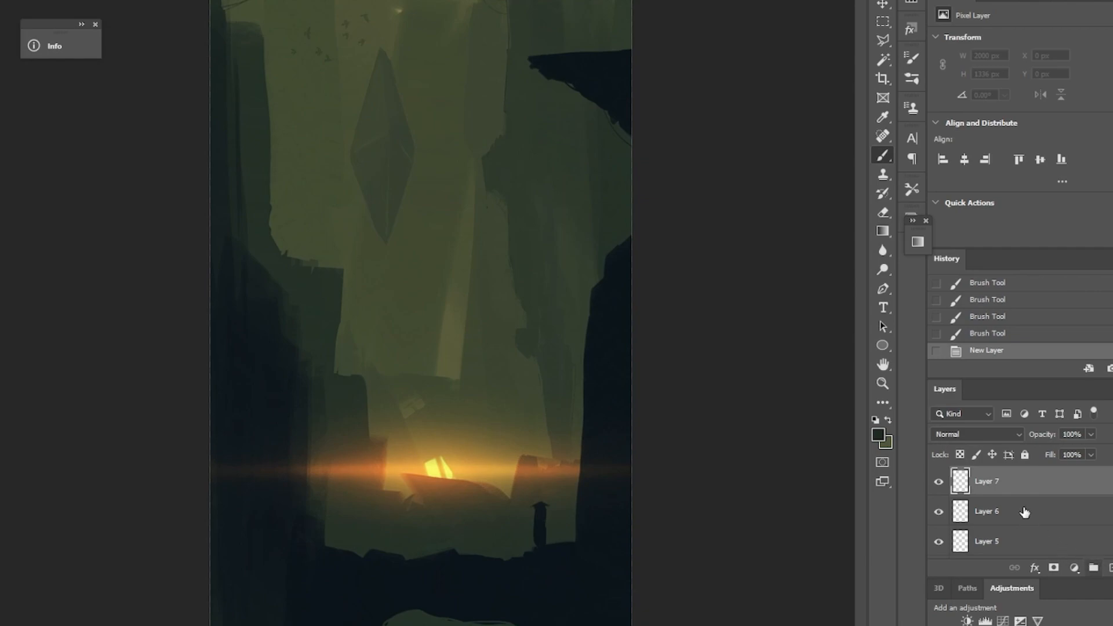
left_click(939, 481)
left_click(939, 482)
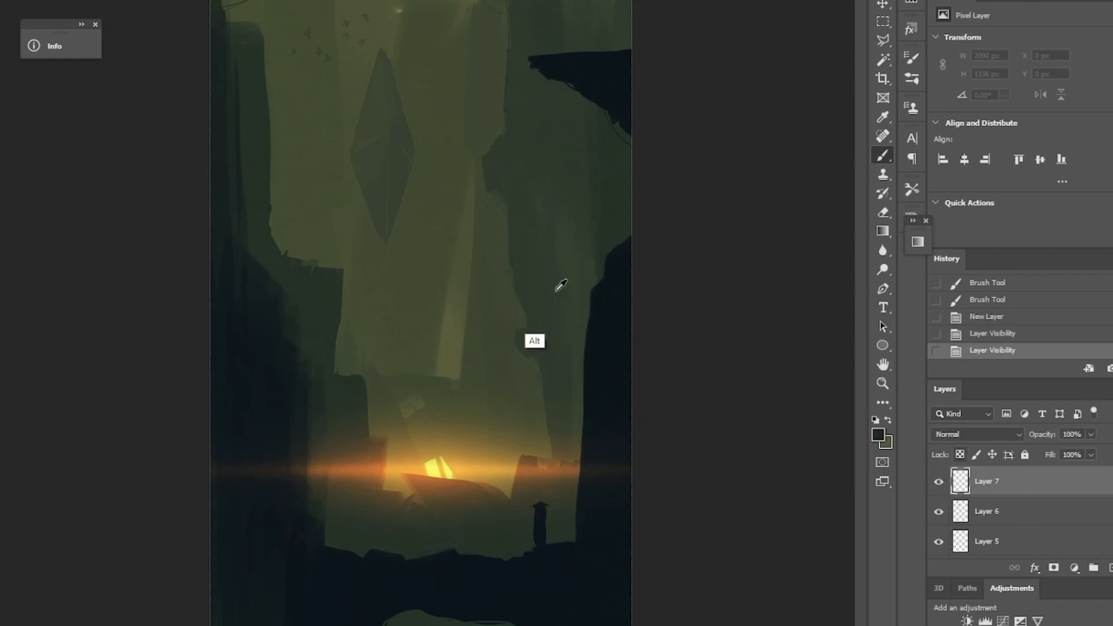
Stamp one large building texture over the canyon's center with the enlarged Building 2 brush and a green sampled from the scene
key("bracketright")
key("bracketright")
key("bracketright")
key("bracketright")
key("bracketright")
key("bracketright")
key("bracketright")
key("bracketright")
key("bracketright")
key("bracketright")
key("bracketright")
left_click(559, 240)
mouse_move(630, 449)
left_mouse_down()
mouse_move(588, 430)
mouse_move(549, 438)
mouse_move(599, 432)
left_mouse_up()
key("ctrl+z")
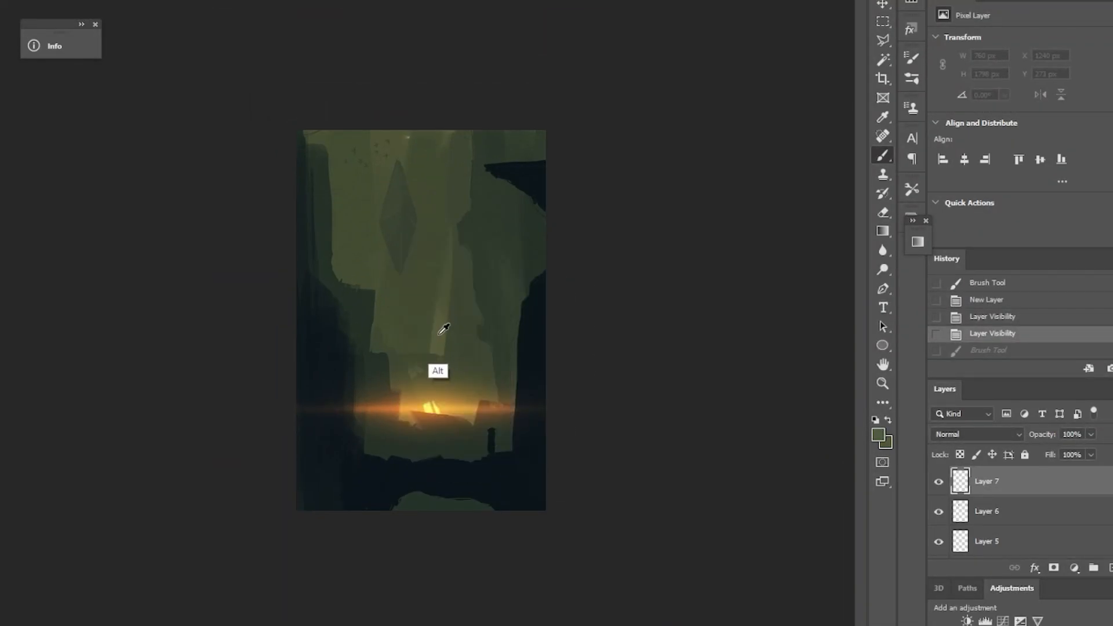
left_click(422, 314)
mouse_move(530, 469)
left_mouse_down()
mouse_move(507, 472)
mouse_move(552, 465)
mouse_move(507, 479)
left_mouse_up()
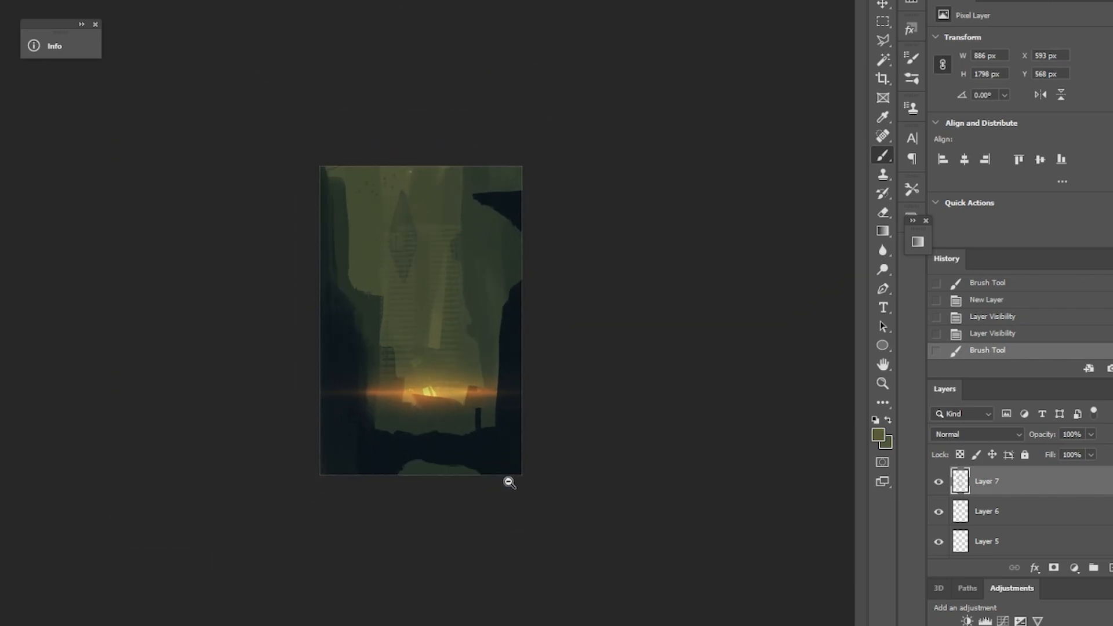
Transform the building texture: narrow it, move it onto the left cliff and skew it to follow the wall's perspective
key("v")
key("ctrl+t")
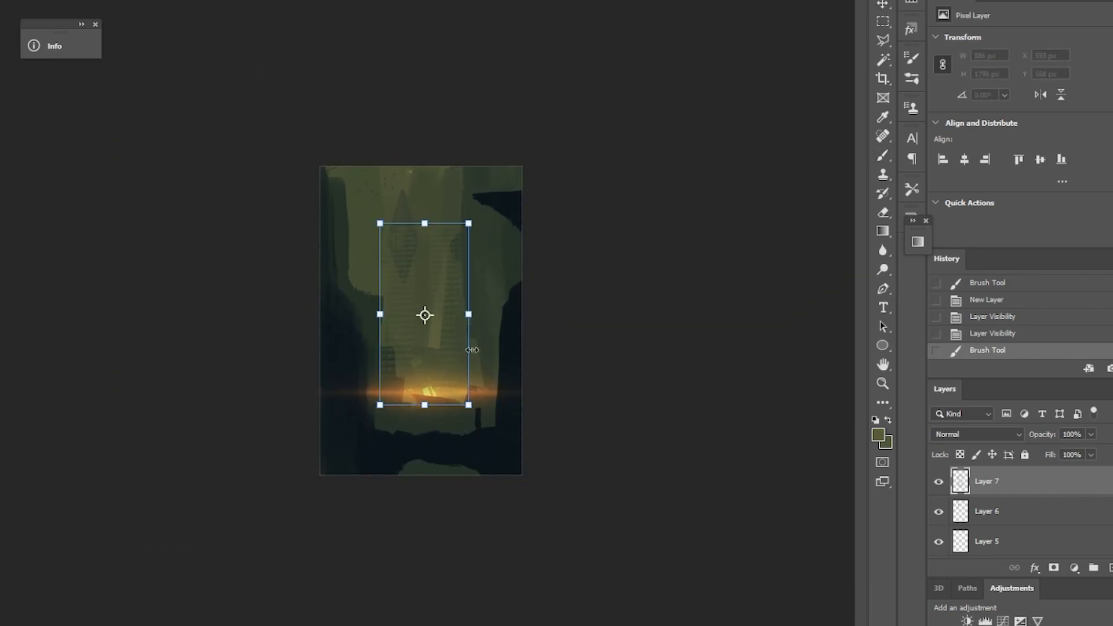
left_click_drag(468, 315, 411, 330)
left_click_drag(388, 284, 328, 231)
left_click_drag(349, 271, 349, 286)
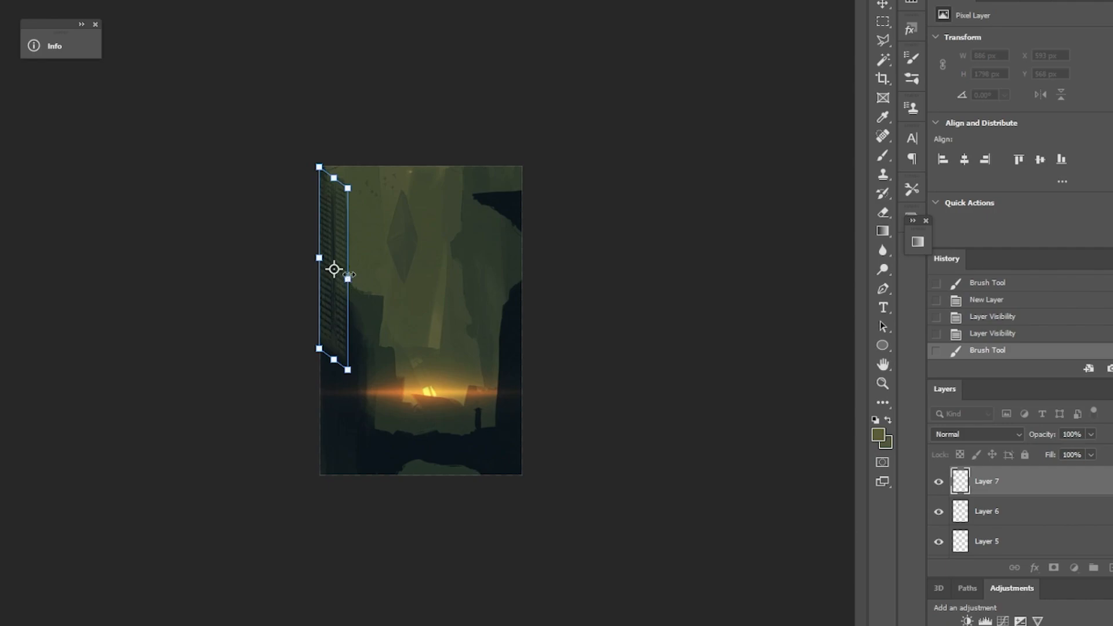
key("Return")
left_click_drag(509, 418, 479, 409)
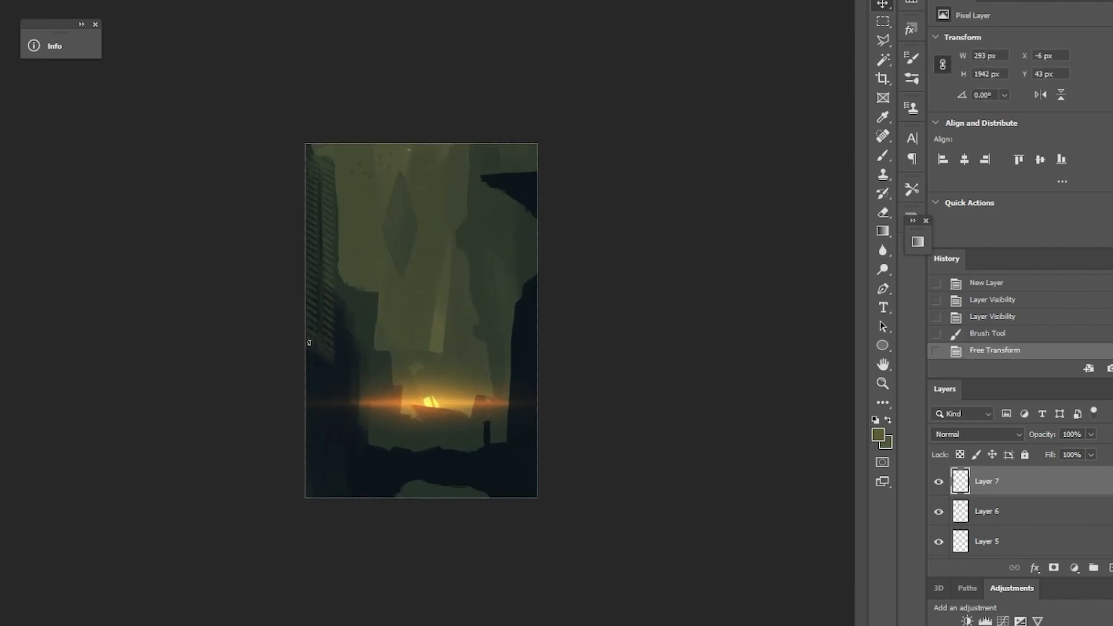
Erase parts of the building texture on the left cliff so it blends into the dark rock
left_click_drag(311, 278, 322, 362)
mouse_move(311, 220)
left_mouse_down()
mouse_move(309, 281)
mouse_move(322, 264)
left_mouse_up()
left_click_drag(314, 203, 310, 232)
left_click(348, 295)
left_click_drag(586, 468, 473, 463, "ctrl")
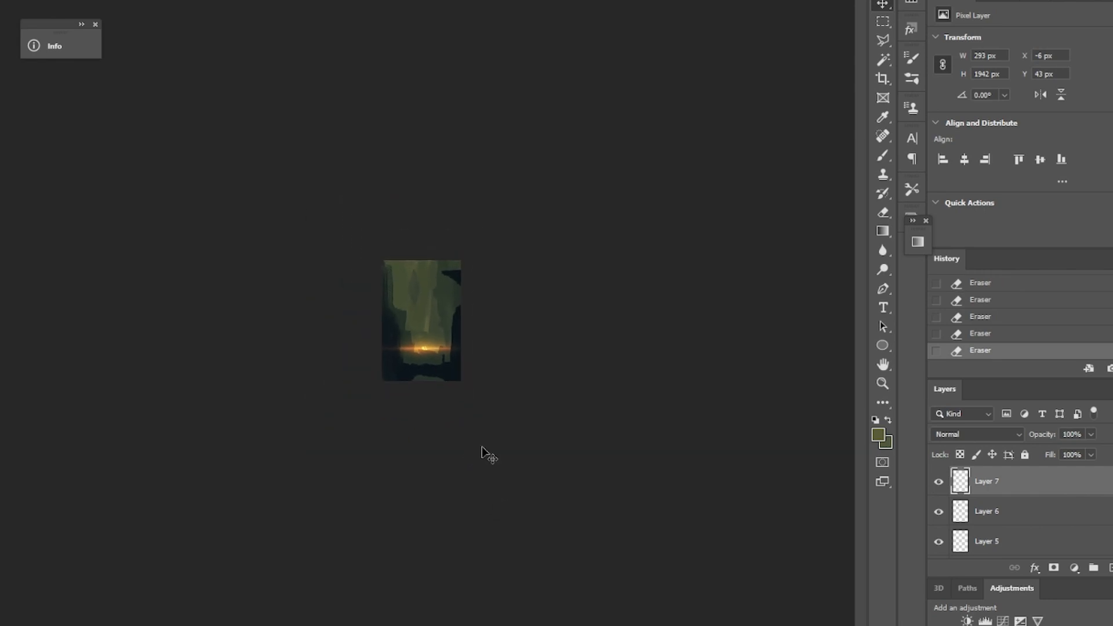
left_click_drag(430, 363, 502, 358, "alt")
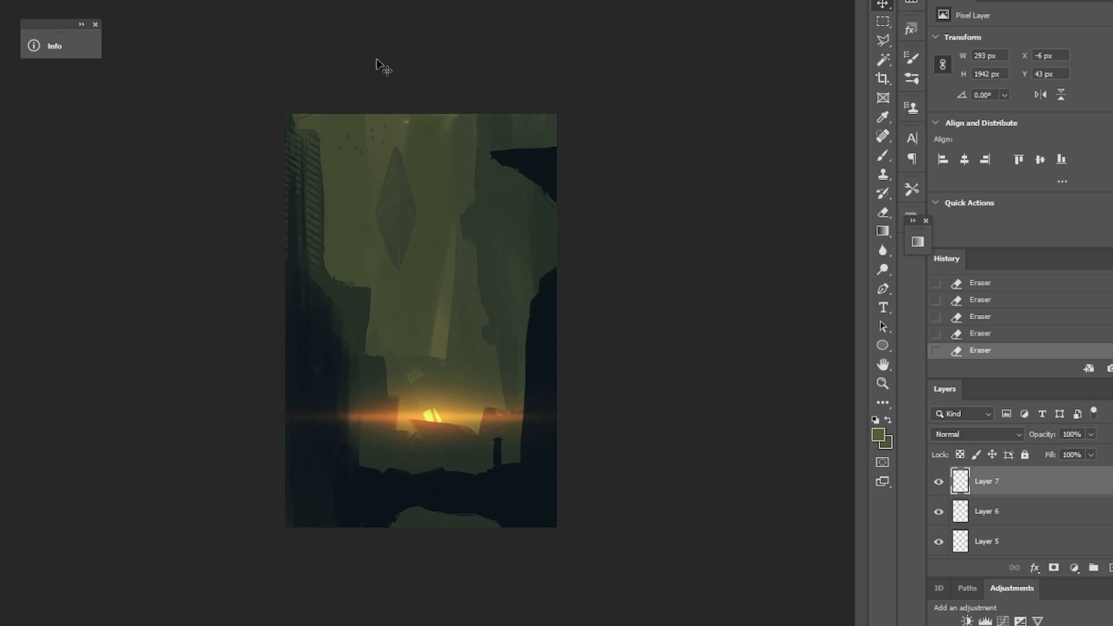
Try to paint rock texture beside the orange light with the Rock 2 brush and a sampled dark green
left_click(882, 157)
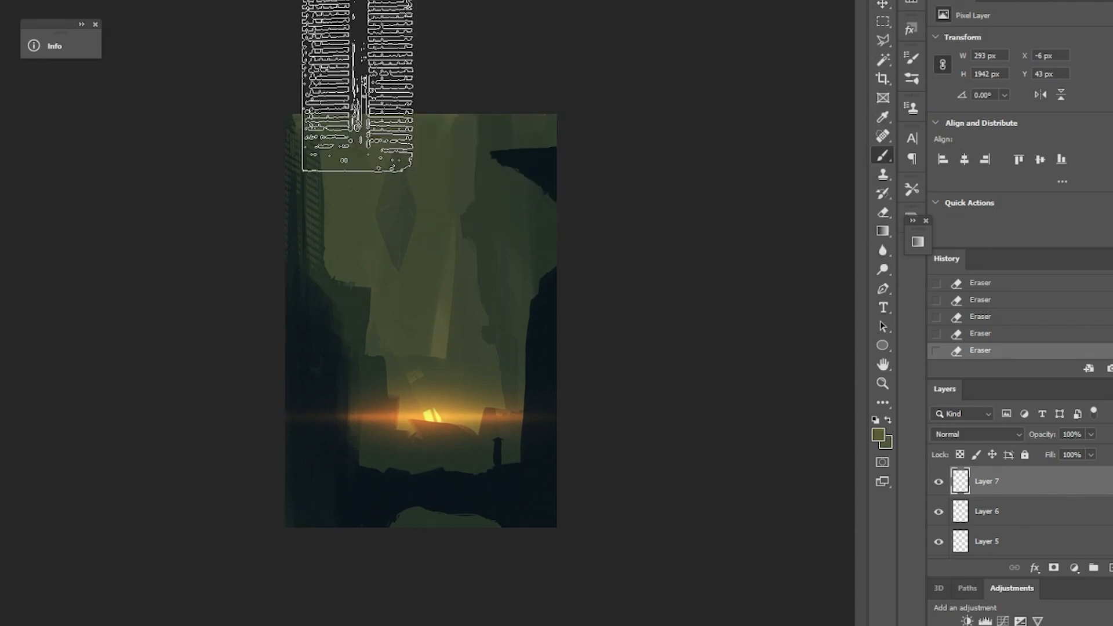
left_click(22, 1)
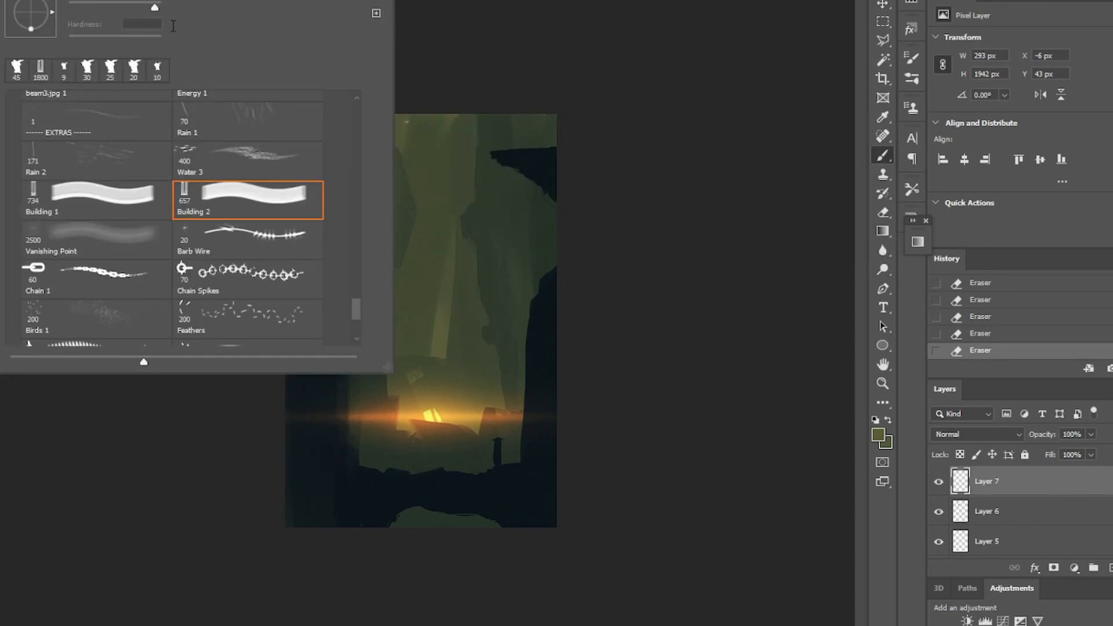
left_click_drag(356, 310, 360, 216)
left_click(241, 148)
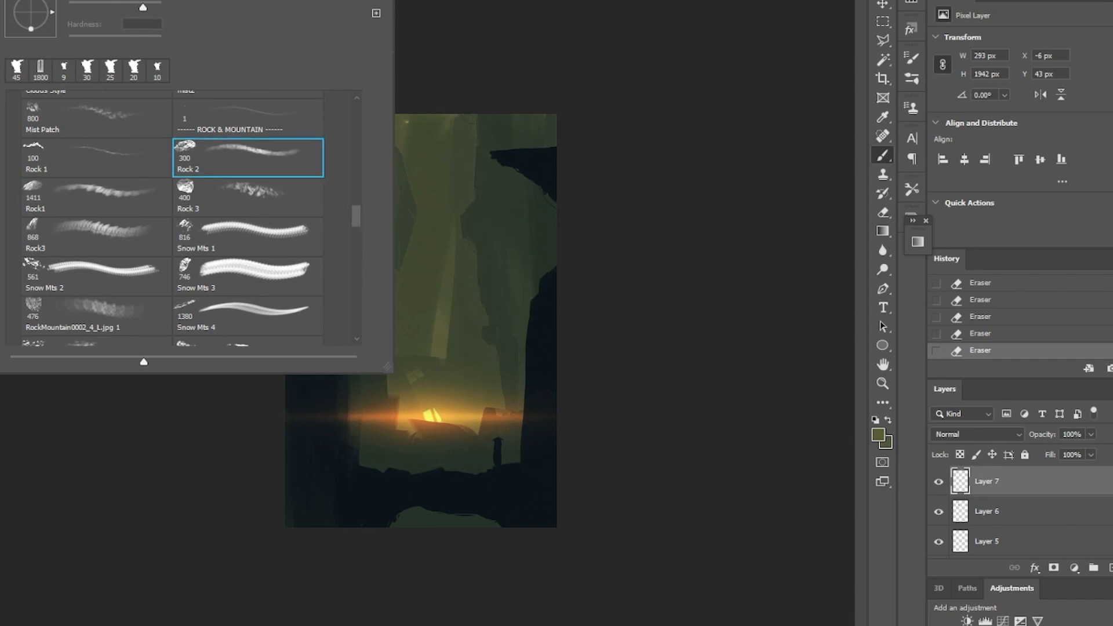
key("Return")
left_click(507, 344, "alt")
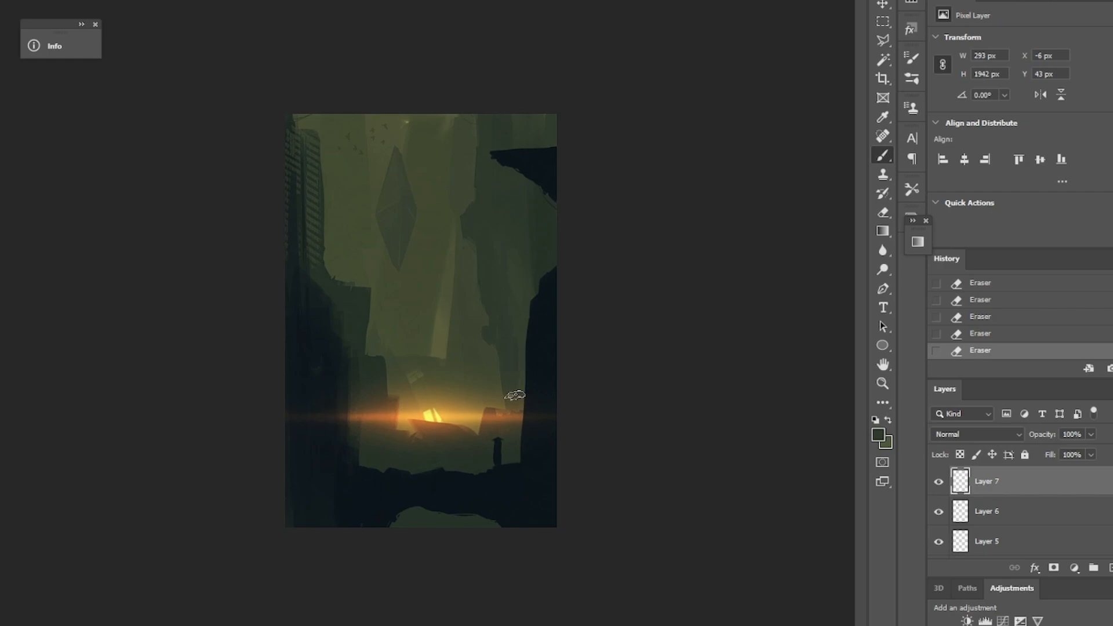
left_click_drag(493, 416, 523, 421)
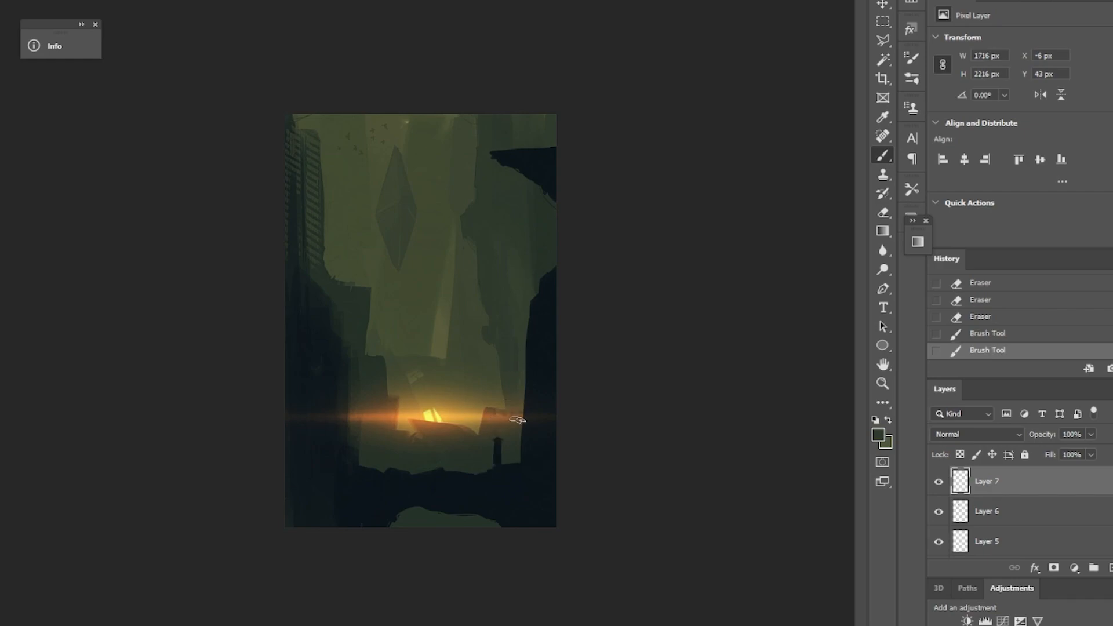
key("ctrl+z")
Lower Layer 7's opacity to 65% and erase more of the building texture down the left cliff
left_click(940, 510)
left_click(940, 510)
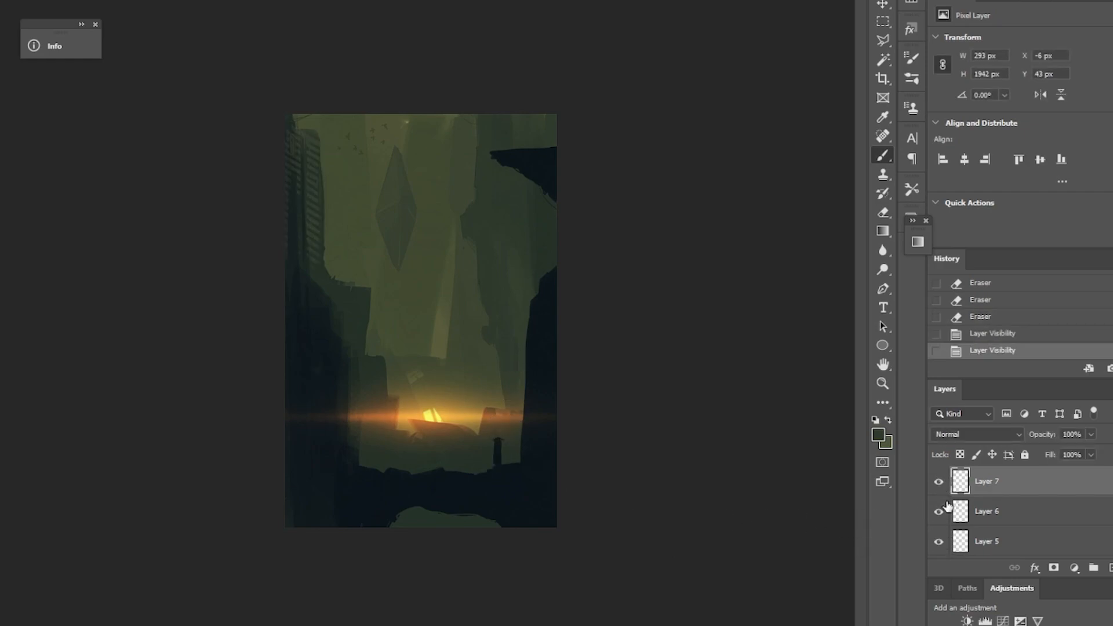
left_click_drag(1050, 439, 1031, 428)
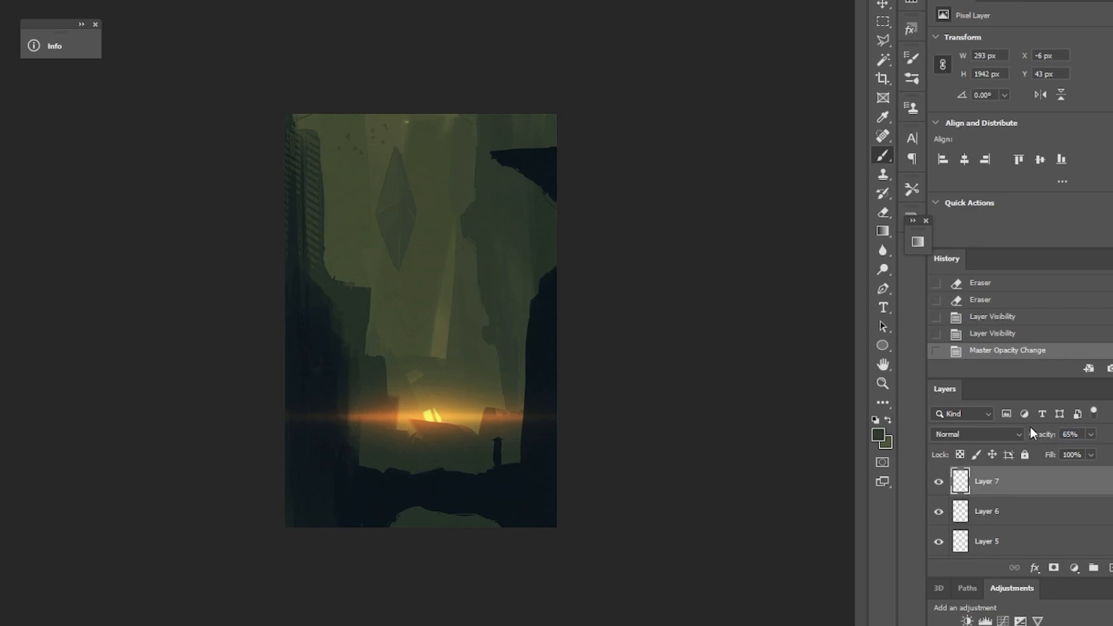
left_click_drag(299, 114, 296, 145)
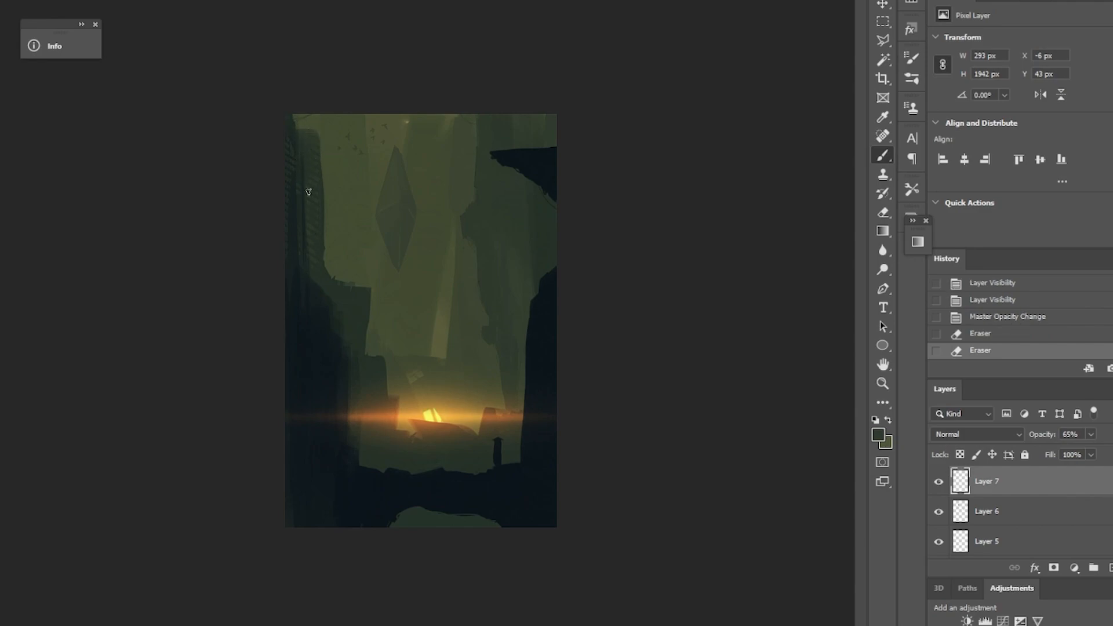
left_click_drag(296, 167, 317, 336)
mouse_move(581, 458)
left_mouse_down()
mouse_move(537, 471)
mouse_move(552, 469)
left_mouse_up()
left_click_drag(664, 423, 637, 417)
Add a new layer above Layer 7 and set its blend mode to Linear Dodge (Add)
left_click(1109, 567)
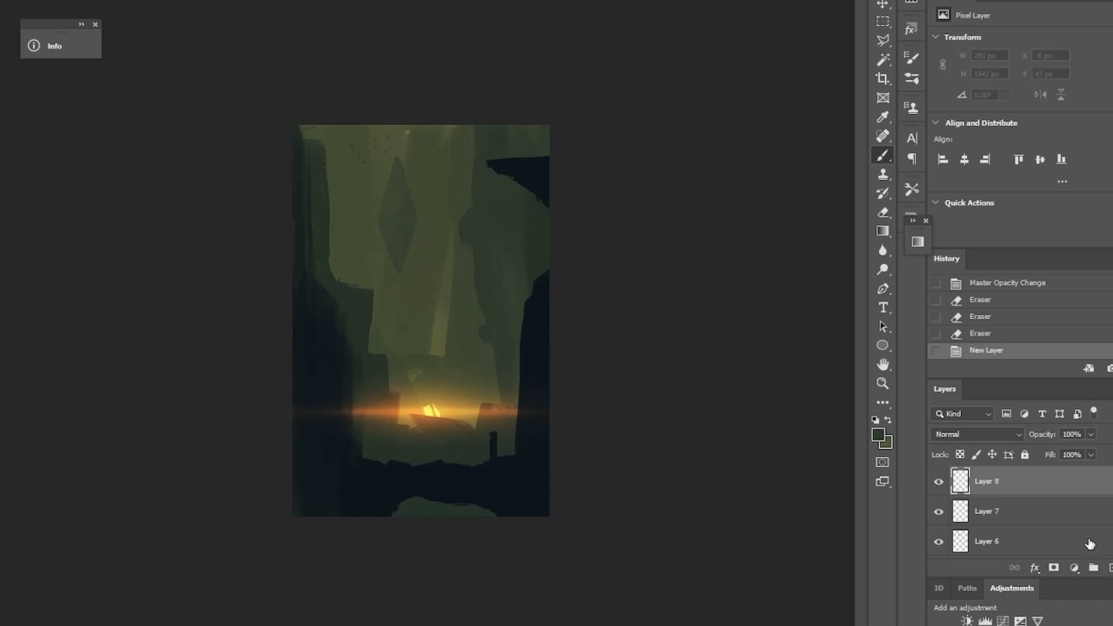
left_click(980, 440)
left_click(984, 556)
Paint a large soft glow around the orange light with the Soft Round Pressure Opacity brush and an orange sampled from it
left_click(12, 1)
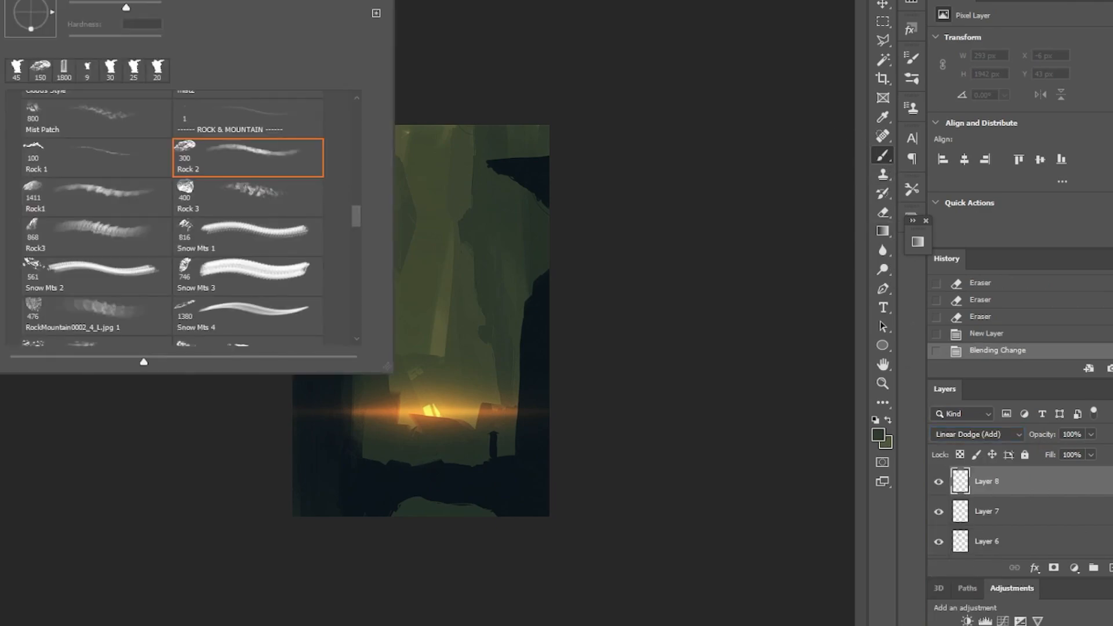
left_click_drag(355, 221, 356, 94)
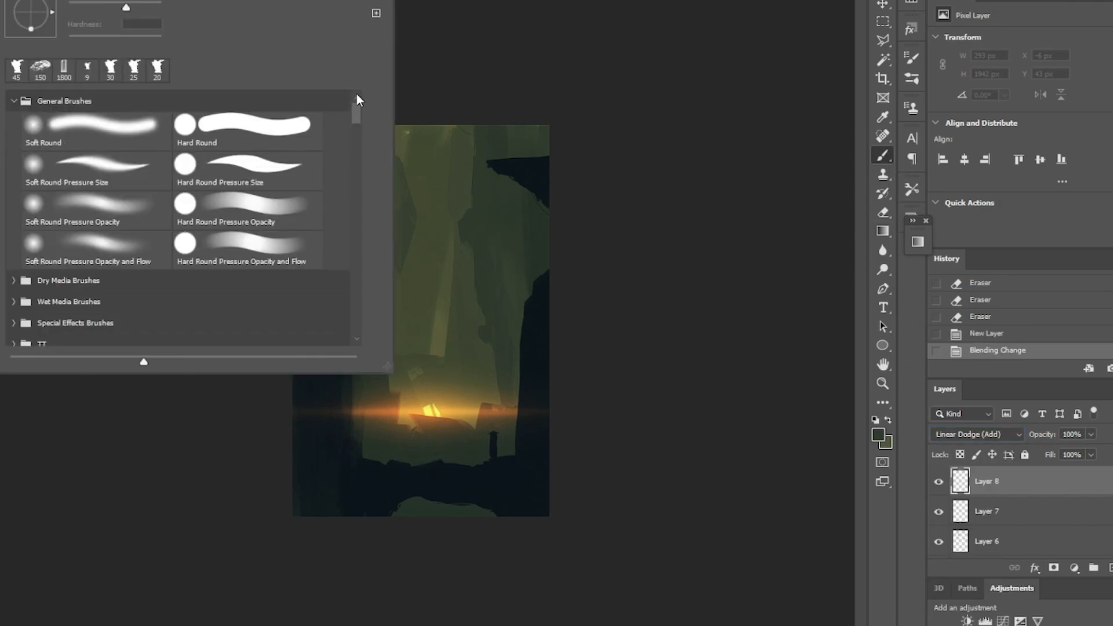
left_click(140, 220)
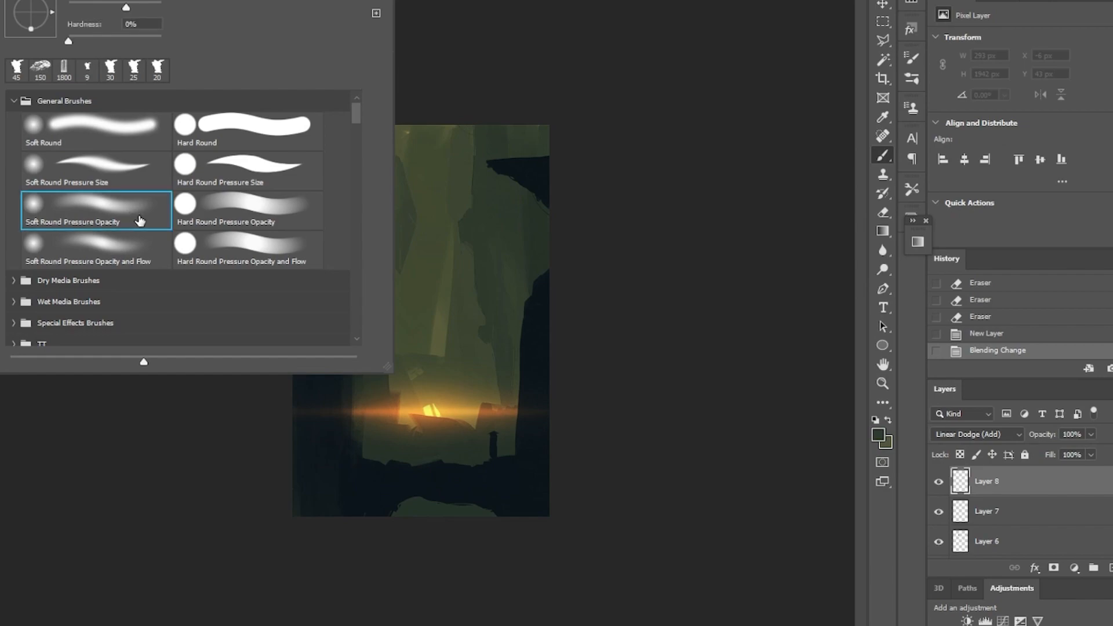
left_click(447, 407, "alt")
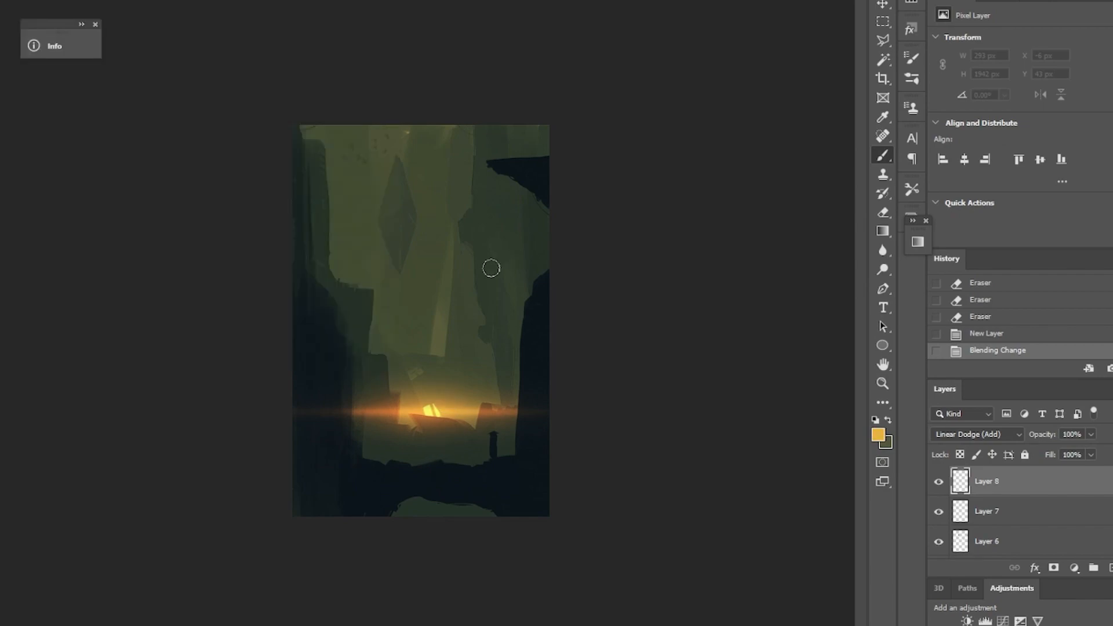
key("bracketright")
key("bracketright")
key("bracketright")
key("bracketright")
key("bracketright")
left_click(417, 423)
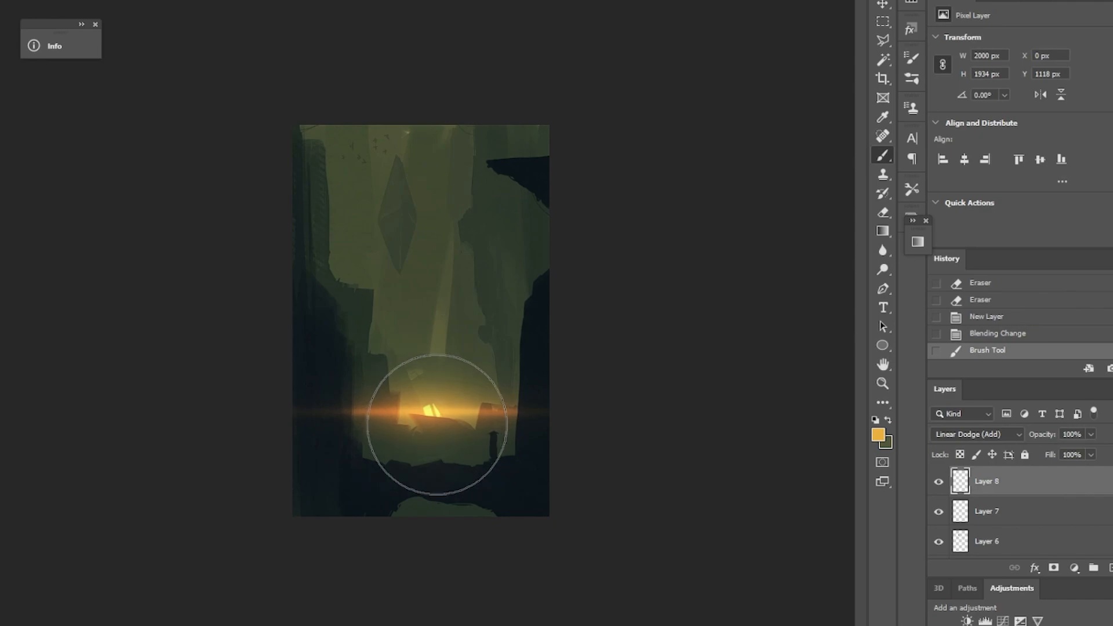
Dab progressively smaller soft orange glows over the bright spot at the top of the canyon
key("bracketleft")
key("bracketleft")
left_click(405, 119)
key("bracketleft")
key("bracketleft")
key("bracketleft")
left_click(405, 124)
key("bracketleft")
key("bracketleft")
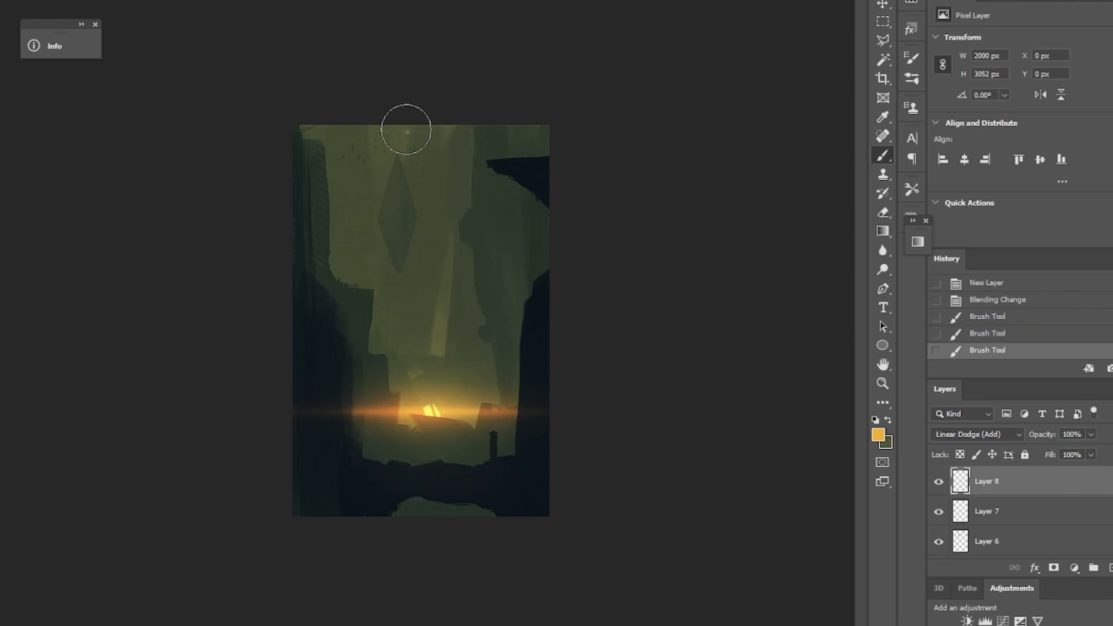
left_click(405, 138)
Paint soft orange glow along the central light shaft and above the left cliff's ledge
left_click_drag(449, 353, 447, 256)
key("bracketright")
key("bracketright")
mouse_move(364, 292)
left_mouse_down()
mouse_move(332, 177)
mouse_move(338, 214)
mouse_move(334, 188)
mouse_move(372, 257)
left_mouse_up()
key("bracketleft")
key("bracketleft")
key("bracketleft")
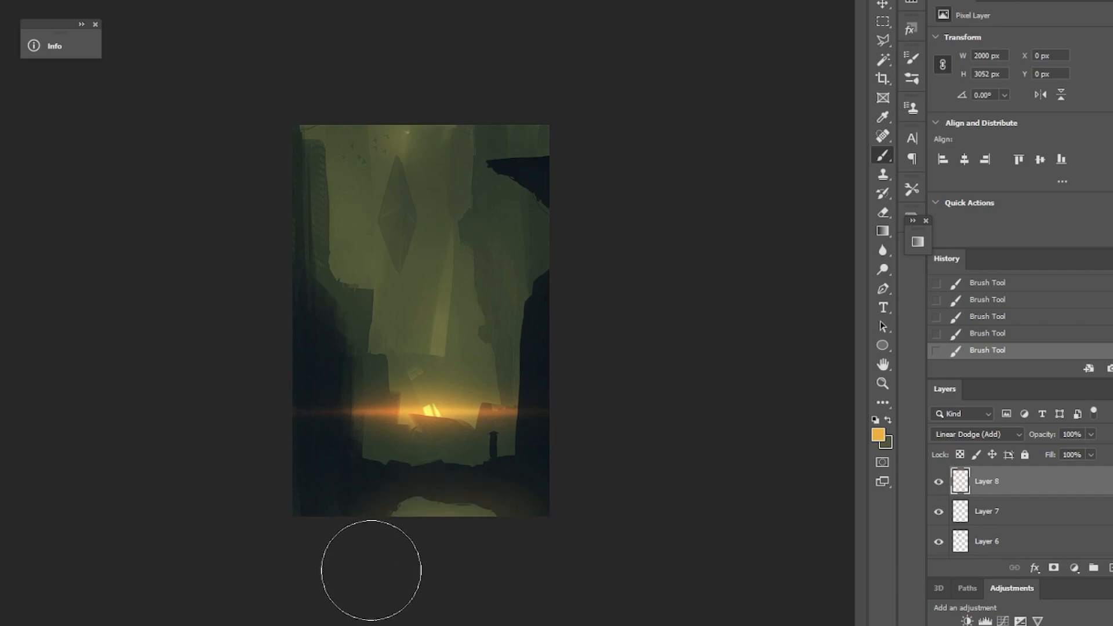
Compare the scene without and with the recent glow strokes, restore them, and sample a deeper orange from the light's edge
mouse_move(570, 525)
left_mouse_down()
mouse_move(437, 540)
mouse_move(530, 531)
mouse_move(561, 516)
left_mouse_up()
key("ctrl+z")
key("ctrl+z")
key("ctrl+z")
key("ctrl+z")
key("ctrl+z")
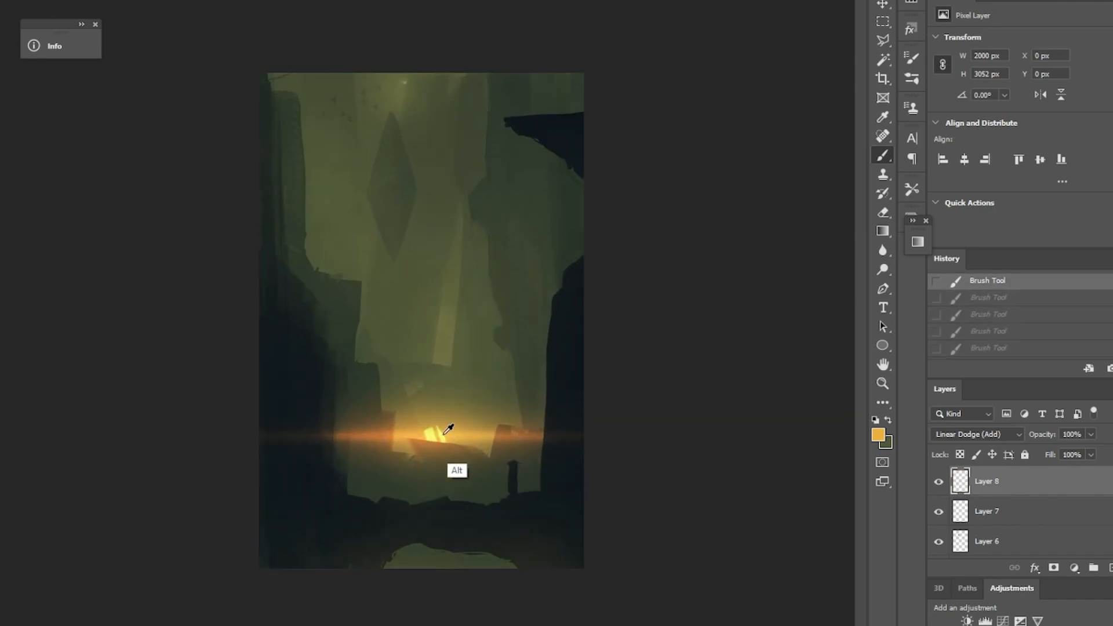
left_click(386, 432, "alt")
key("ctrl+shift+z")
key("ctrl+shift+z")
key("ctrl+shift+z")
key("ctrl+shift+z")
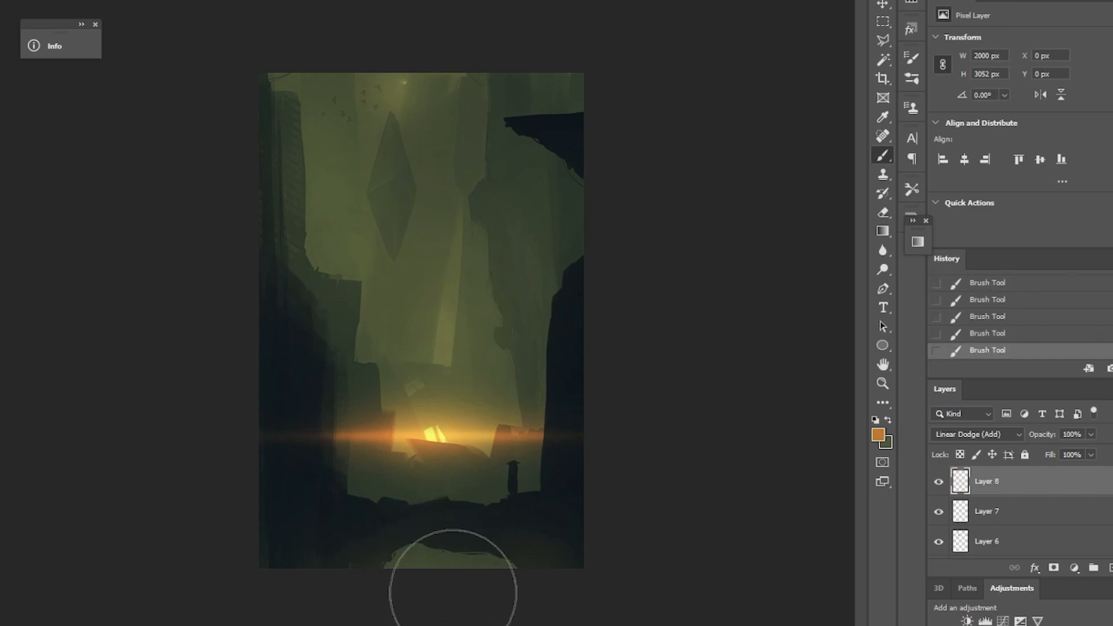